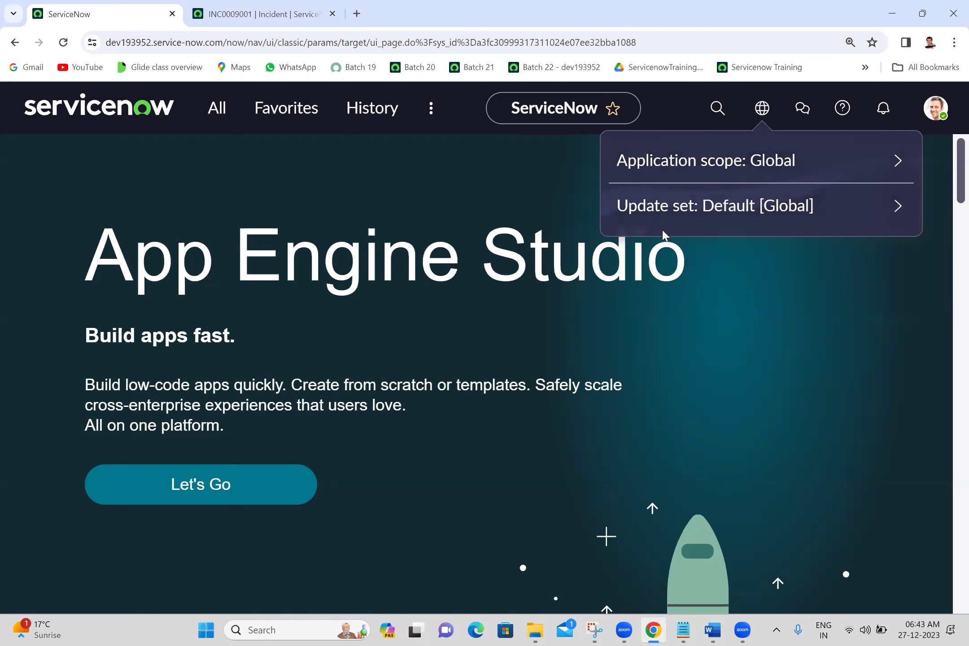
Switch to the Word notes and read the Application Picker, Updateset Picker and Slush Bucket entries.
click(709, 626)
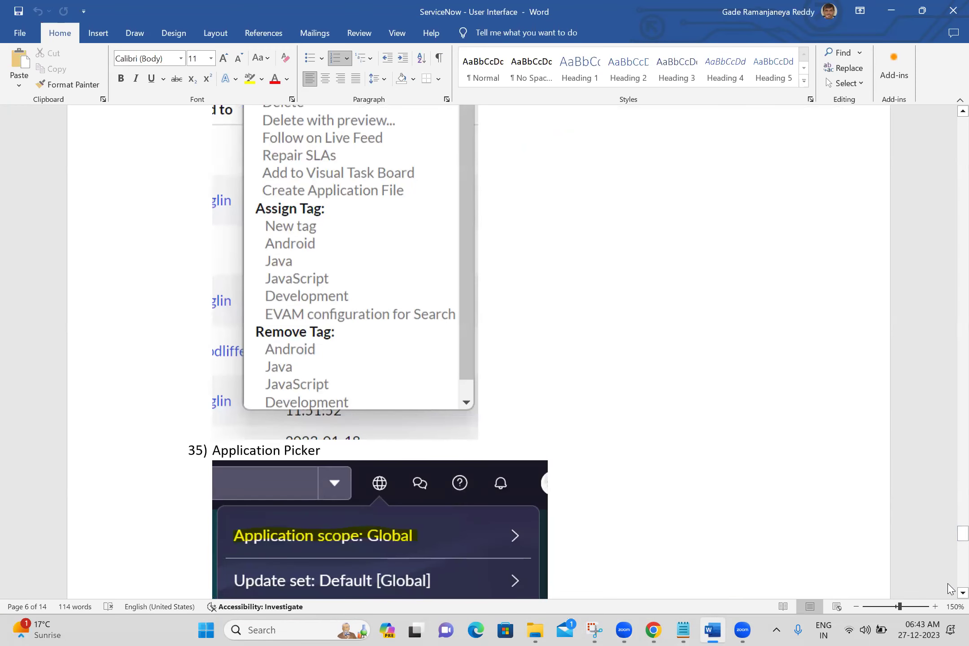
click(963, 593)
scroll(949, 592, down, 5)
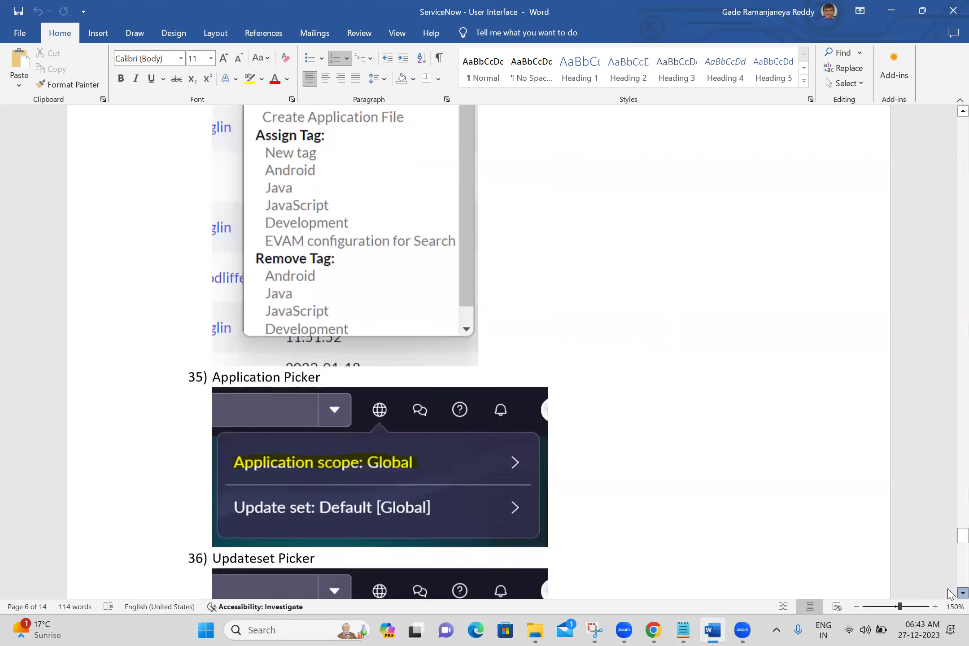
scroll(949, 593, down, 5)
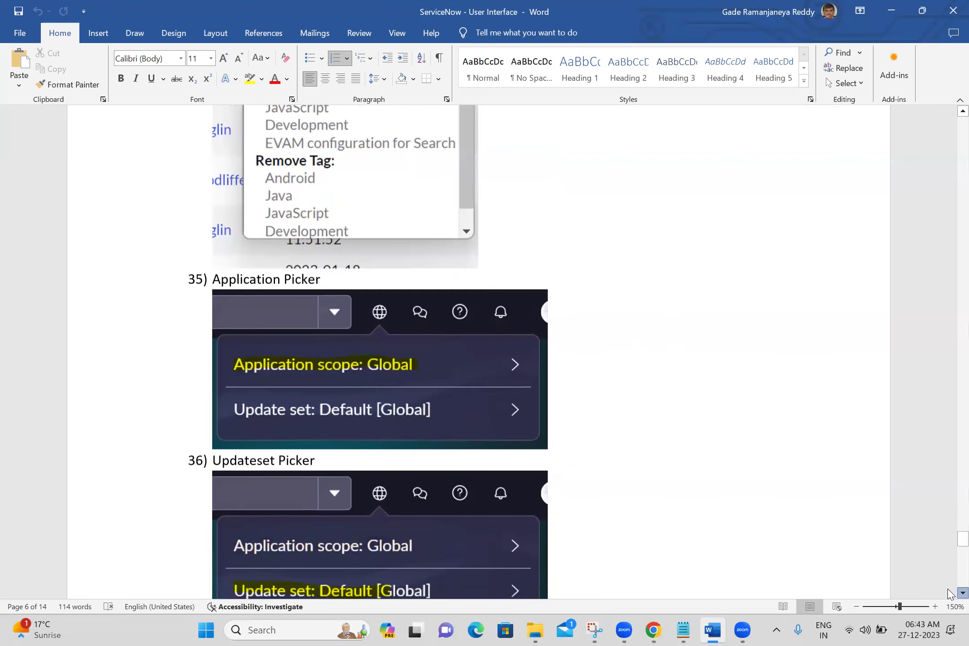
scroll(950, 592, down, 4)
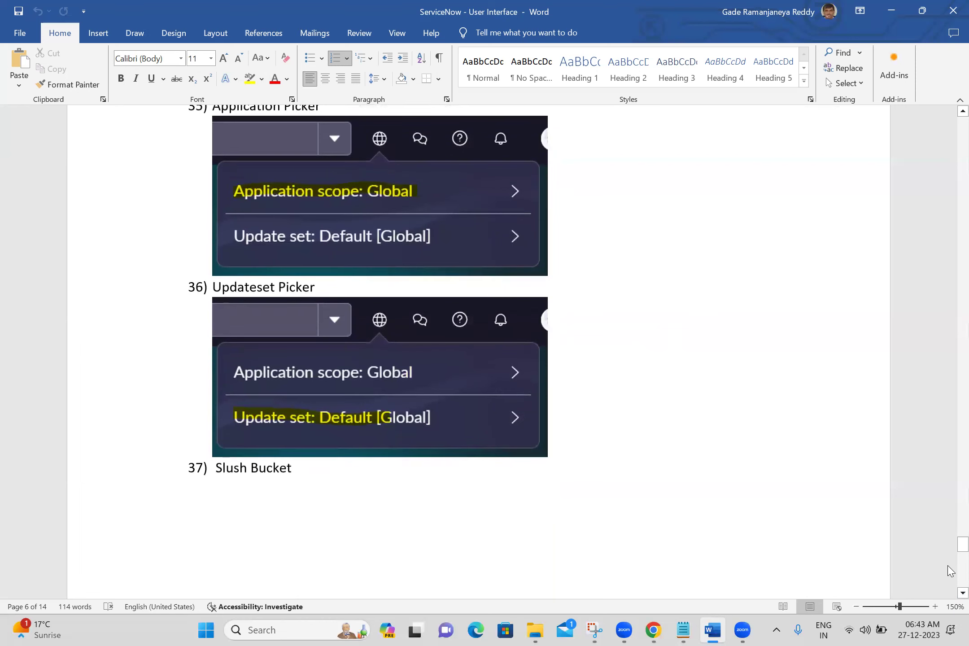
scroll(434, 339, down, 10)
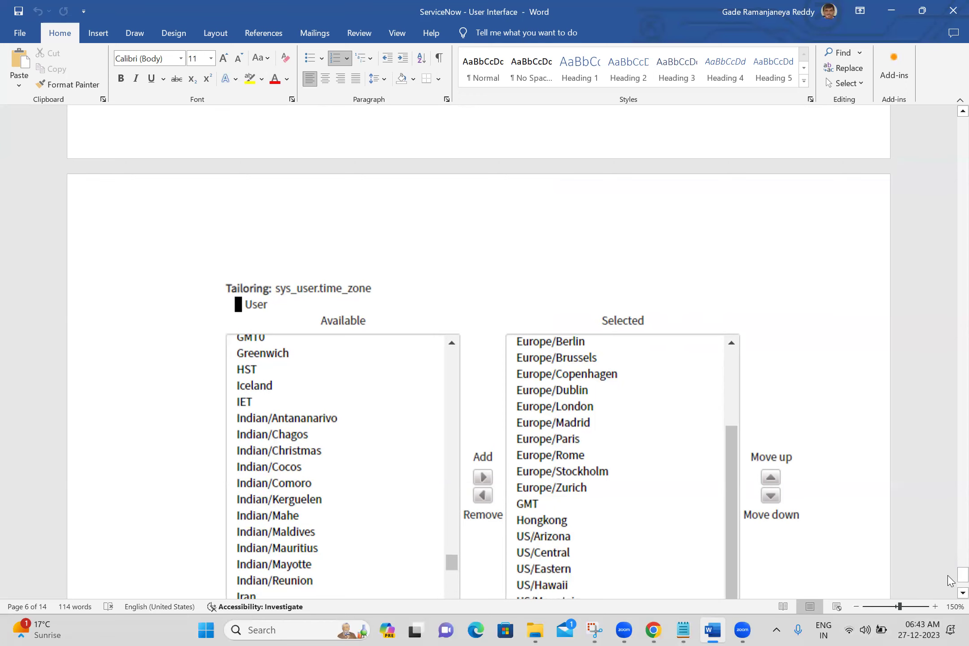
scroll(950, 579, down, 8)
scroll(950, 551, up, 8)
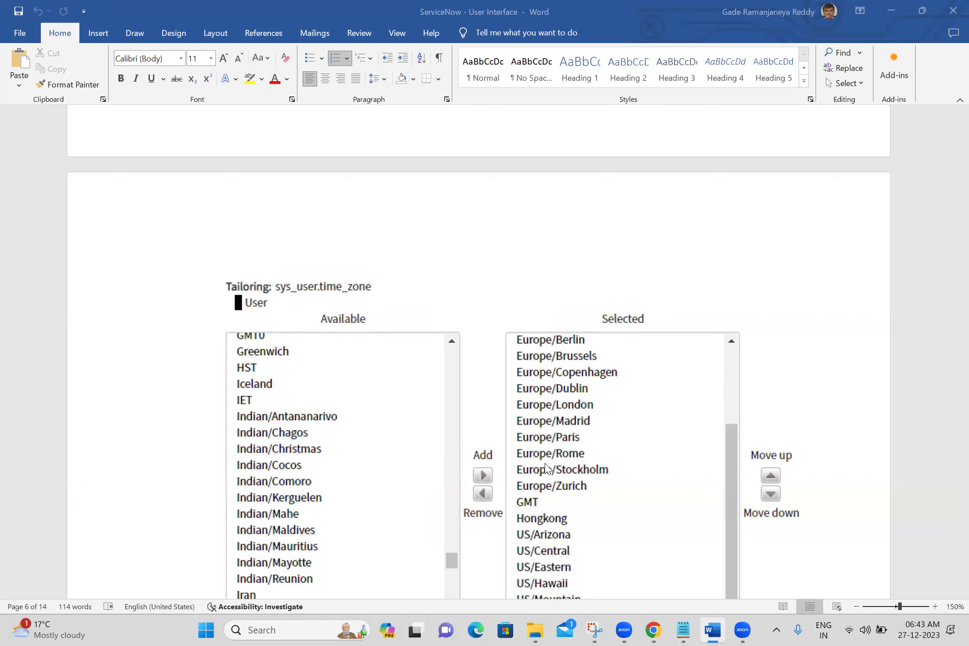
Close the Word notes and return to the ServiceNow home page in Chrome.
click(951, 11)
click(781, 325)
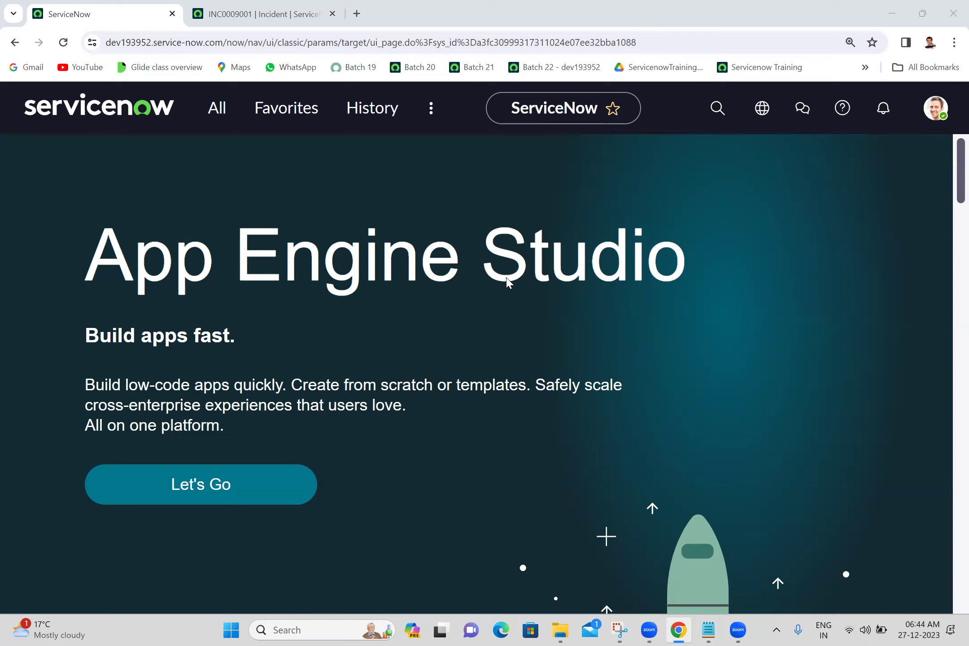
click(633, 388)
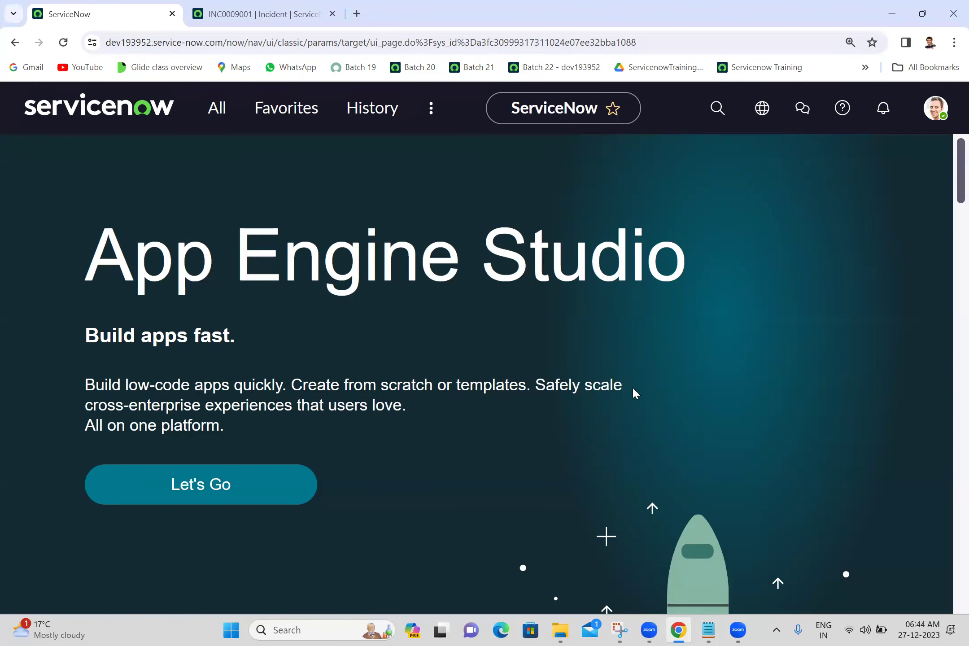
Look at the available Theme options in the user preferences, then close the preferences.
click(937, 117)
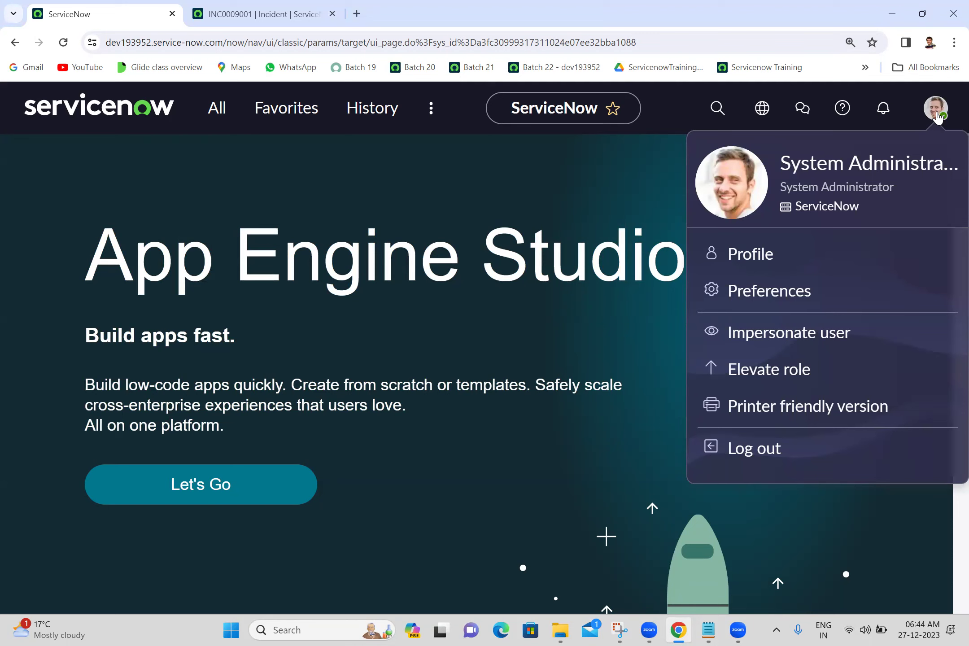
click(739, 298)
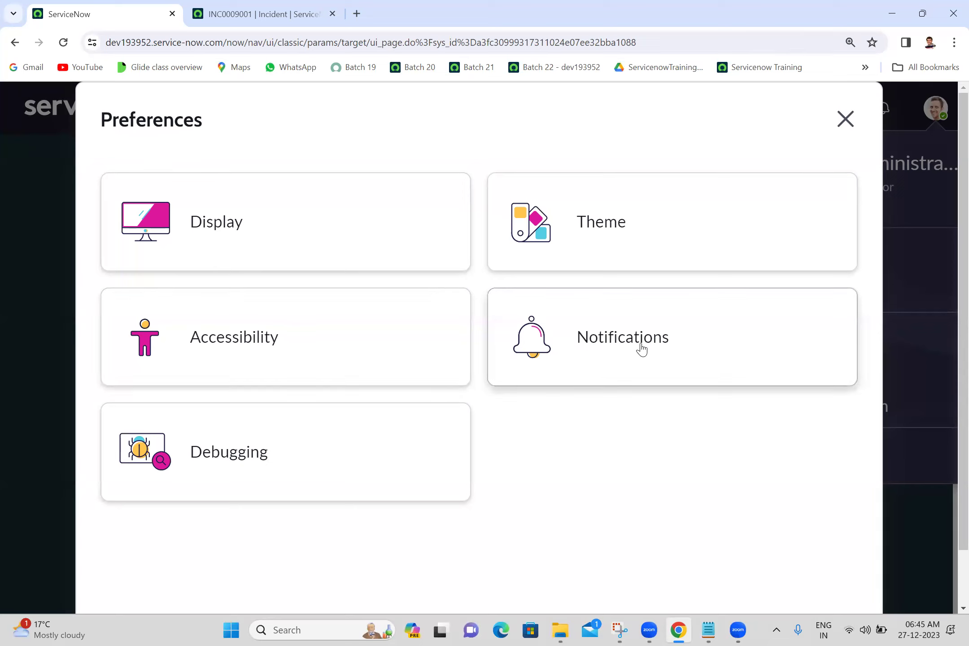
click(601, 249)
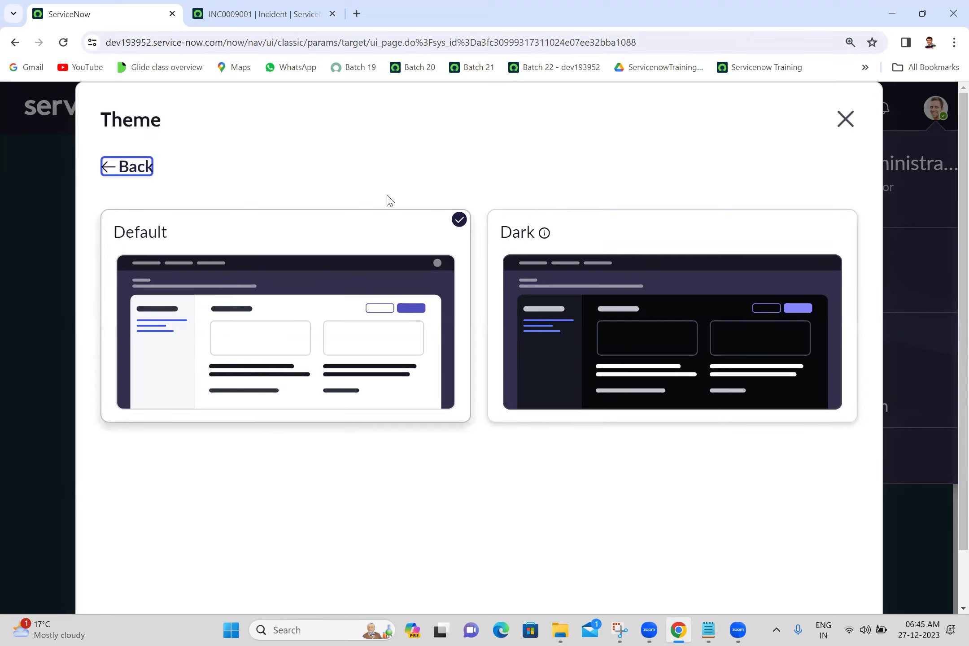
click(843, 119)
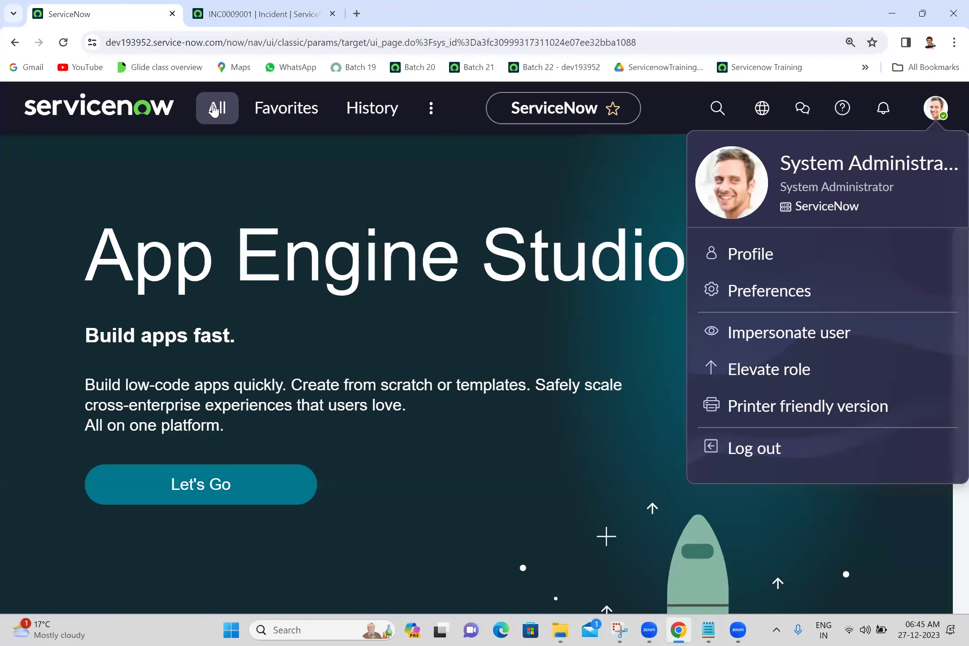
Expand the Self-Service application in the full application navigator.
click(215, 109)
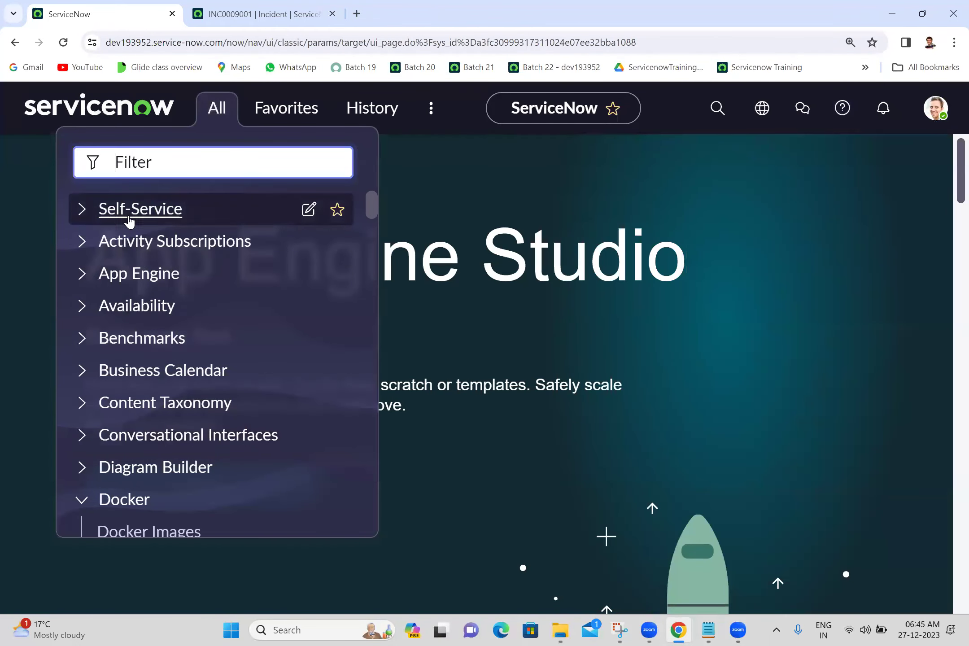
click(82, 210)
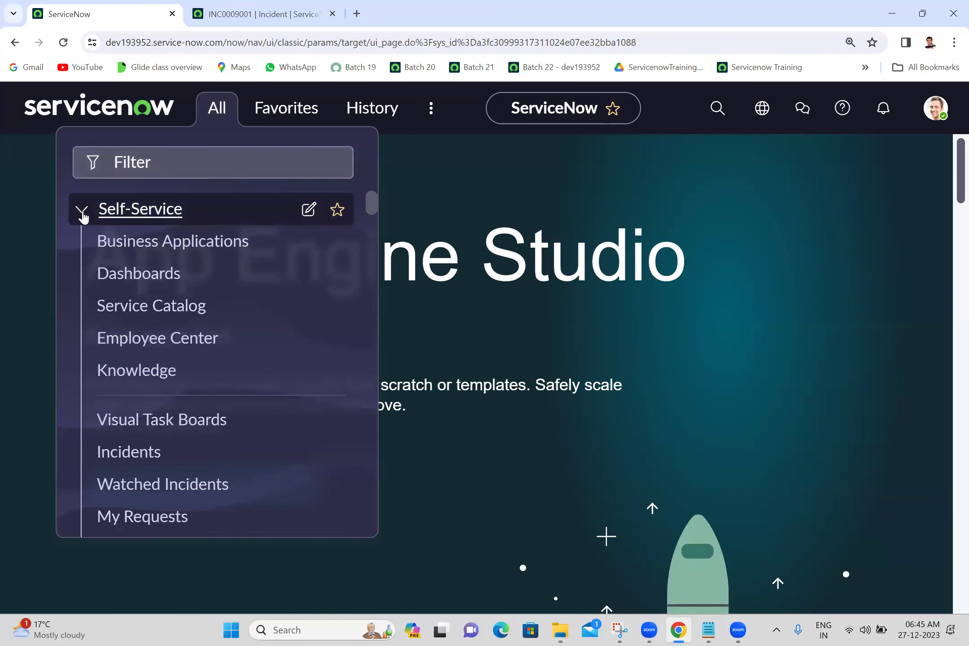
Switch the interface theme to Dark in the user preferences and reload the home page.
click(936, 111)
click(760, 300)
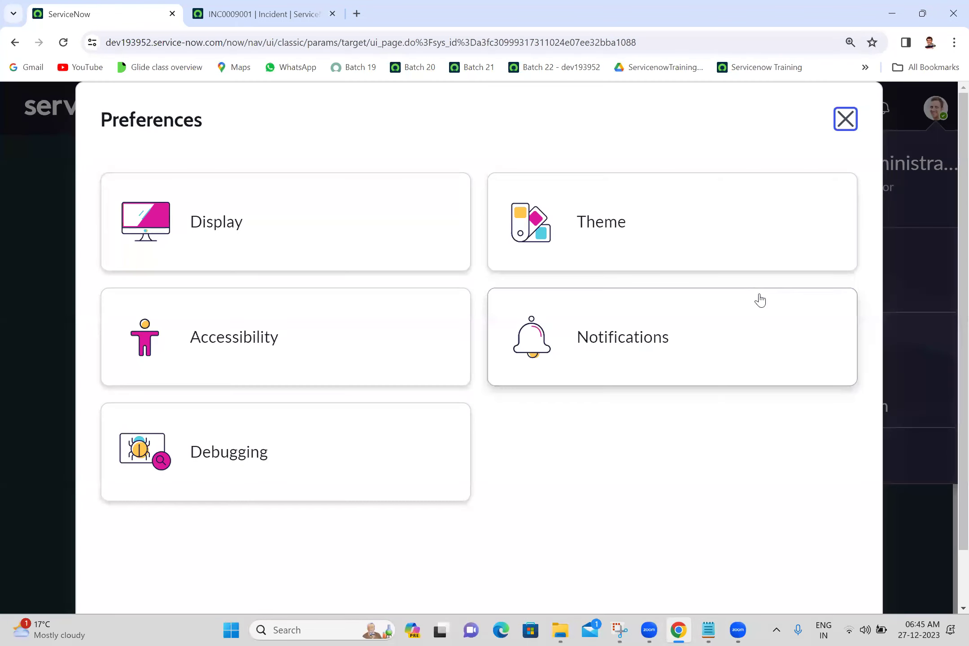
click(588, 218)
click(546, 279)
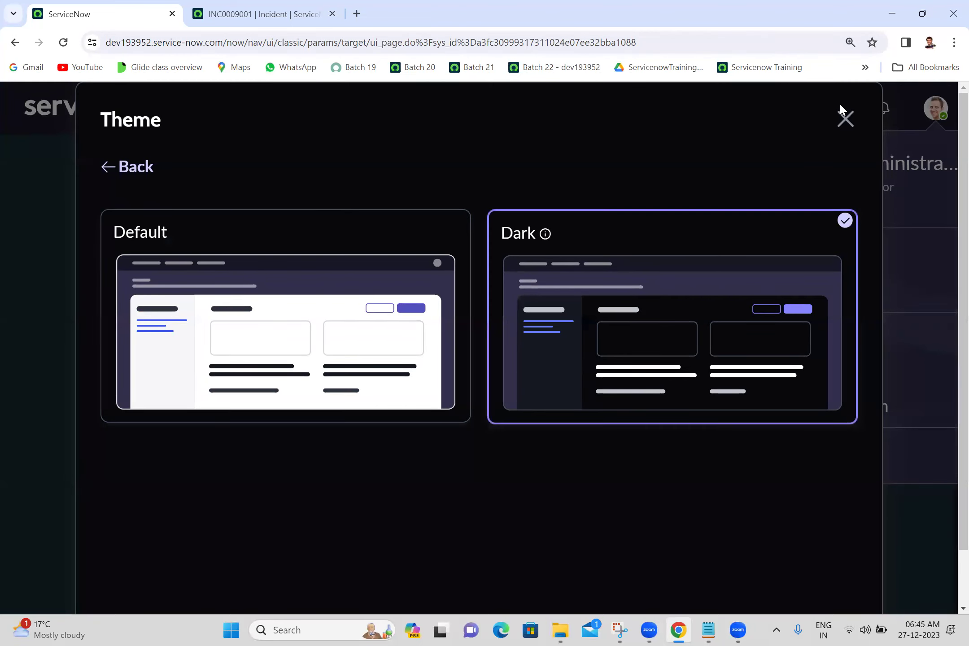
click(837, 126)
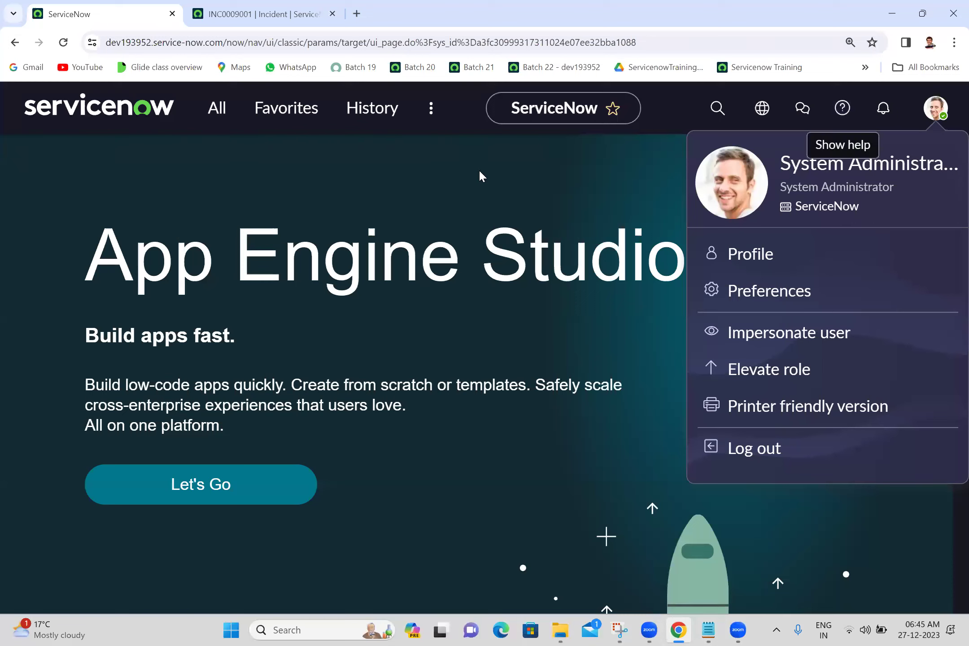
click(64, 43)
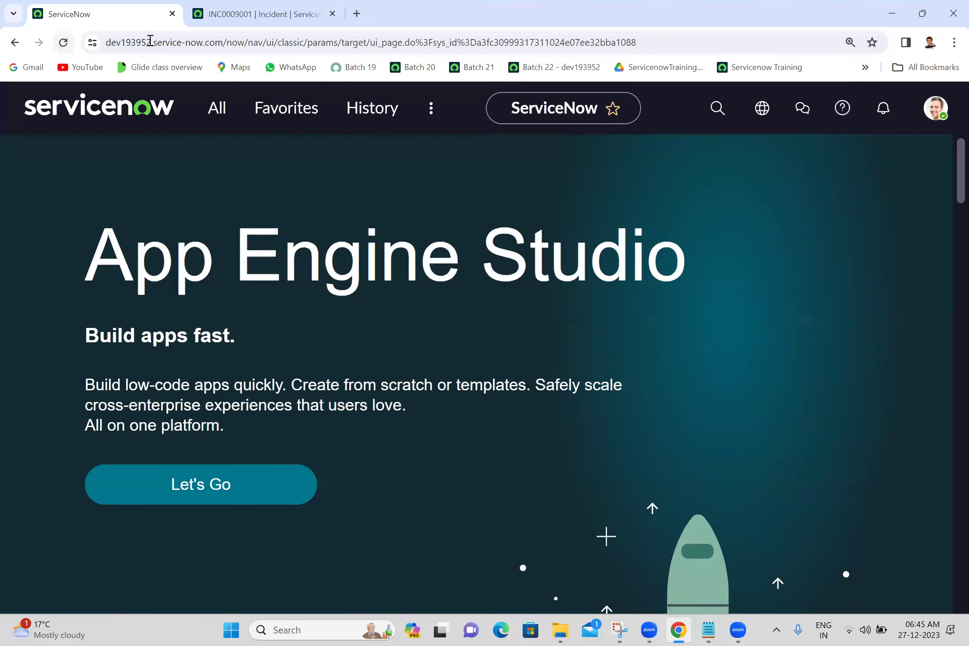
Open the Self-Service Incidents list in a separate browser tab and bring it into view.
click(217, 103)
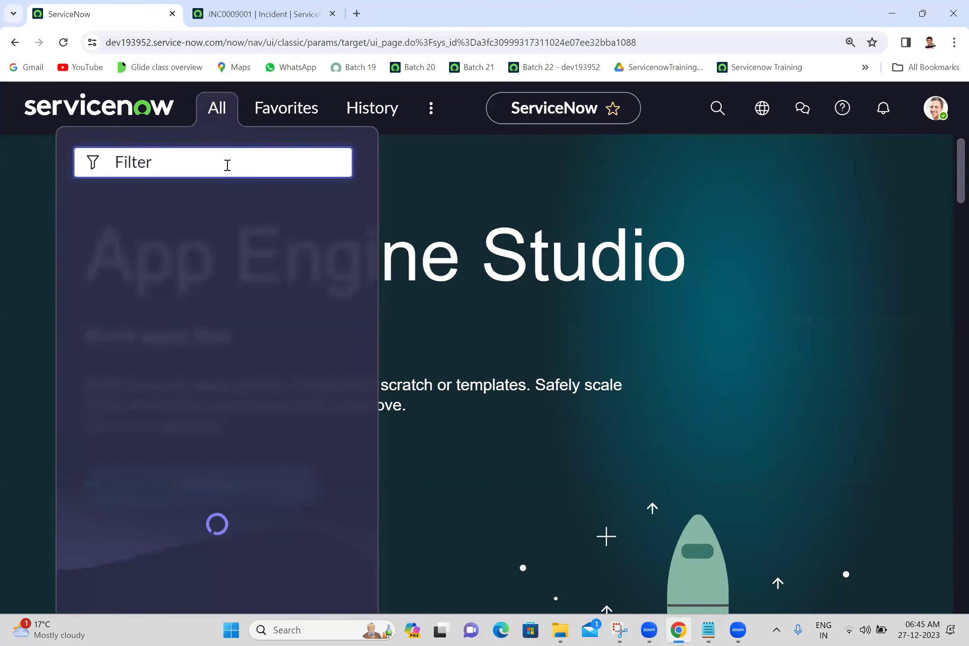
middle_click(121, 452)
click(409, 12)
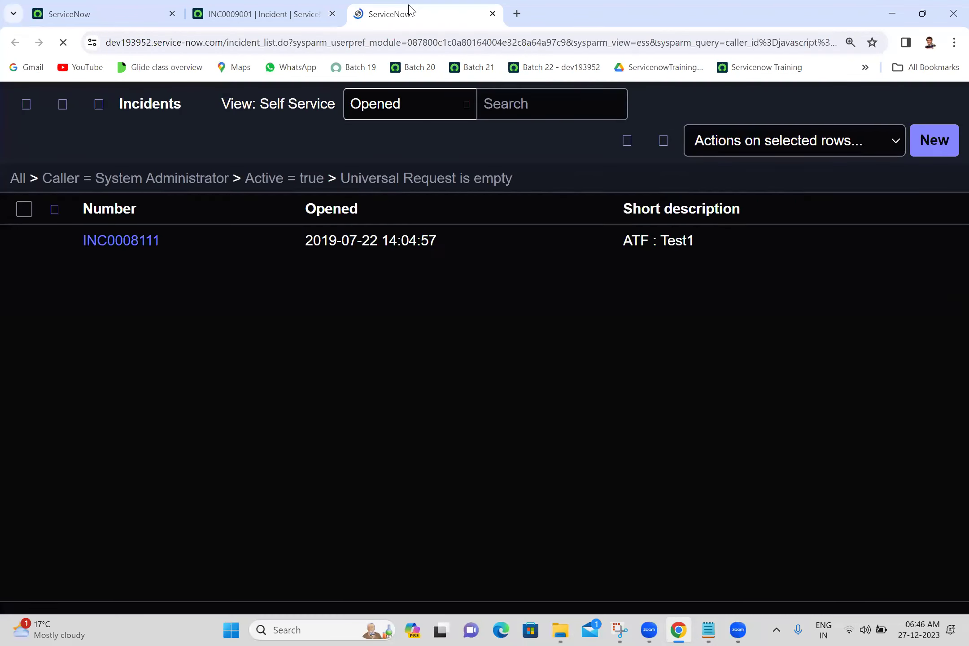
Reload the INC0009001 incident form, discarding unsaved changes, and examine it in the dark theme.
click(255, 10)
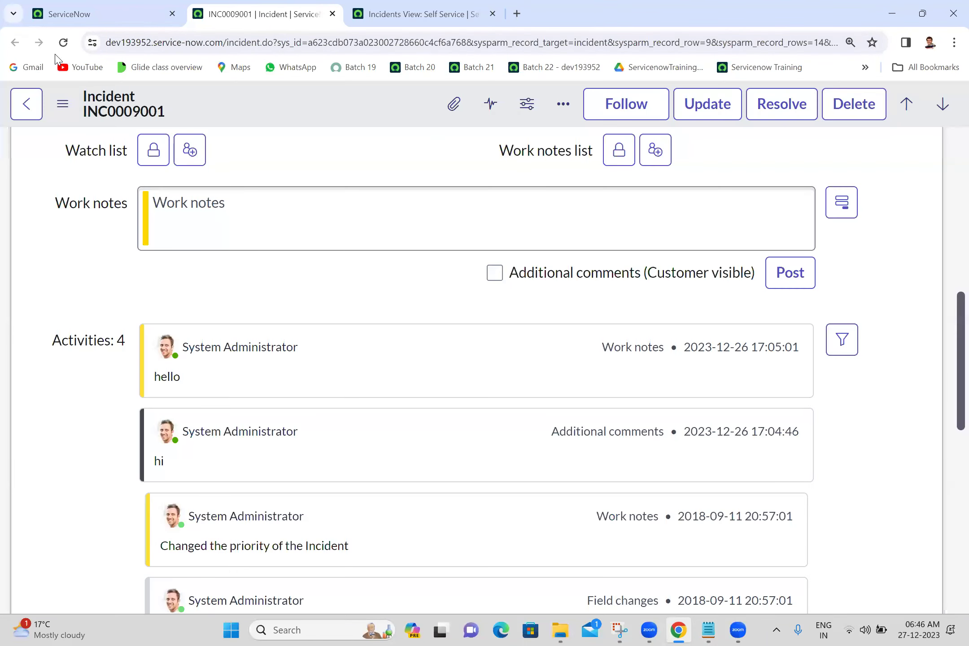
click(63, 50)
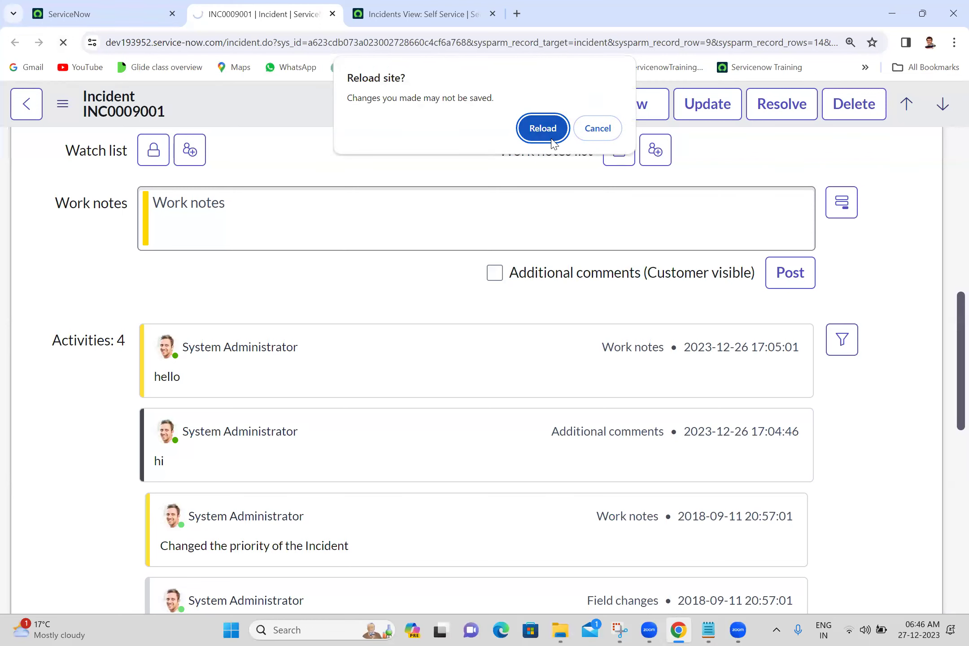
click(550, 135)
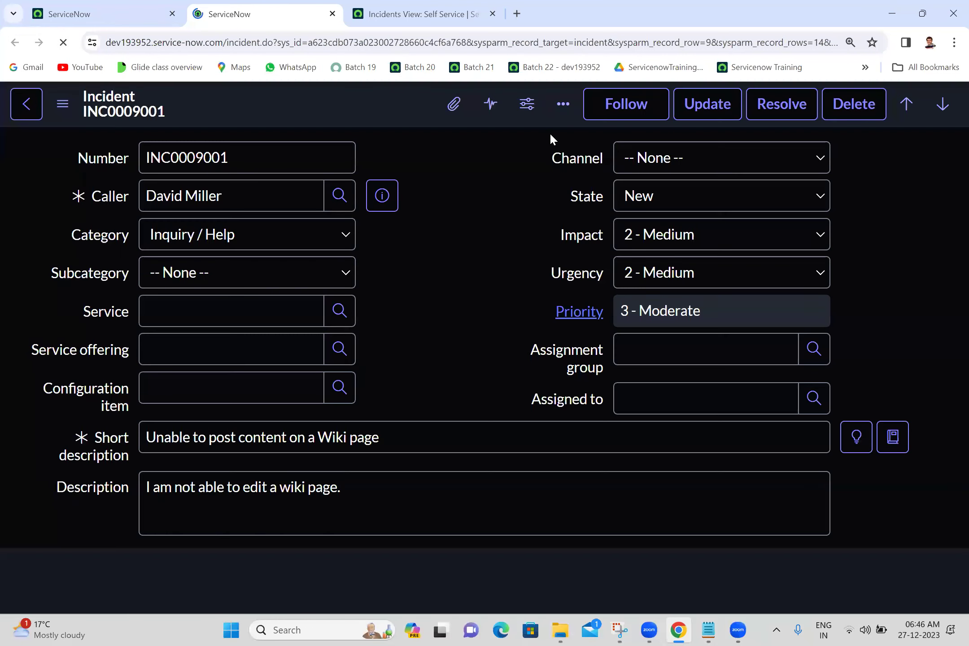
scroll(947, 325, down, 15)
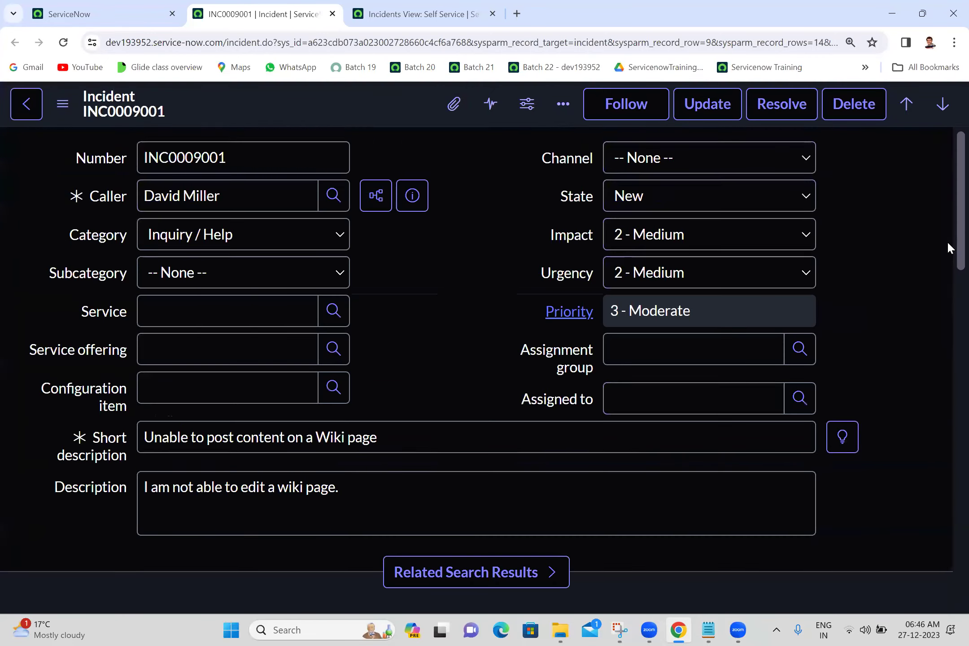
scroll(947, 517, down, 10)
scroll(947, 518, down, 5)
Set the interface theme to Default in the user preferences and reload the INC0009001 incident form.
click(65, 18)
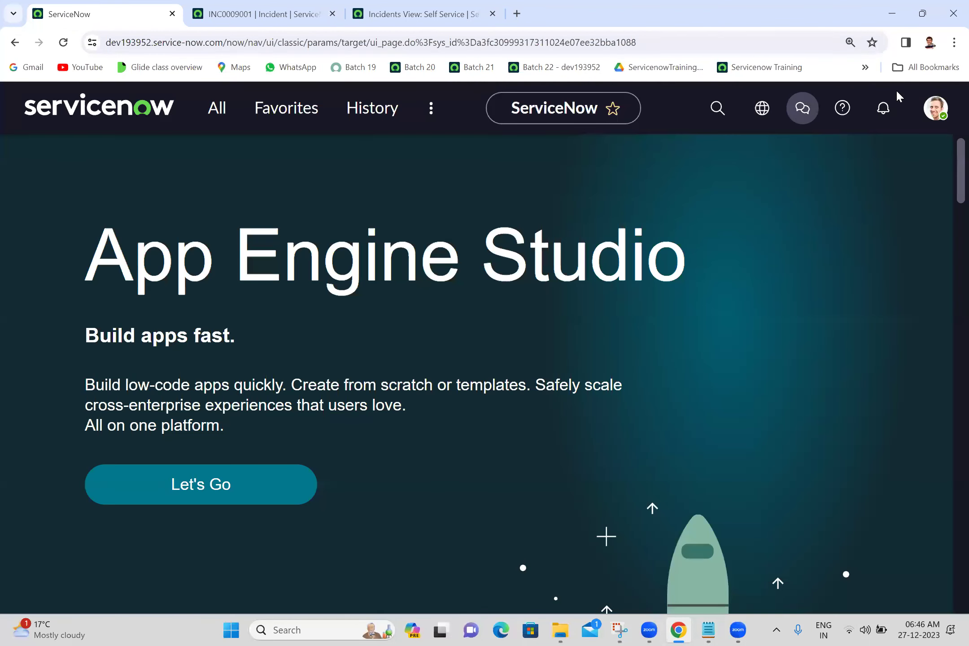
click(935, 108)
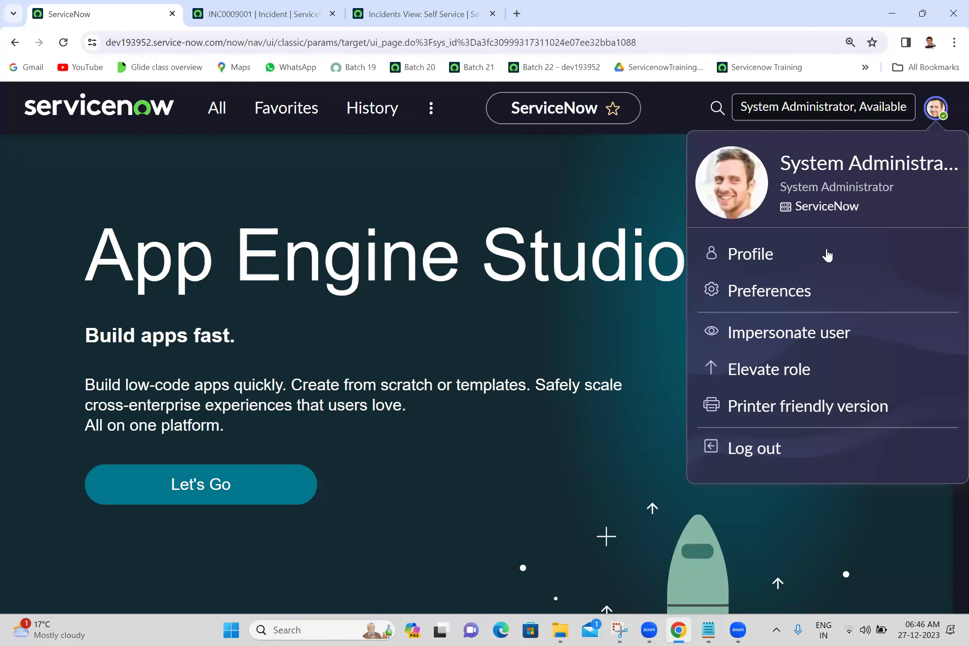
click(768, 292)
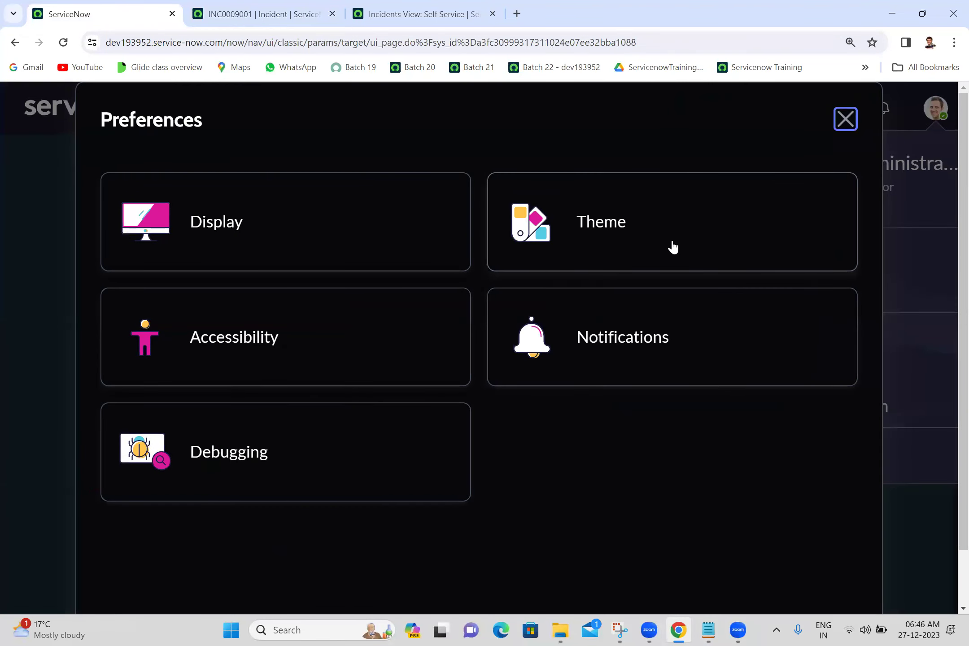
click(601, 227)
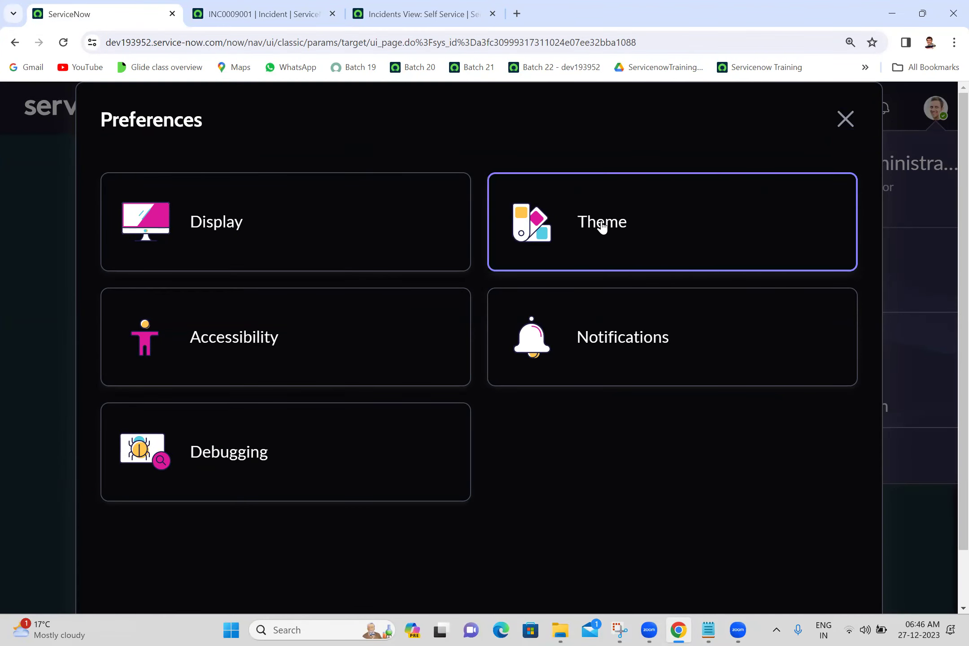
click(224, 308)
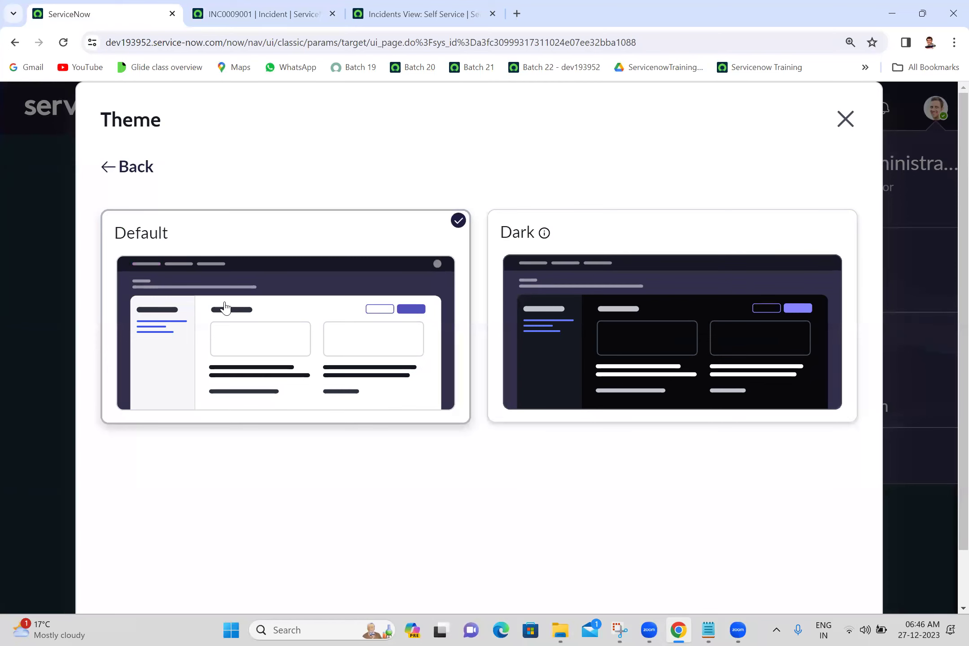
click(845, 119)
click(269, 7)
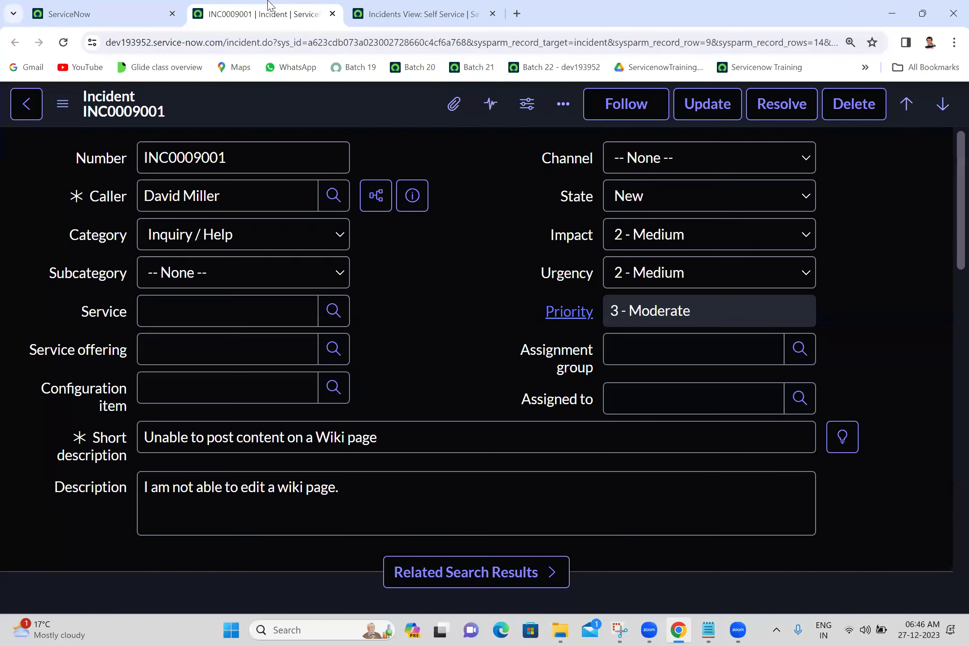
click(66, 43)
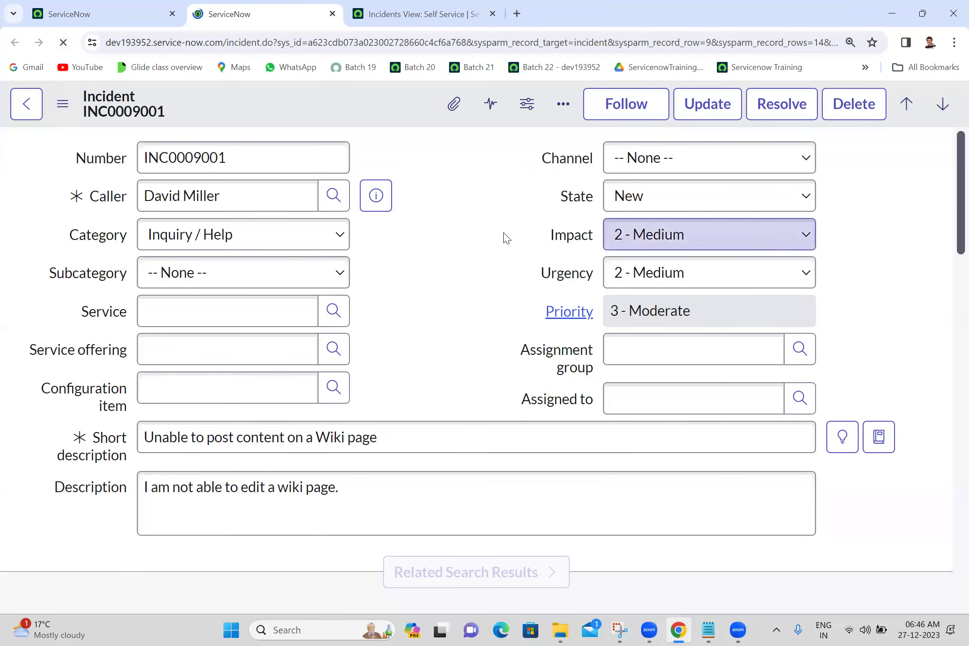
Open the Display settings in the user preferences, then return to the INC0009001 incident form to examine it.
click(120, 8)
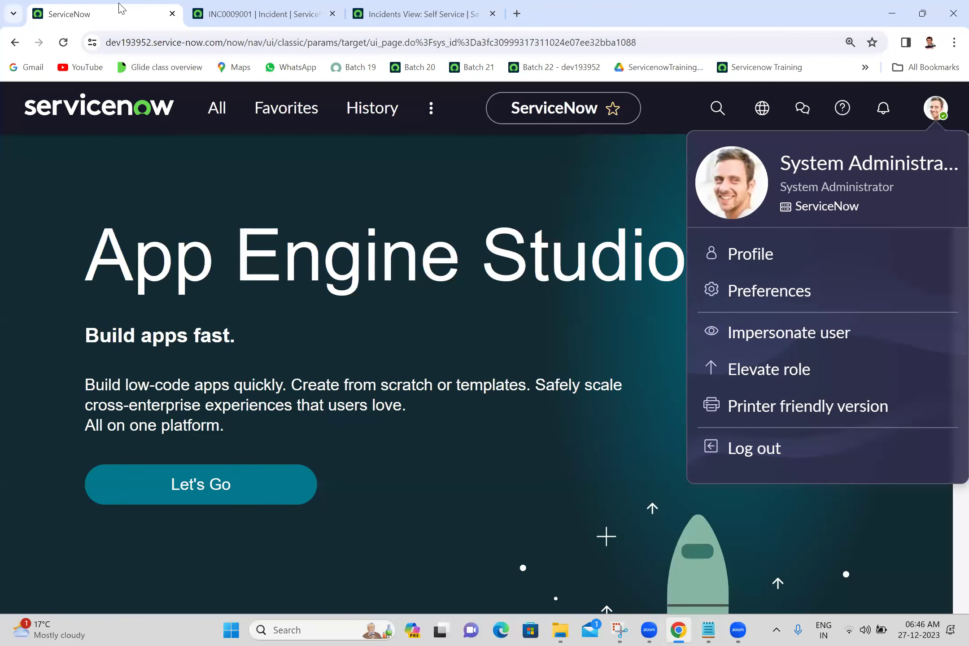
click(782, 305)
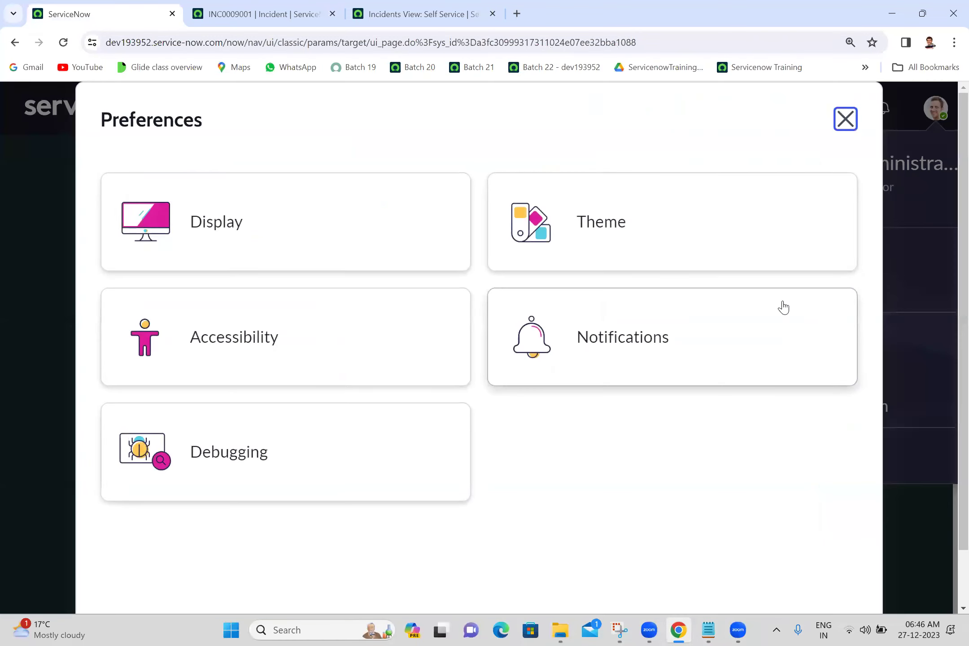
click(305, 222)
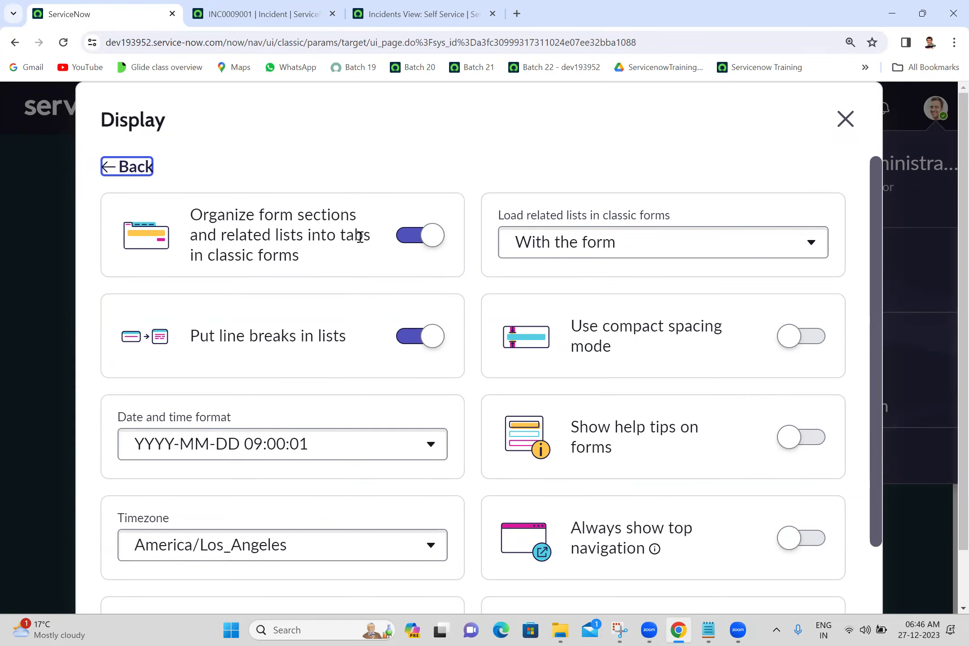
click(275, 14)
click(426, 278)
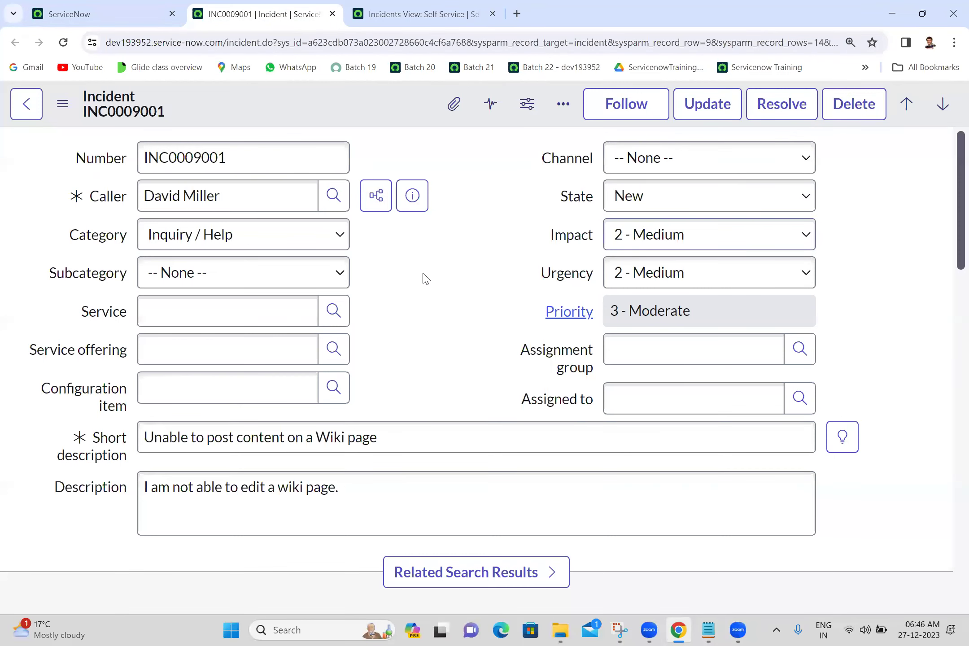
Examine the Notes, Related Records and Resolution Information sections of the INC0009001 form in their tabbed layout.
scroll(426, 278, down, 6)
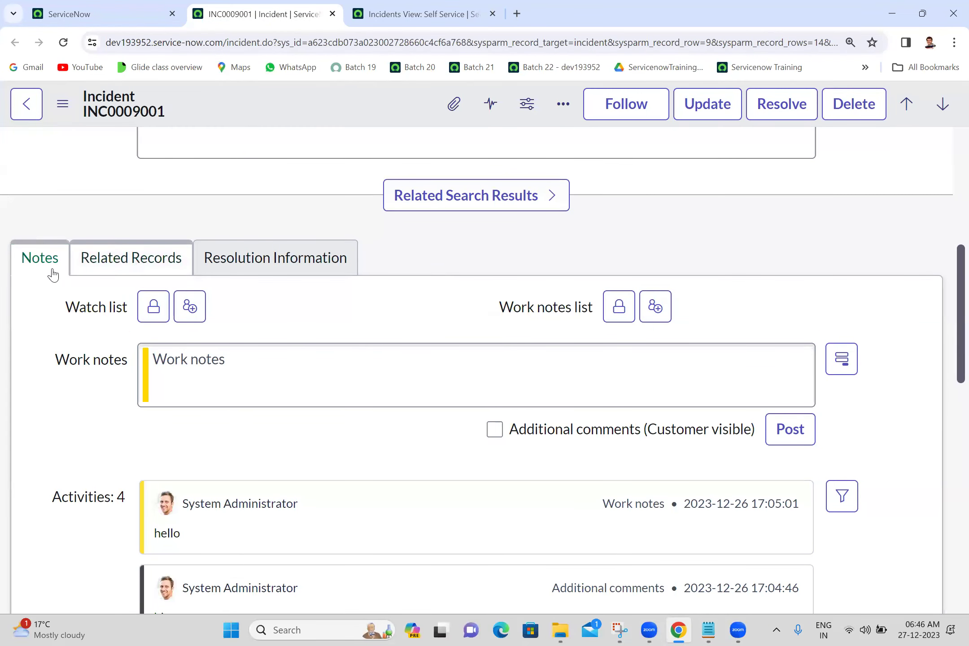
click(147, 257)
click(231, 271)
click(148, 261)
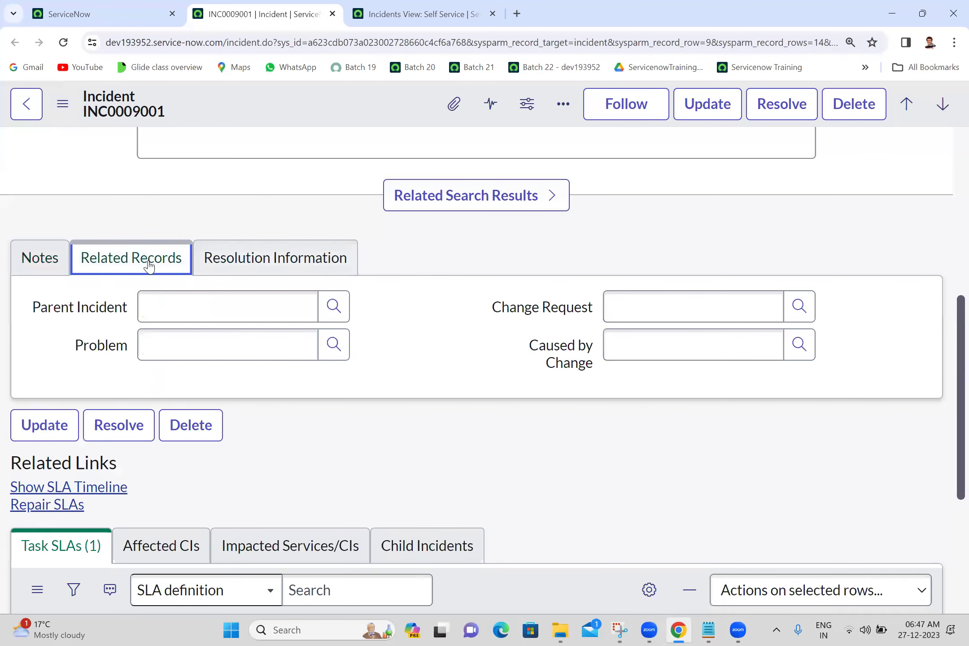
click(50, 257)
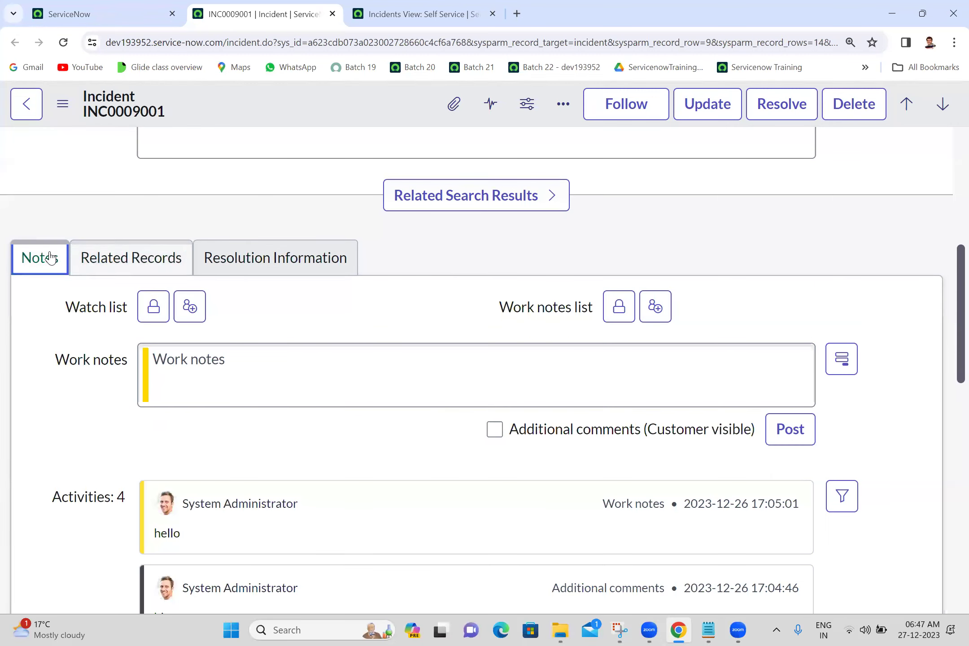
click(120, 263)
click(249, 254)
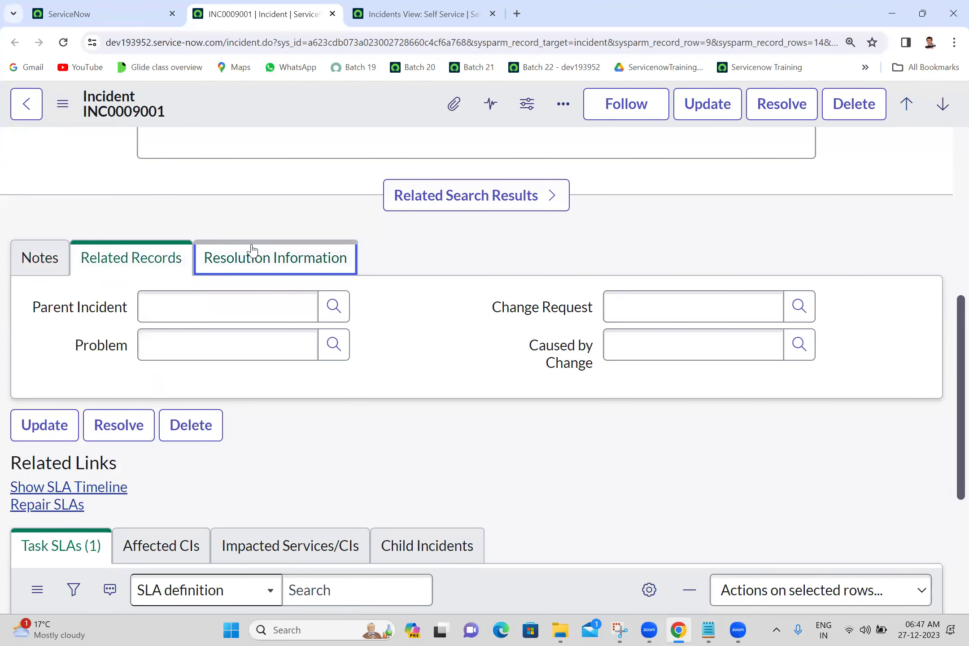
Disable organizing form sections and related lists into tabs in the Display preferences, then reload the INC0009001 form.
click(116, 10)
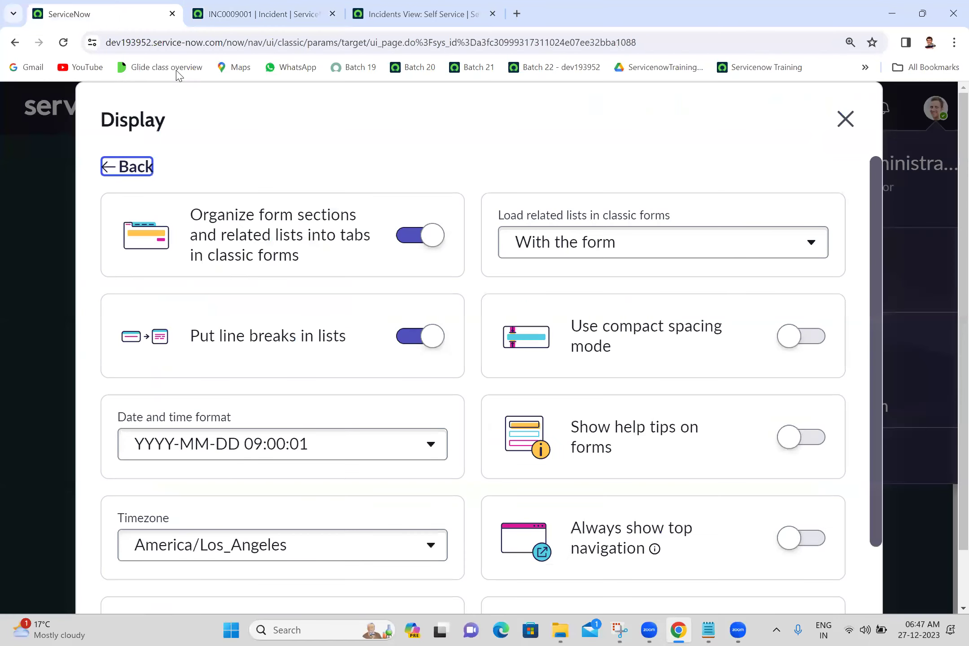
click(413, 239)
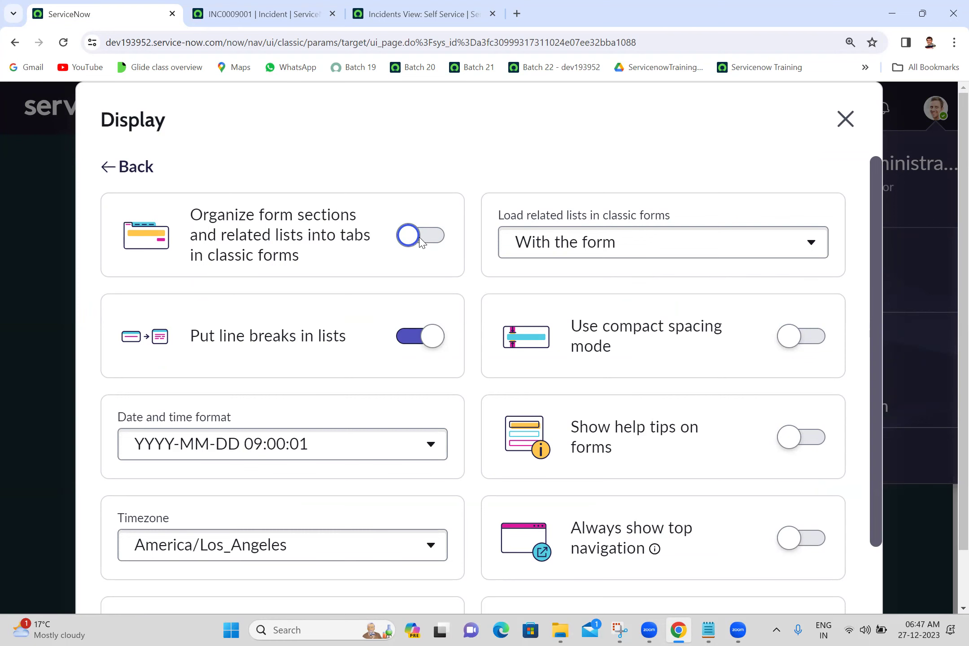
click(287, 11)
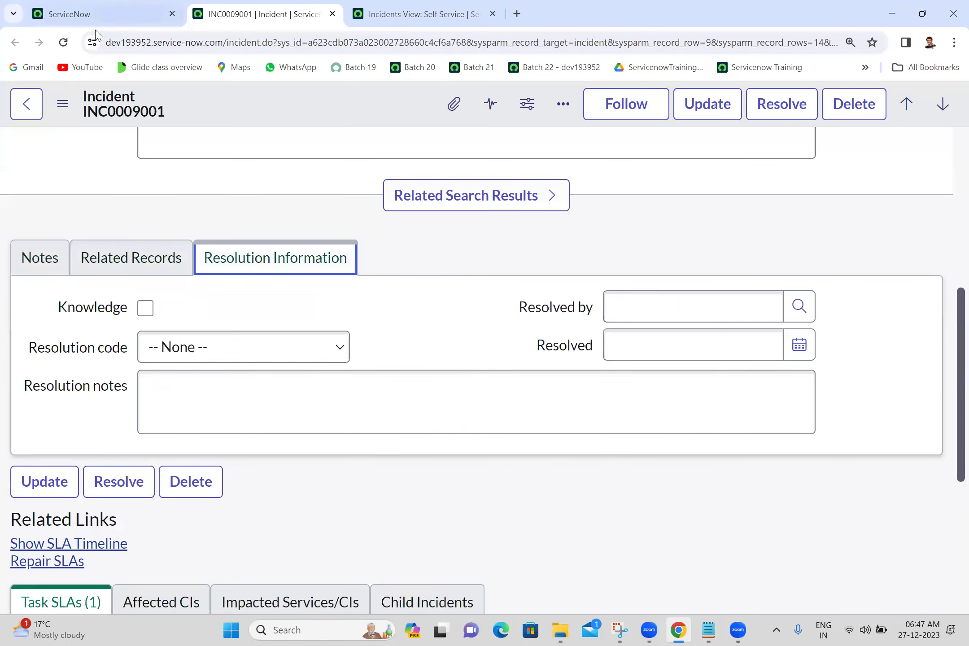
click(62, 44)
scroll(950, 289, down, 5)
scroll(950, 288, down, 2)
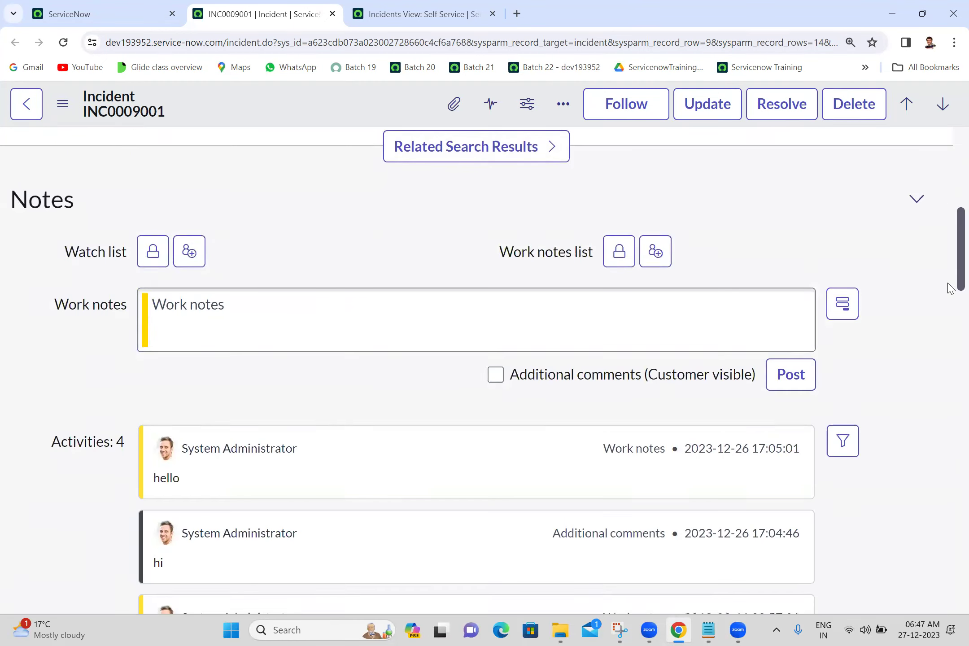
Collapse the Notes, Related Records and Resolution Information sections of the incident form.
click(917, 199)
click(917, 244)
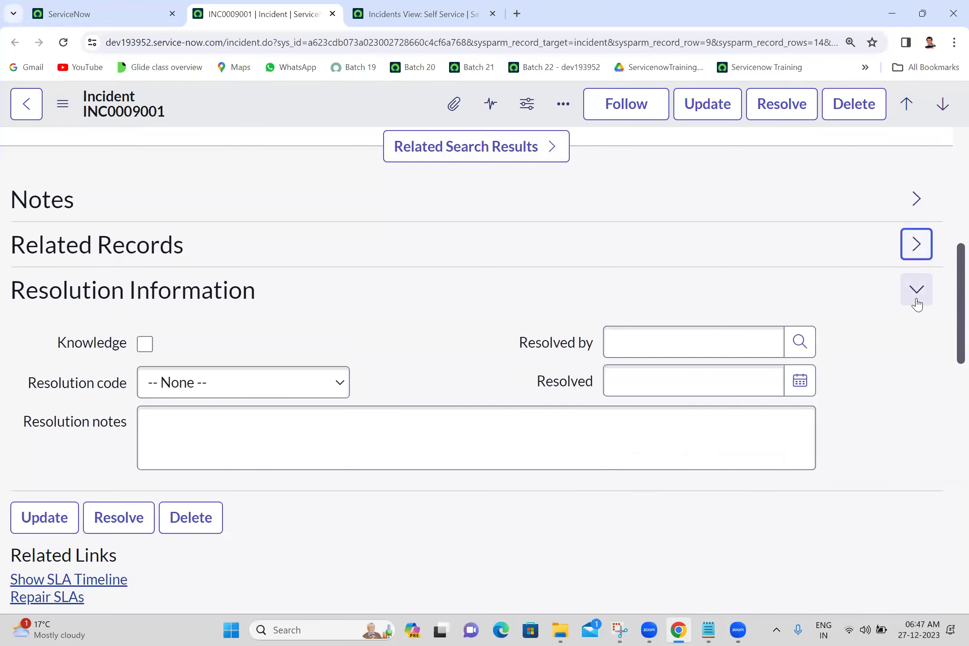
click(917, 292)
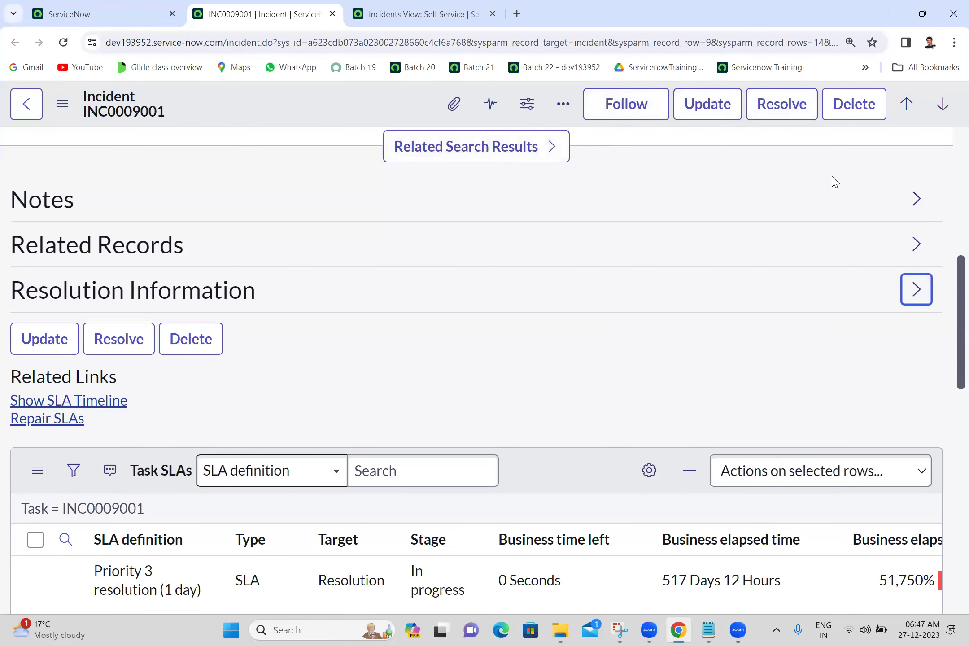
Expand and collapse the Notes, Related Records and Resolution Information sections again, one at a time.
click(911, 198)
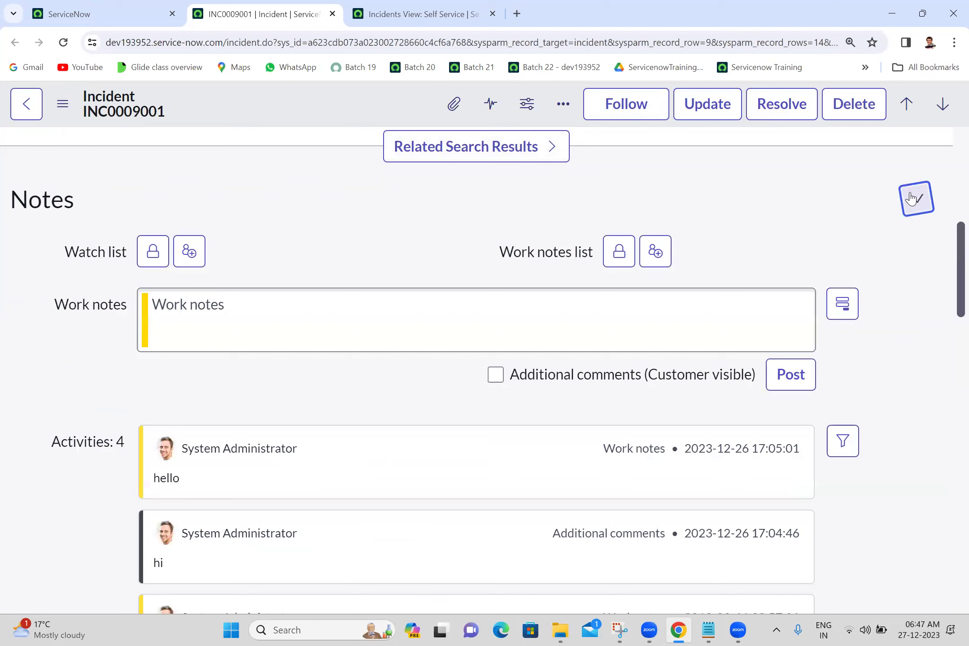
click(911, 199)
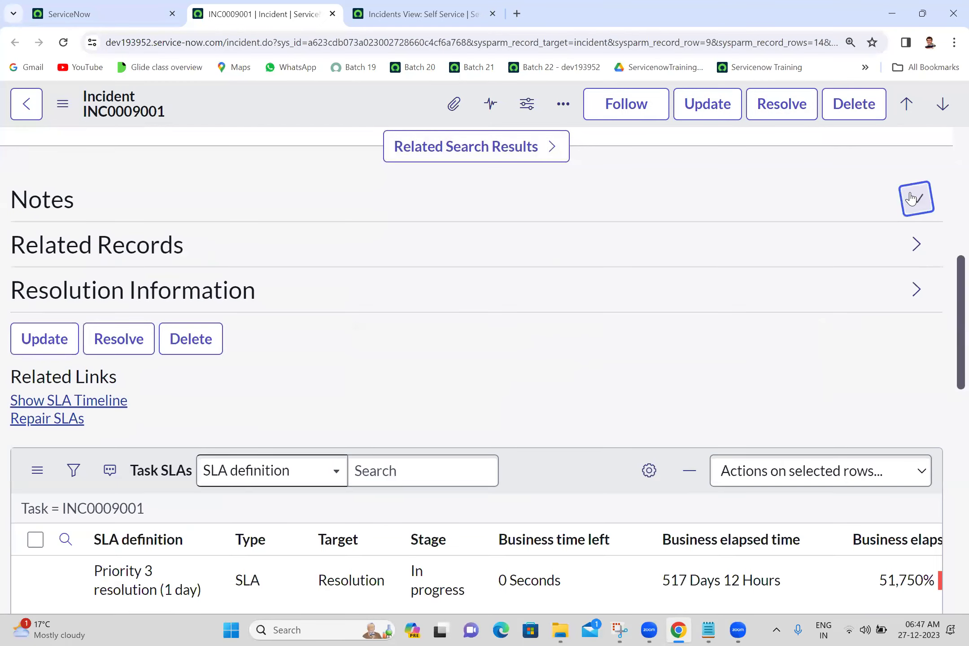
click(916, 242)
click(916, 242)
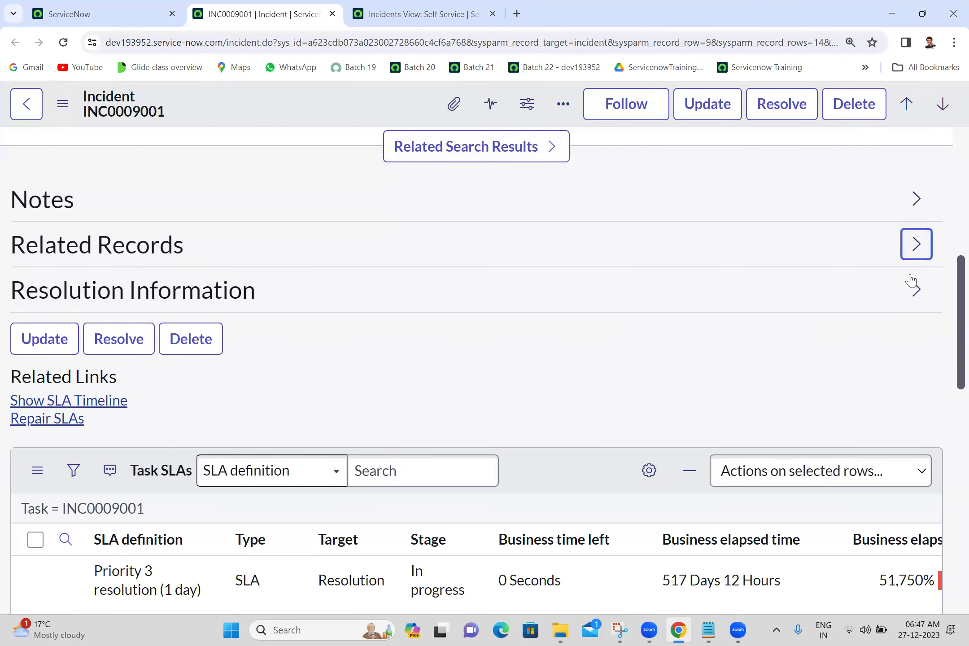
click(914, 289)
click(914, 290)
Enable organizing form sections and related lists into tabs in the Display preferences and reload the INC0009001 form.
click(94, 7)
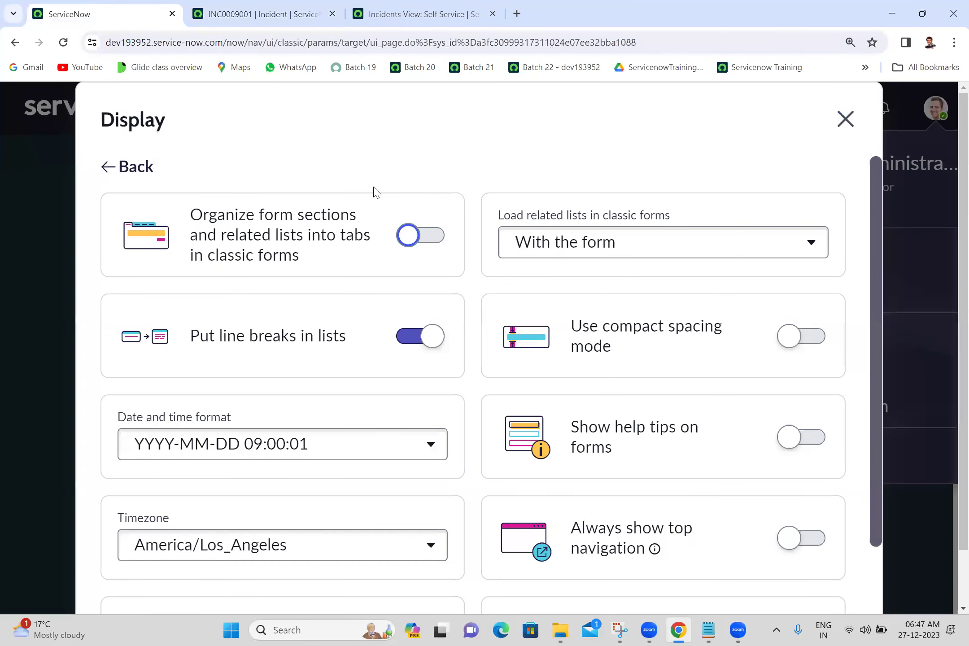
click(430, 237)
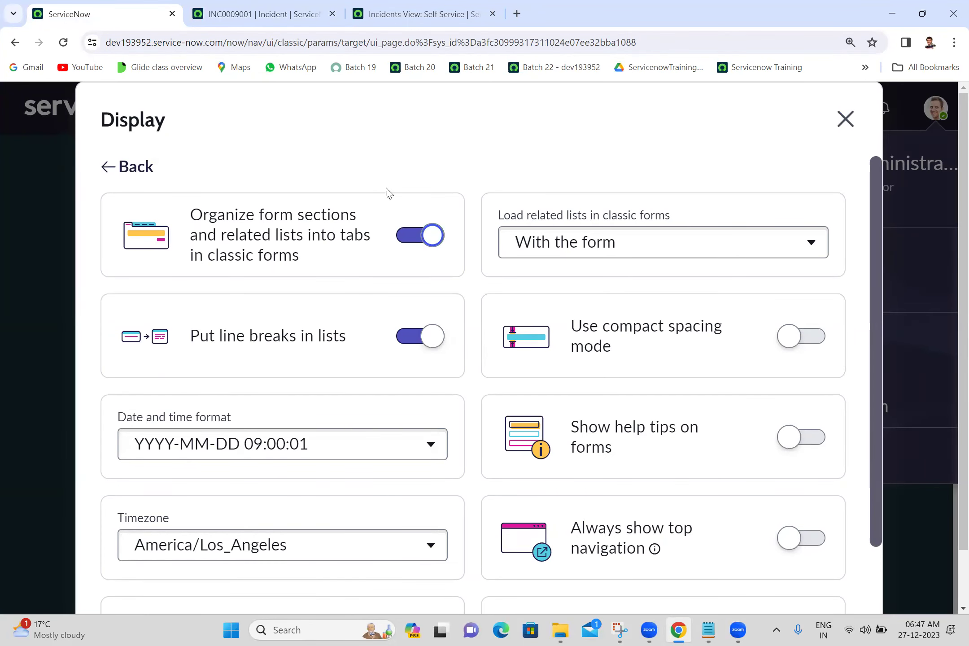
click(244, 22)
click(62, 43)
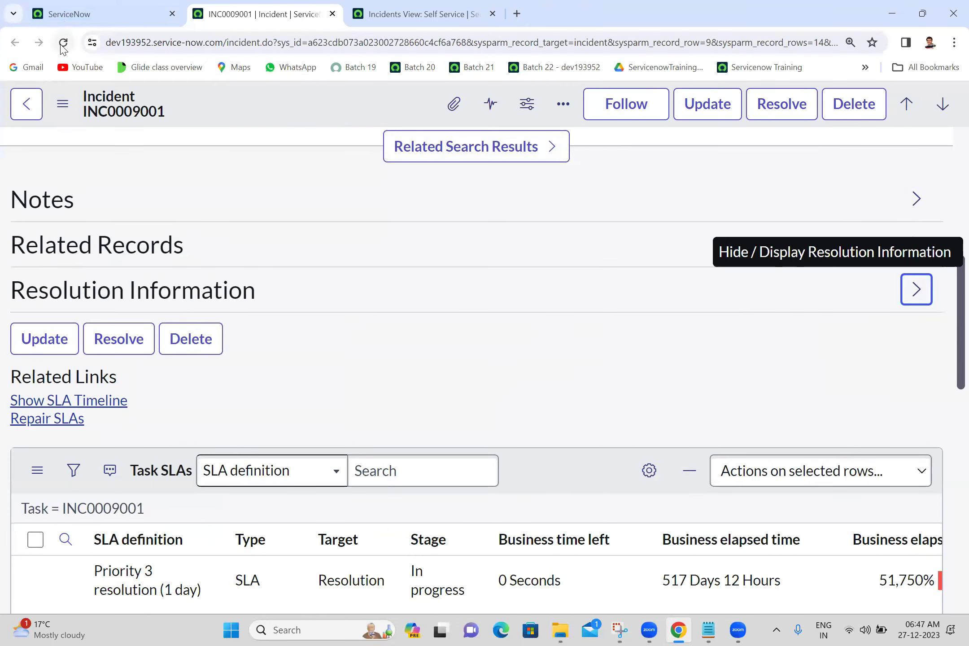
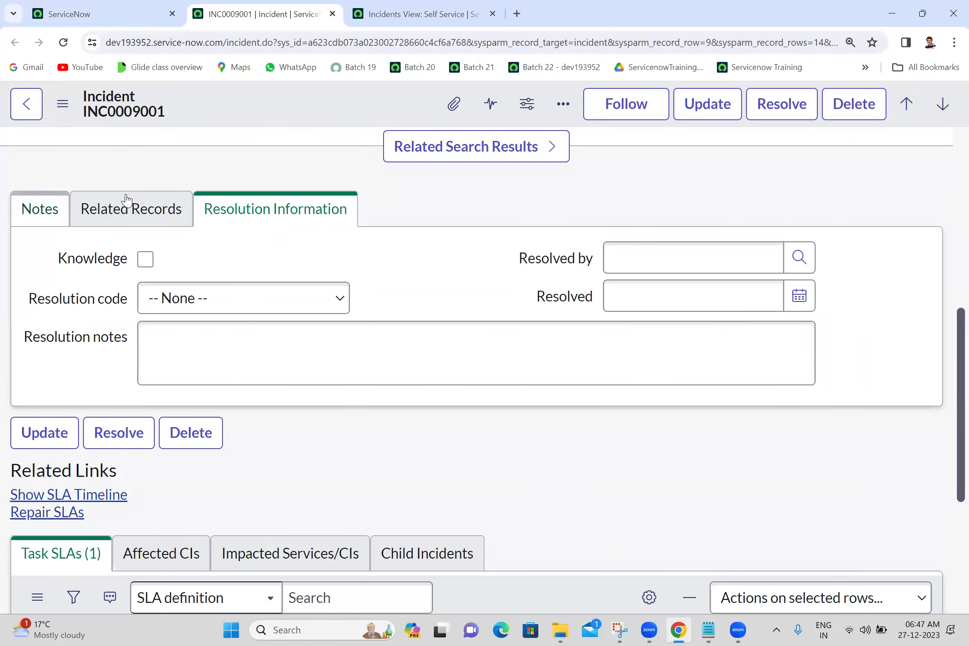
Remove all filter conditions from the Self Service Incidents list and switch it to the default view.
click(133, 15)
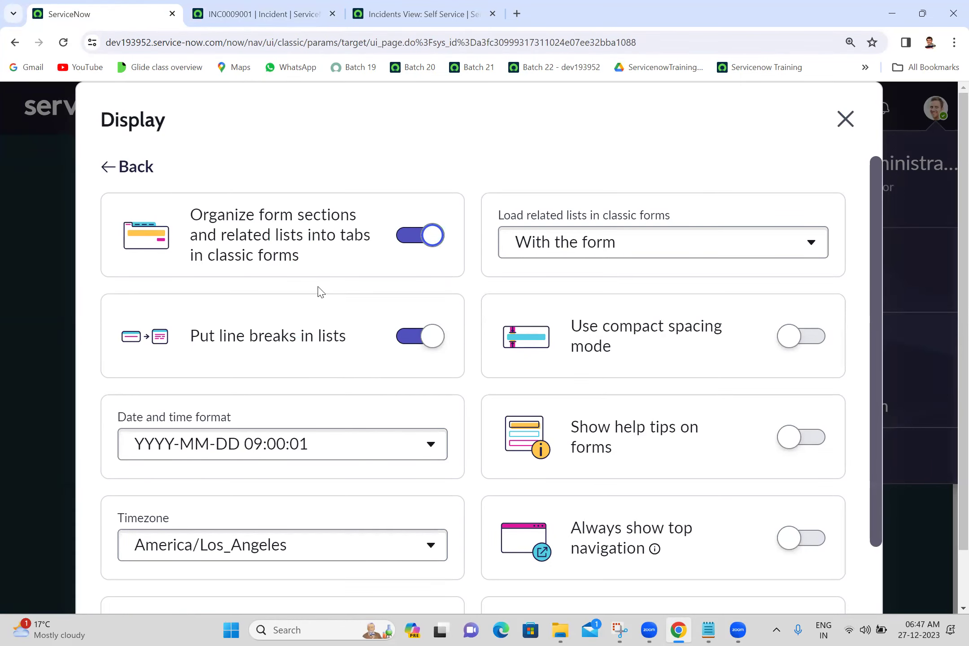
click(400, 20)
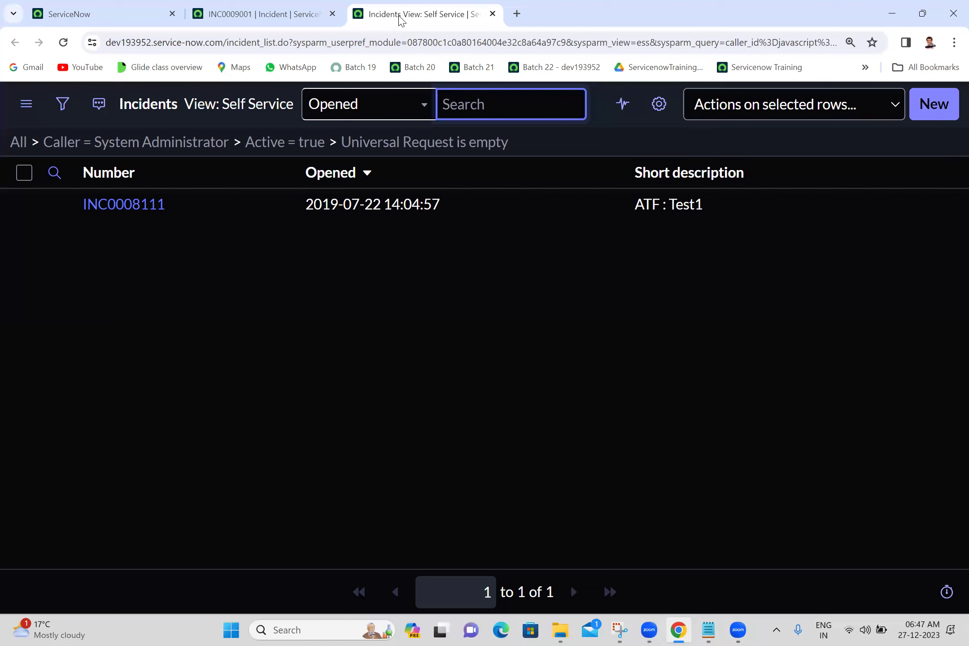
click(17, 142)
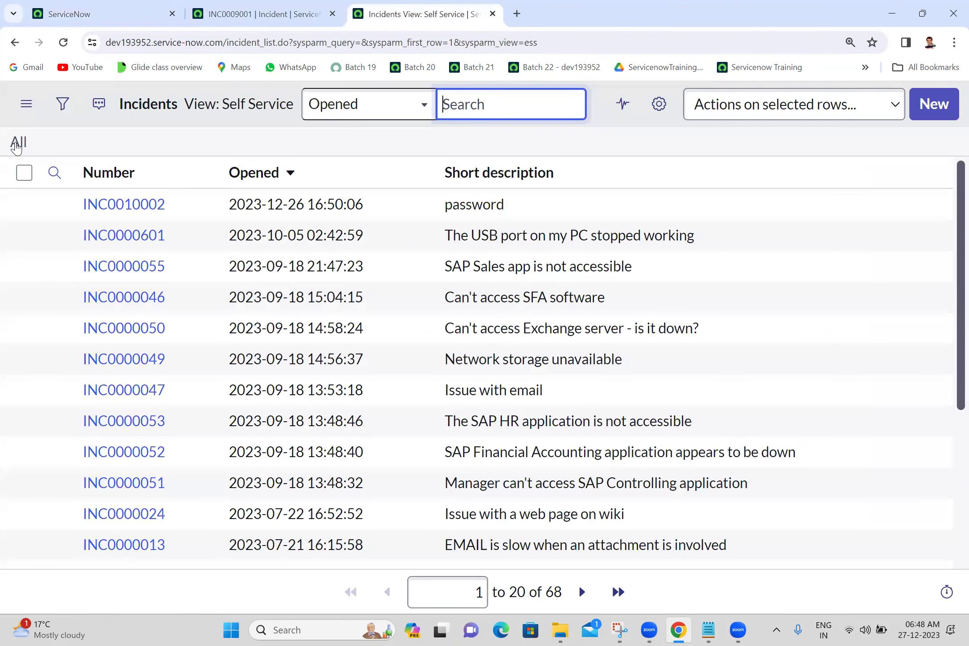
right_click(254, 110)
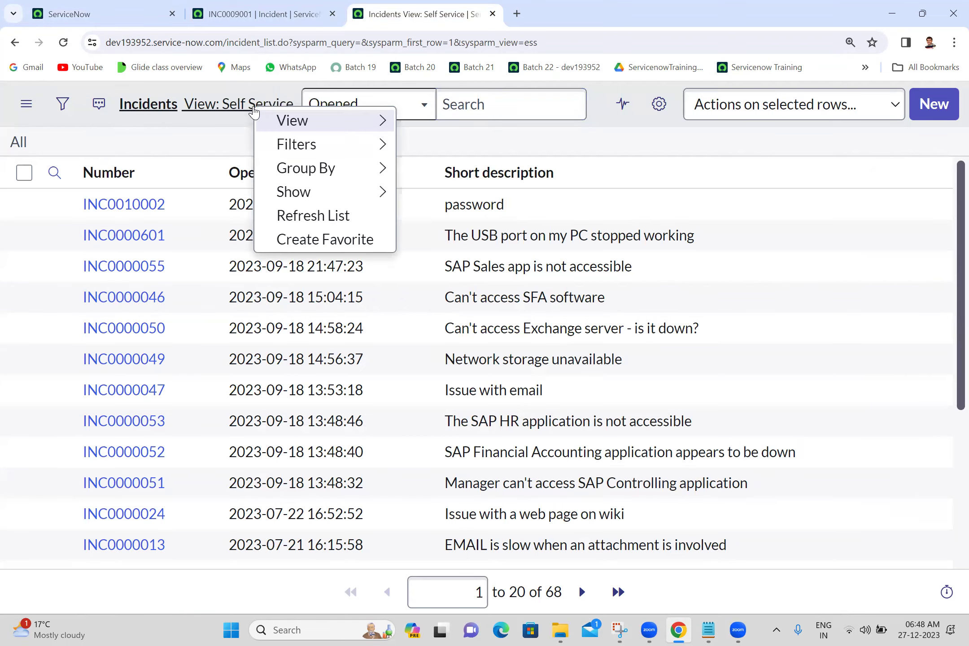
mouse_move(372, 130)
click(469, 127)
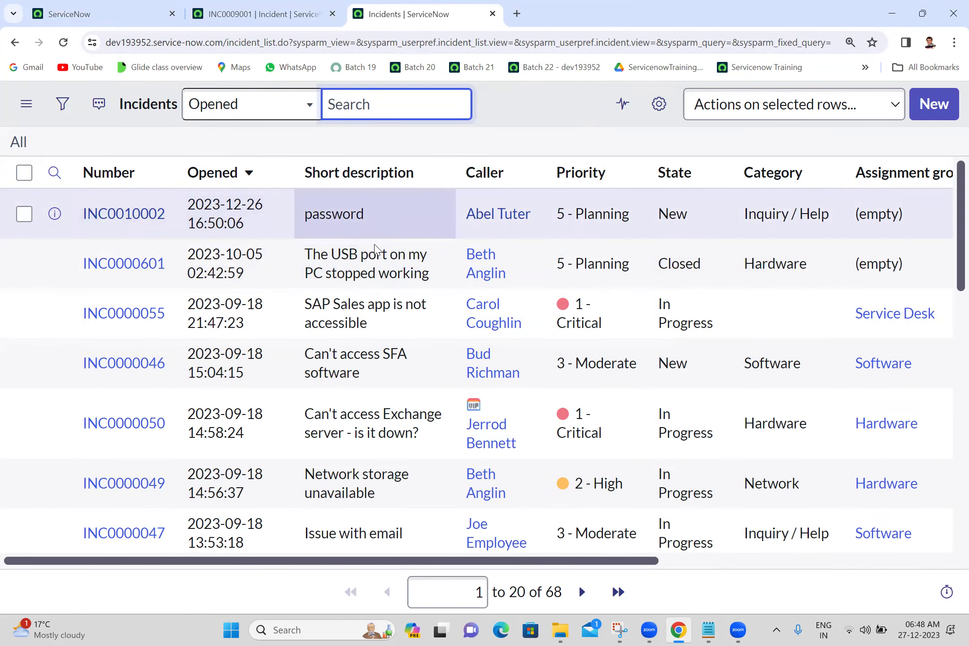
Turn off line breaks in lists in the Display preferences and reload the Incidents list.
click(116, 22)
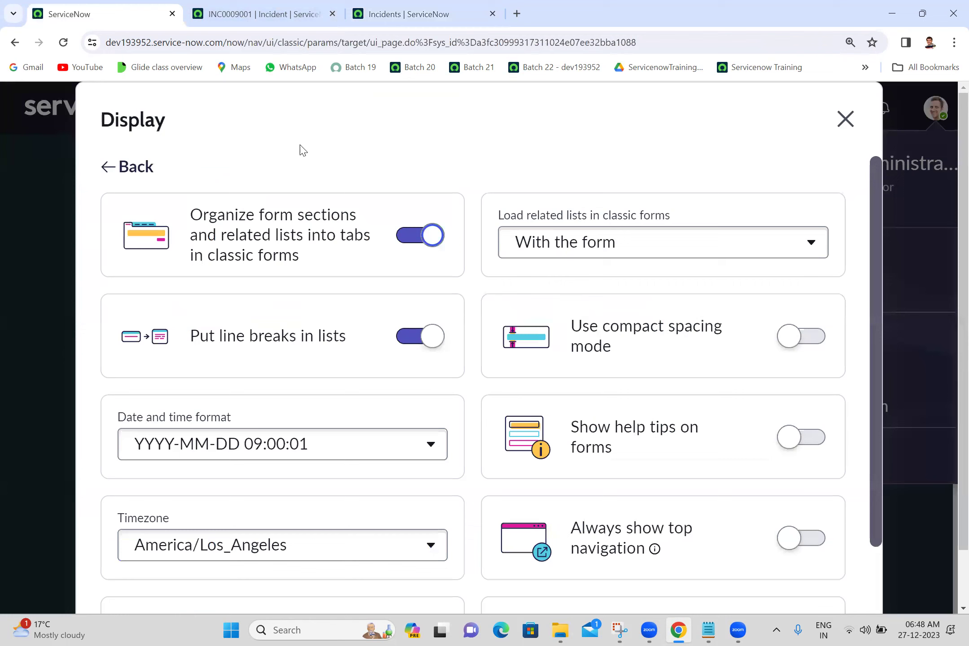
click(425, 348)
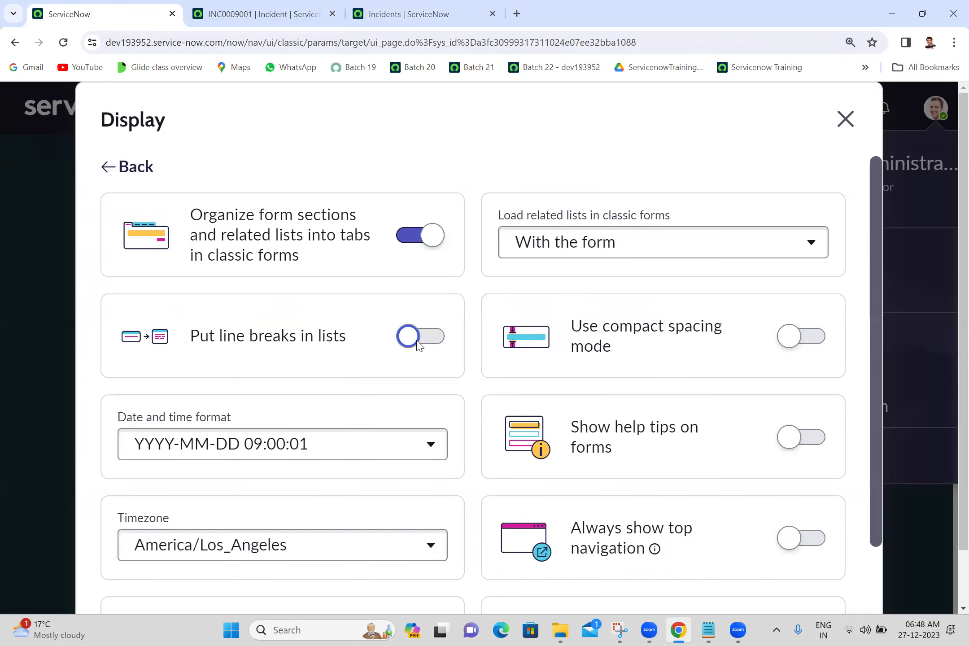
click(384, 13)
click(63, 43)
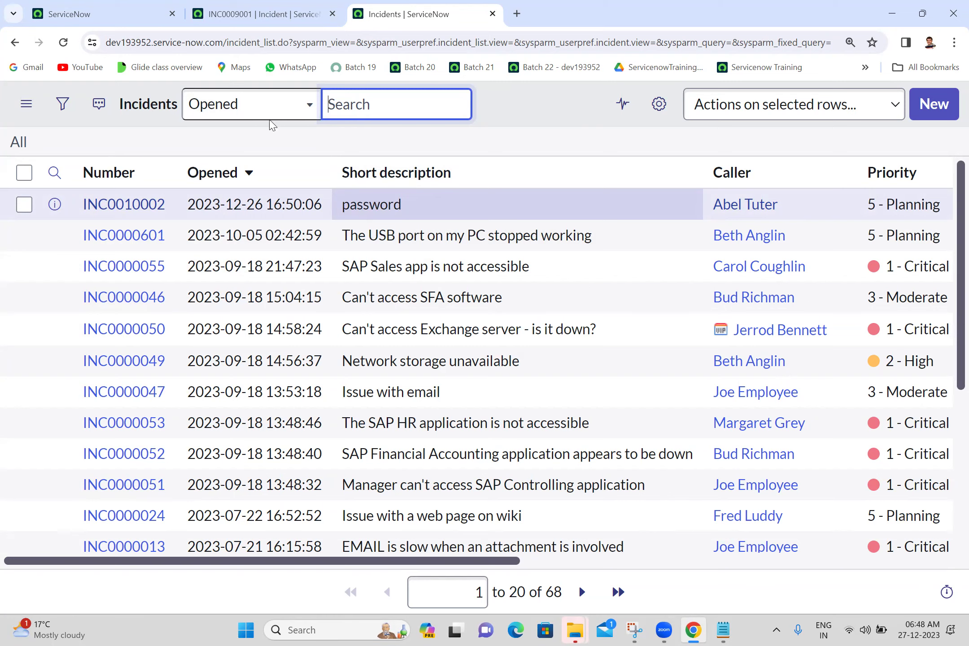
Turn line breaks in lists back on in the Display preferences and reload the Incidents list.
click(127, 20)
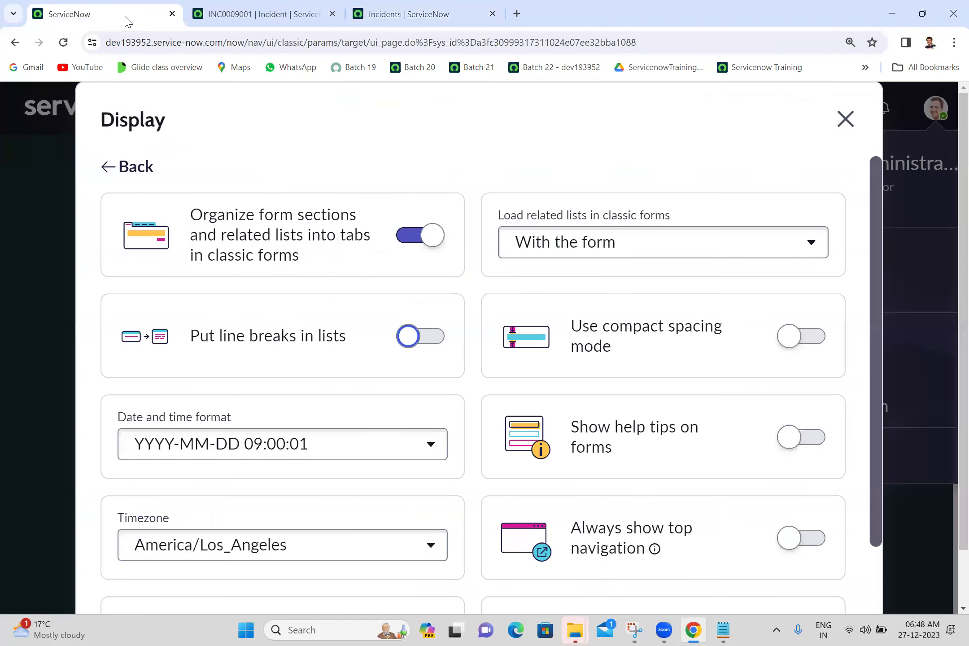
click(442, 340)
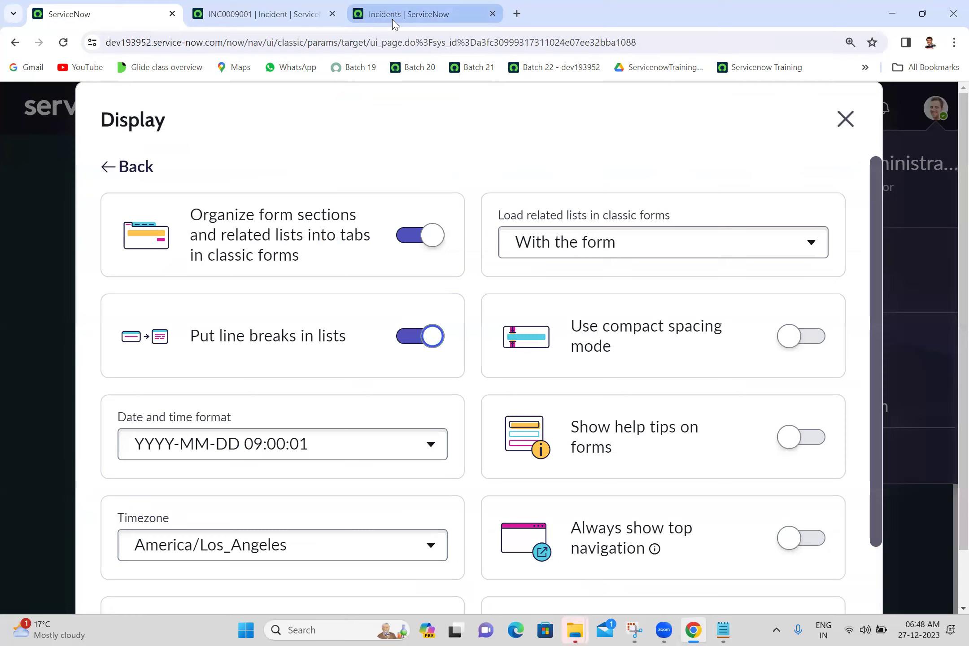
click(406, 14)
click(62, 43)
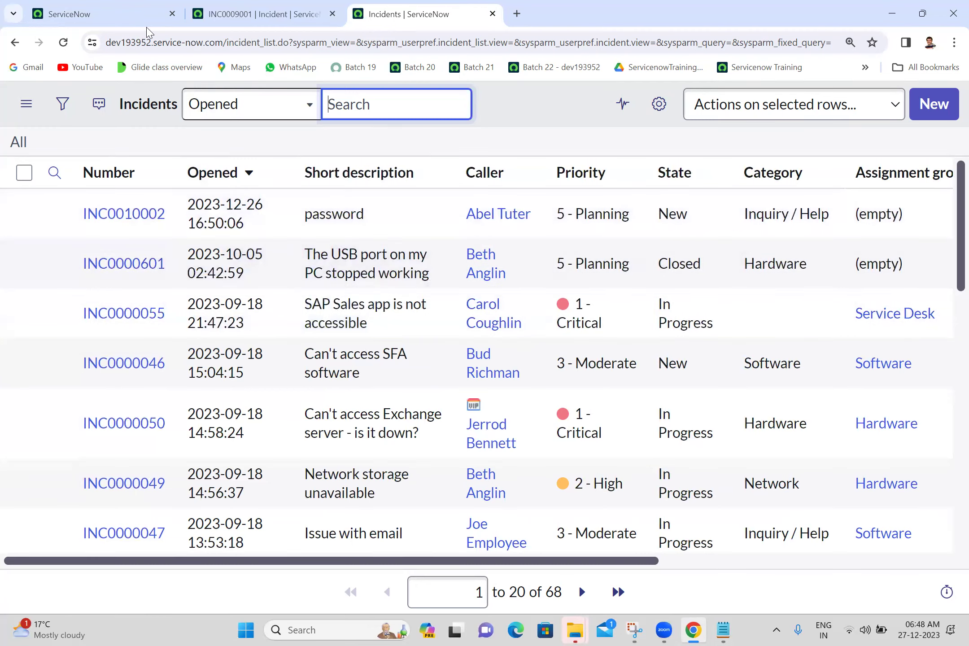
Compare the Date and time format preference with the Opened values in the Incidents list.
click(122, 16)
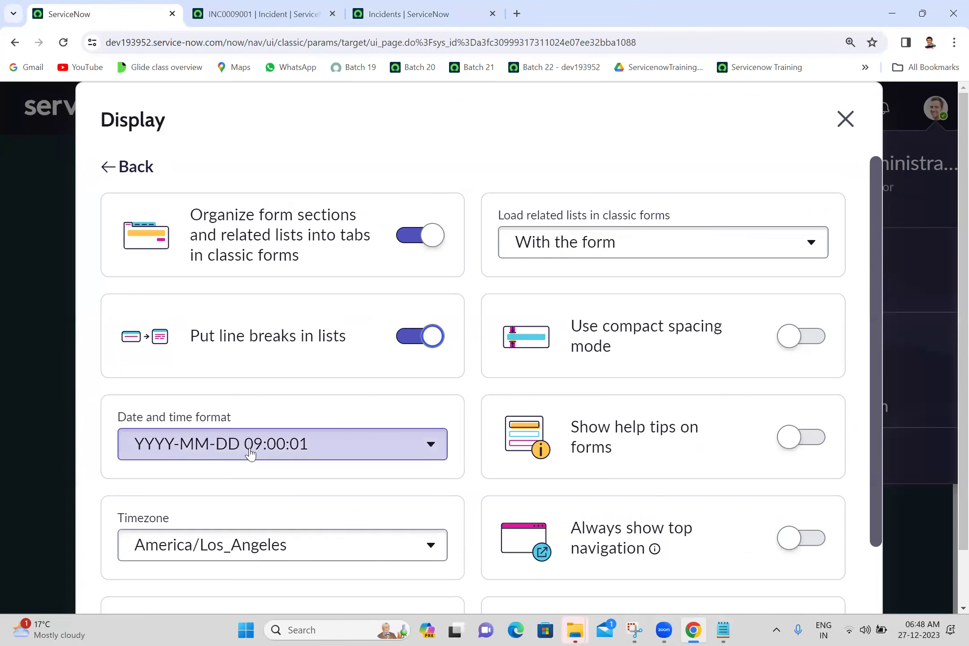
click(407, 14)
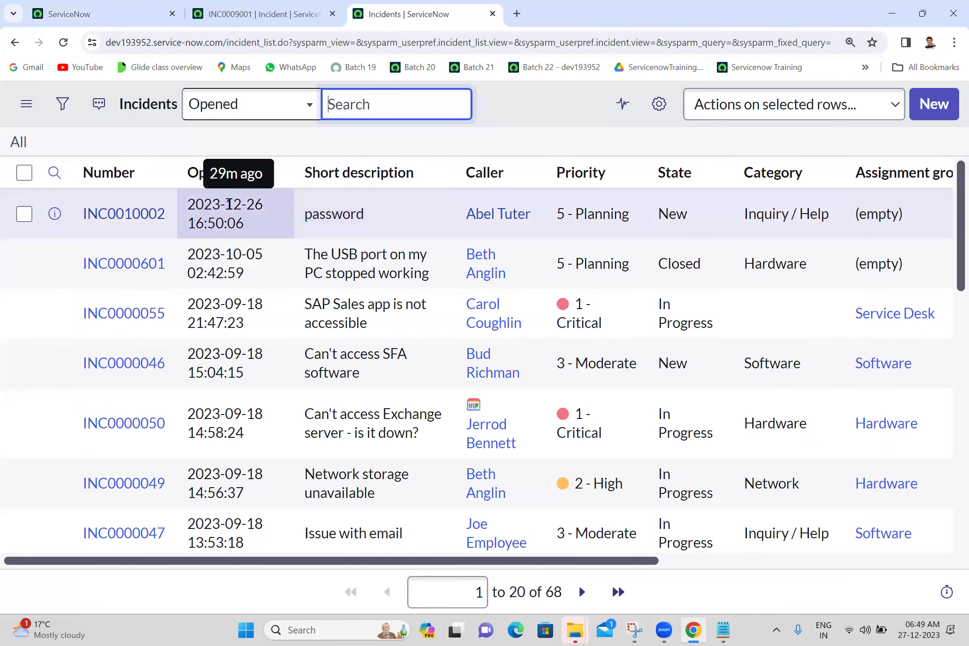
click(257, 144)
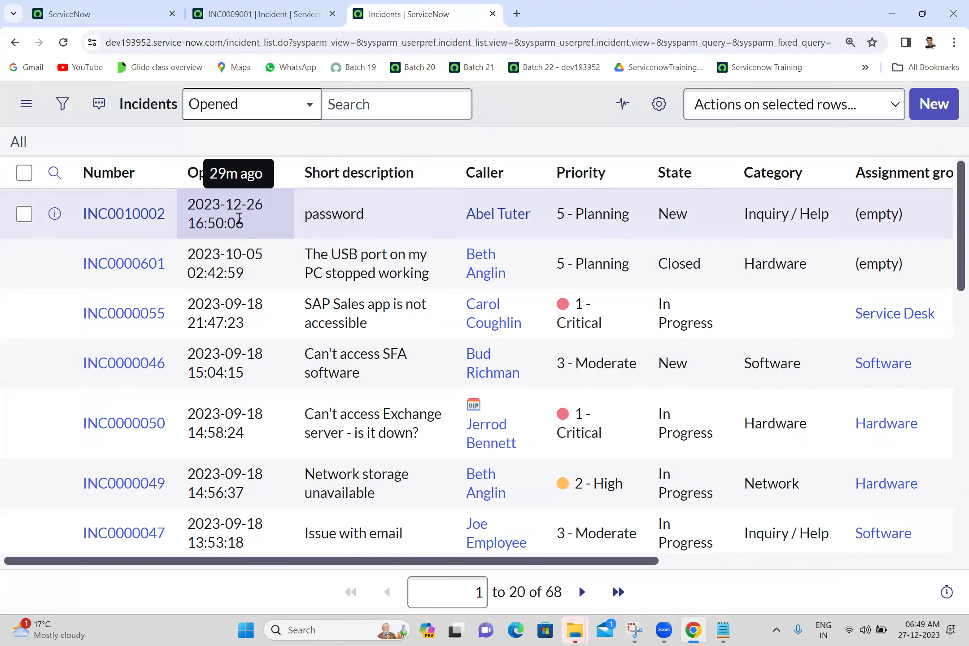
Set the Date and time format preference to "YYYY-MM-DD 09:00:01 5 min ago" and return to the INC0009001 form.
click(78, 9)
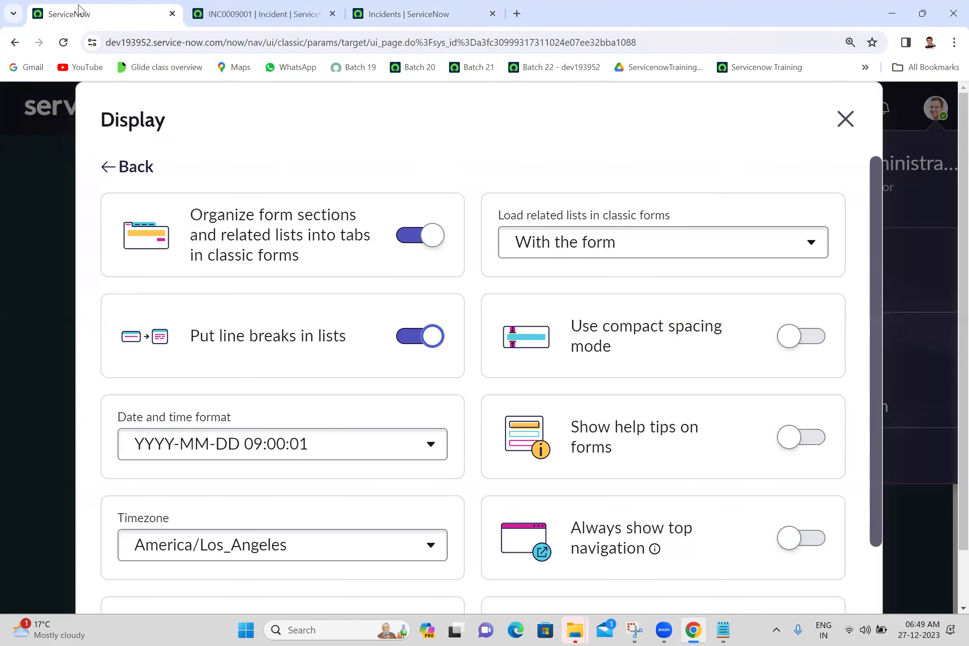
click(282, 445)
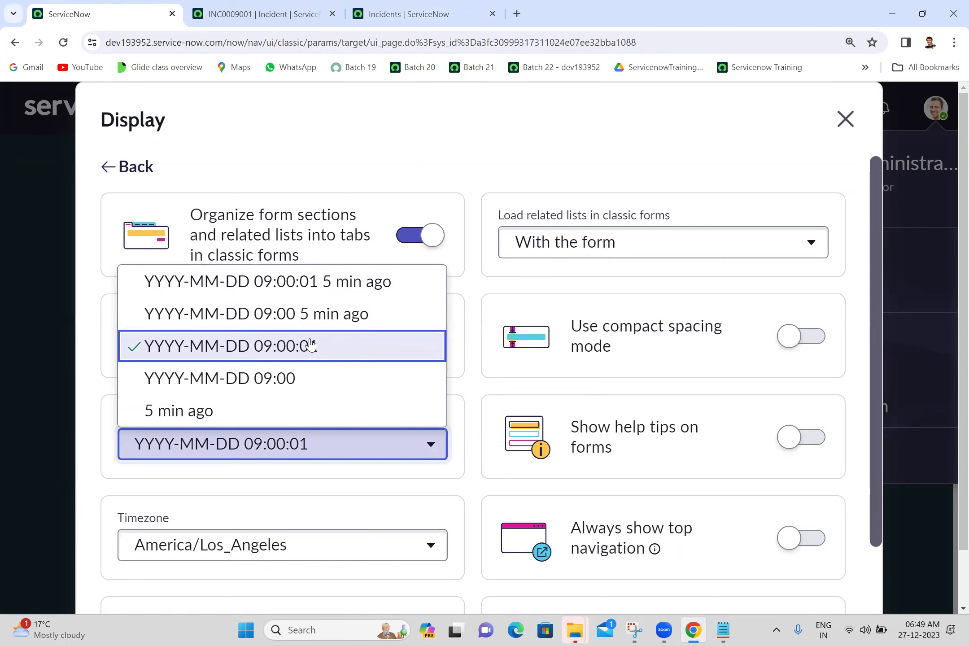
click(329, 287)
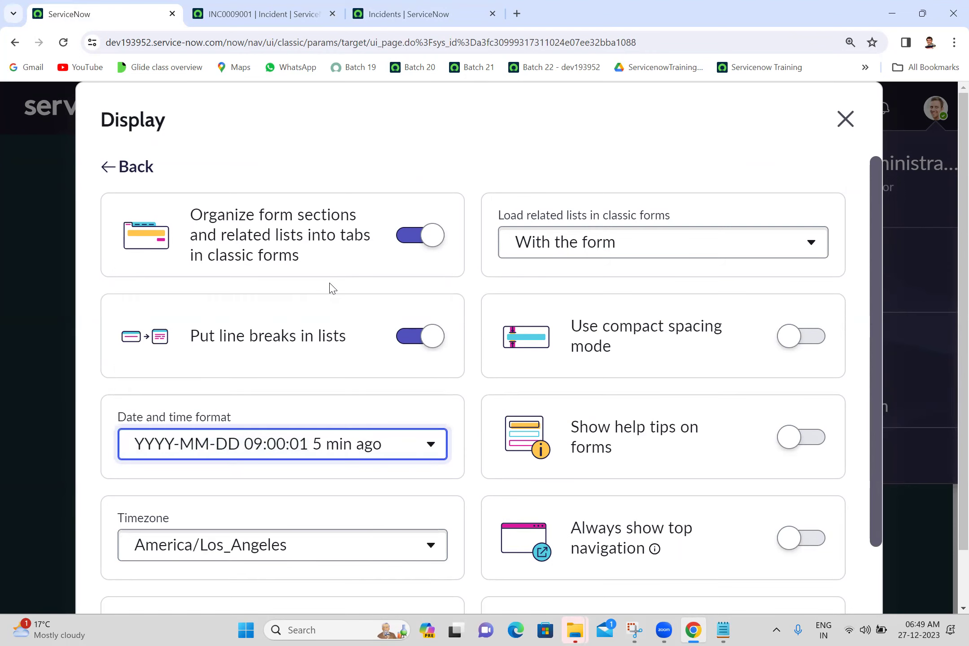
click(265, 14)
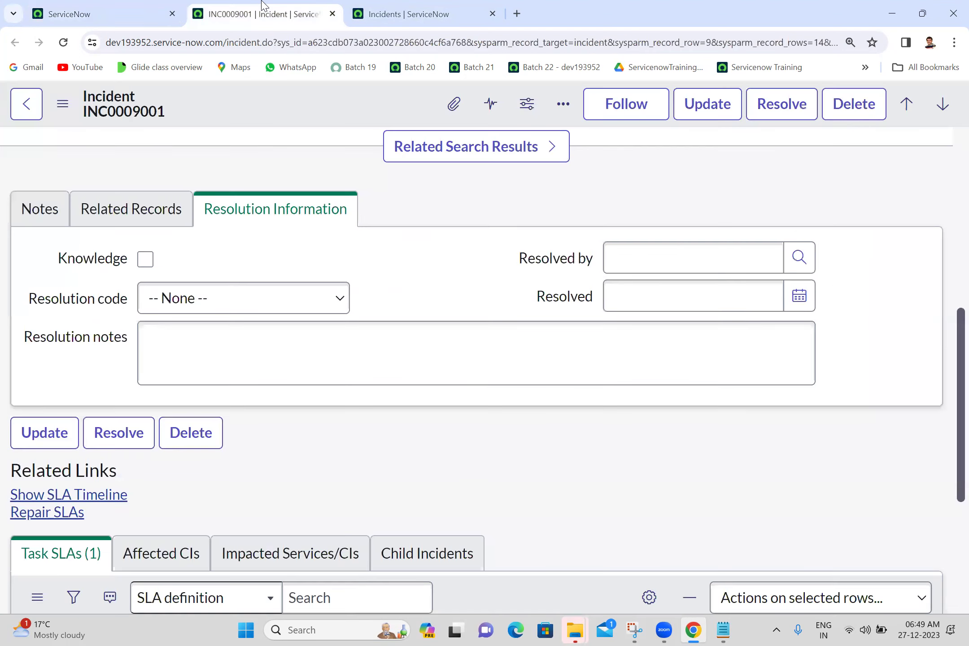
Reload the Incidents list to check its Opened values, and set the Date and time format preference to YYYY-MM-DD 09:00:01.
click(373, 13)
click(62, 44)
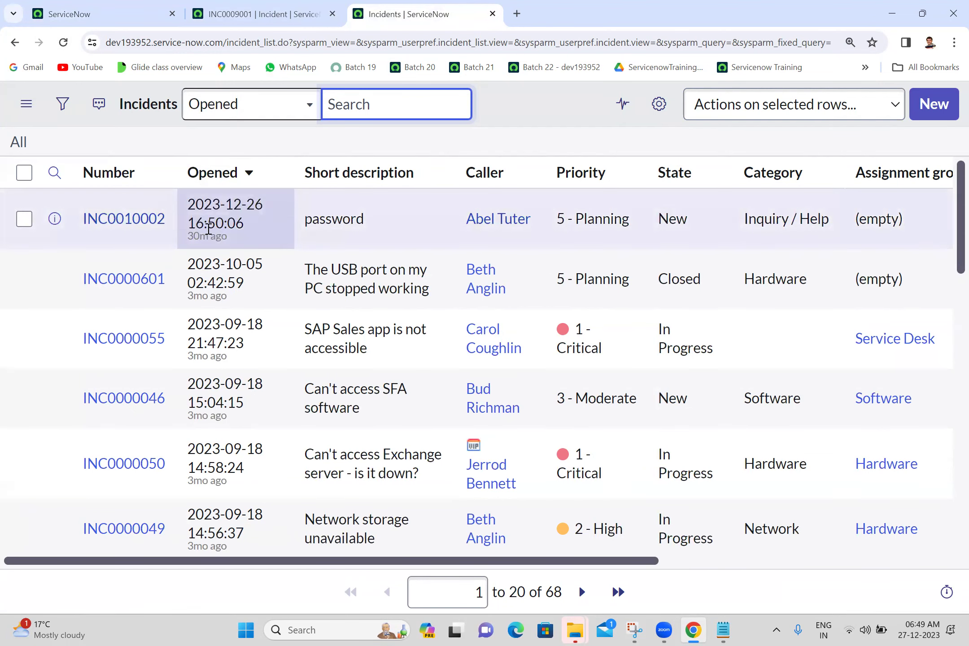
click(143, 15)
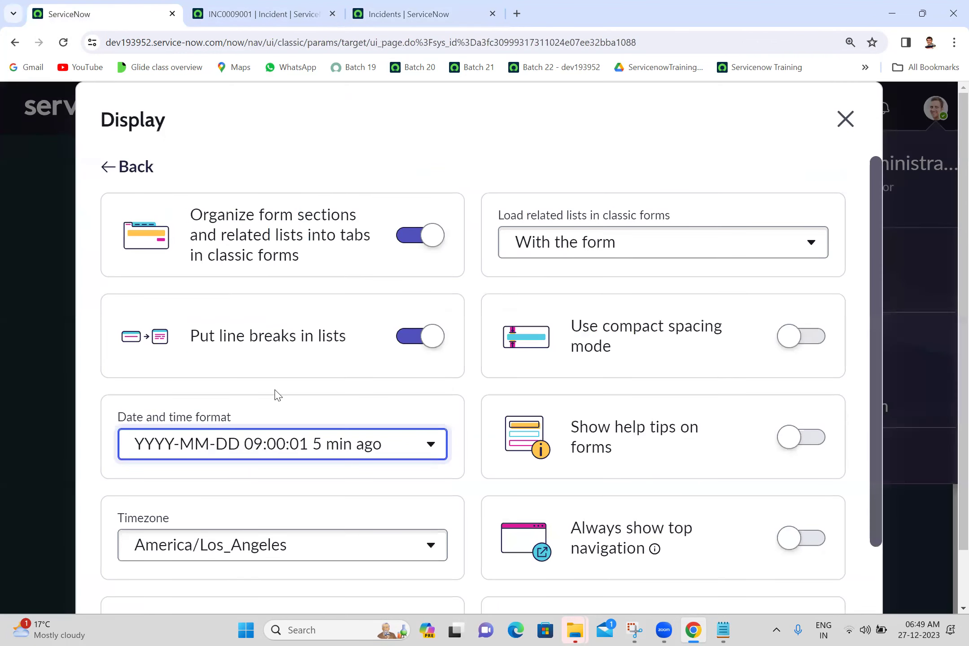
click(253, 444)
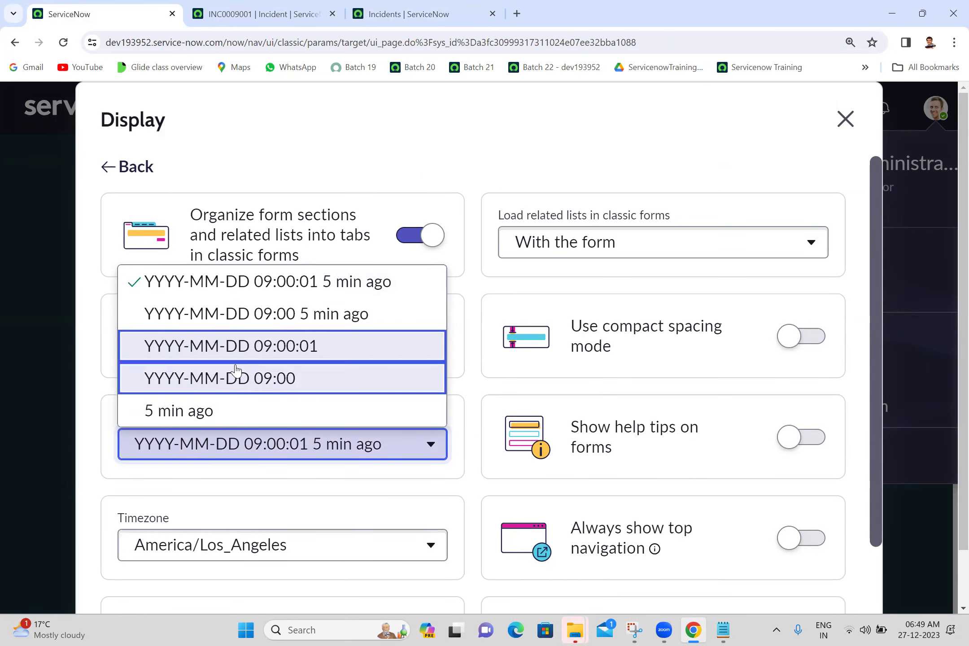
click(260, 353)
click(91, 403)
Look through the available Timezone options in the Display preferences and close the list without changing the selection.
click(302, 546)
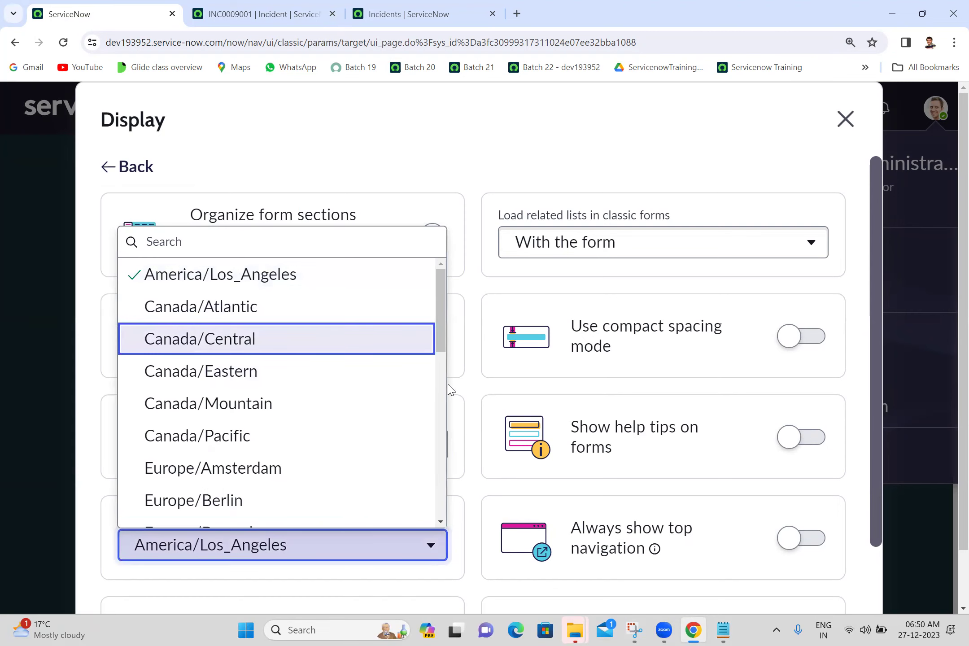
scroll(442, 390, down, 10)
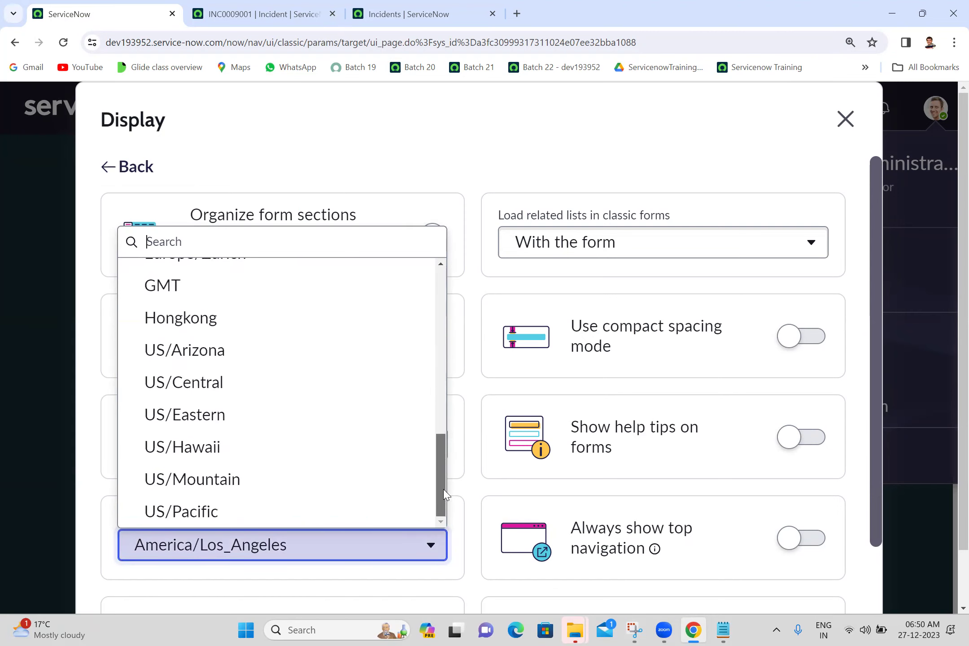
scroll(442, 482, up, 5)
scroll(444, 483, down, 5)
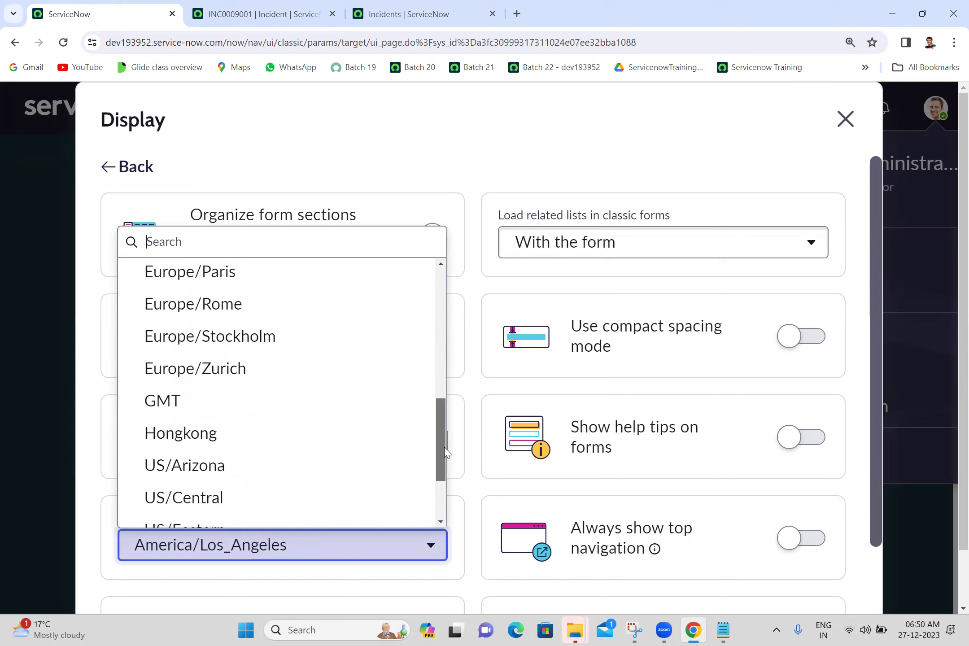
scroll(447, 484, up, 10)
scroll(448, 493, down, 5)
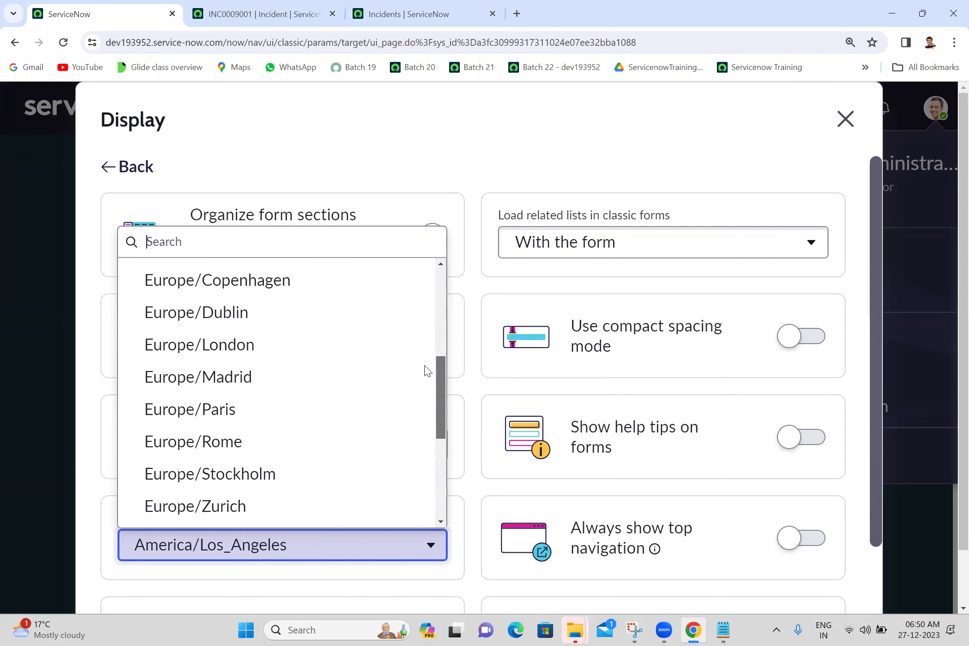
scroll(442, 281, up, 5)
scroll(442, 281, down, 10)
scroll(422, 311, up, 10)
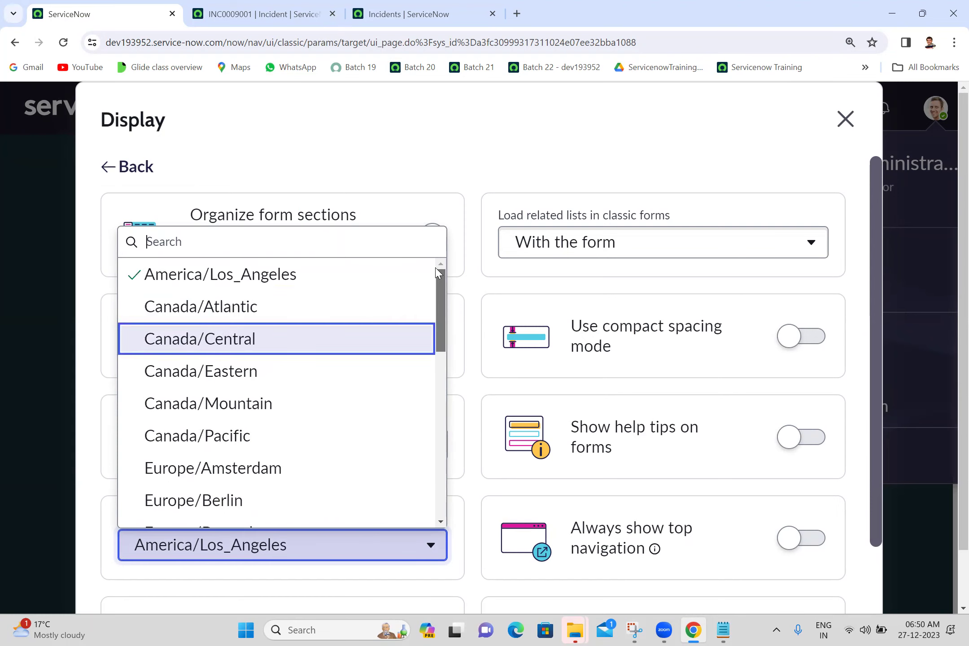
scroll(314, 269, down, 5)
scroll(439, 266, up, 5)
click(474, 155)
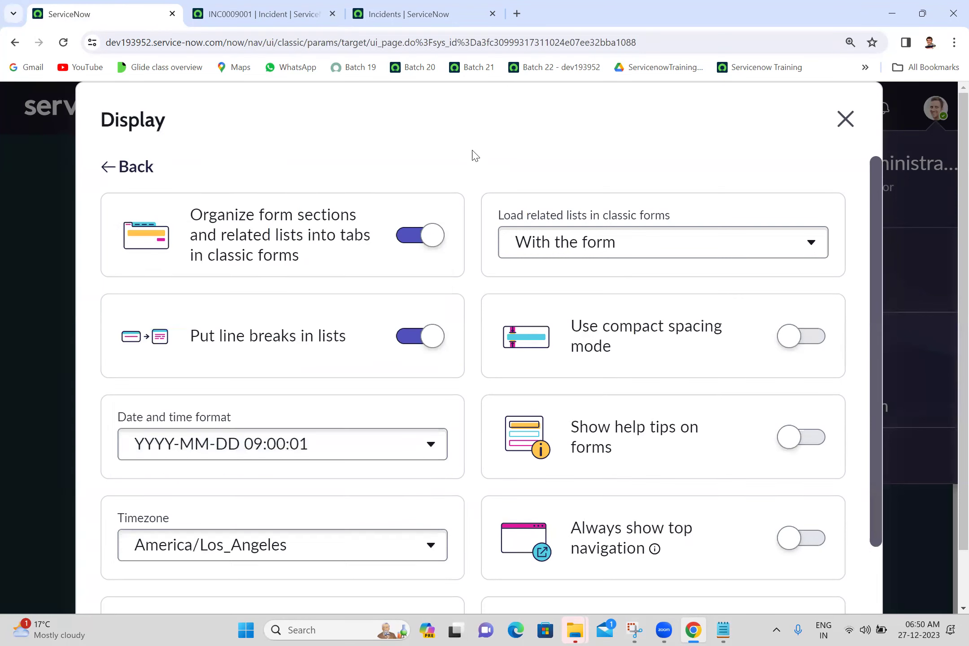
Search the Timezone options for "india", clear the search and close the list without choosing another timezone.
click(287, 547)
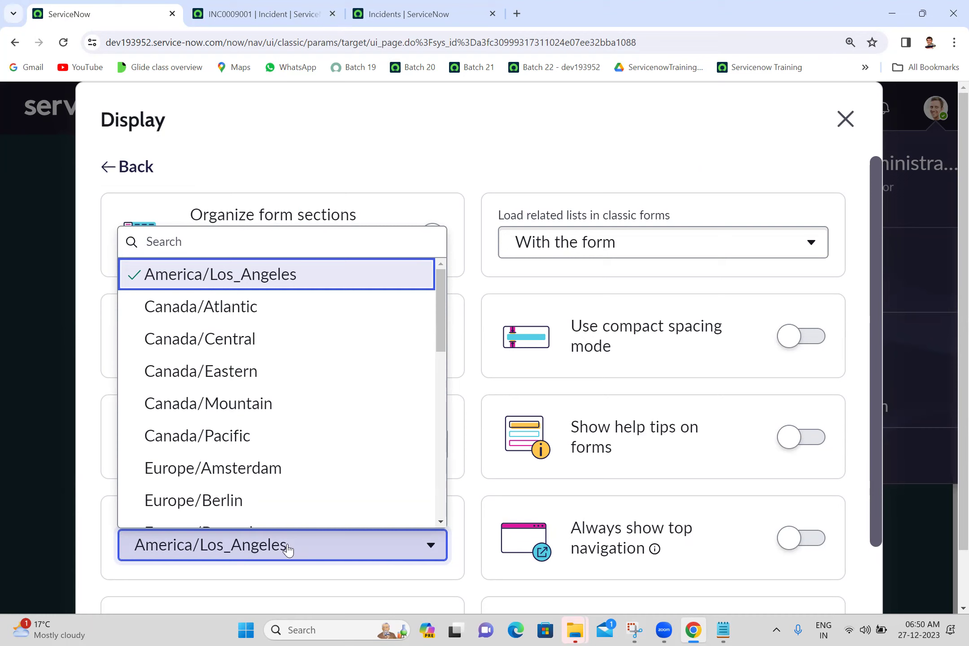
text(is)
text(india)
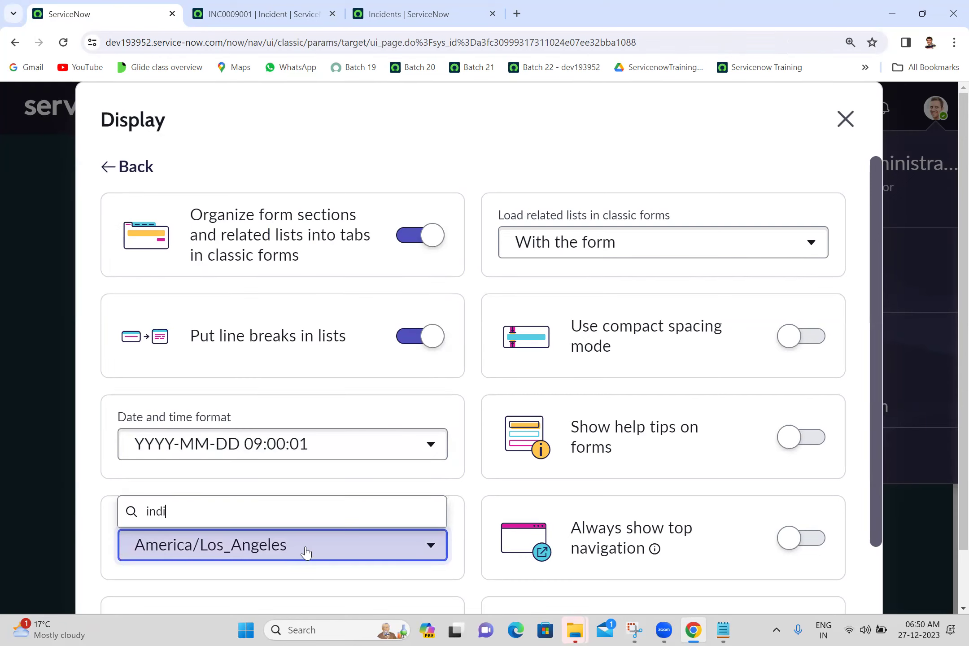
key(BackSpace)
key(Down)
key(Down)
key(Down)
key(Down)
key(Down)
key(Down)
key(Down)
key(Down)
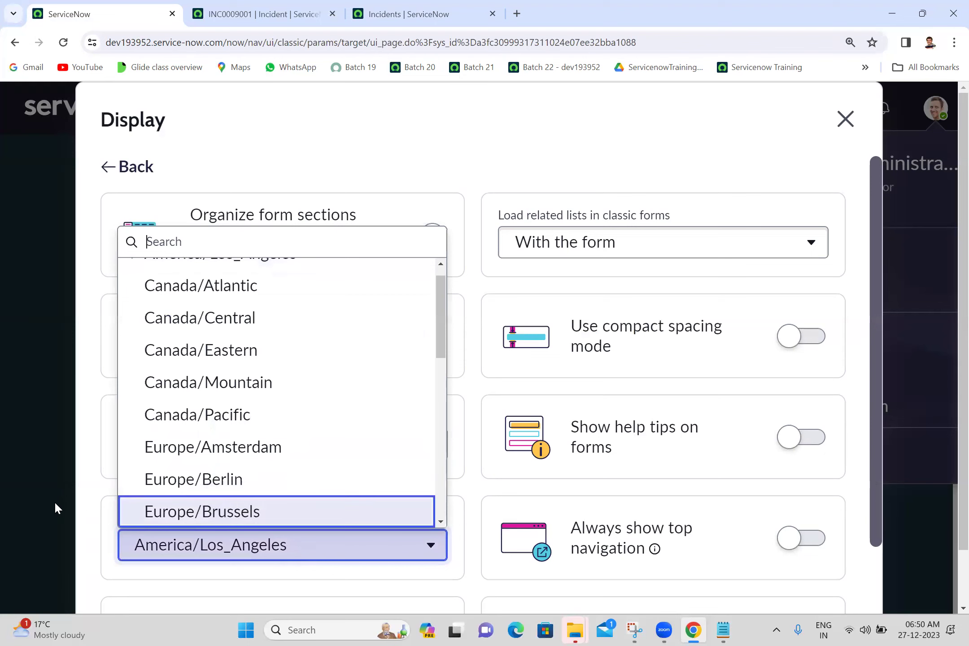
click(81, 507)
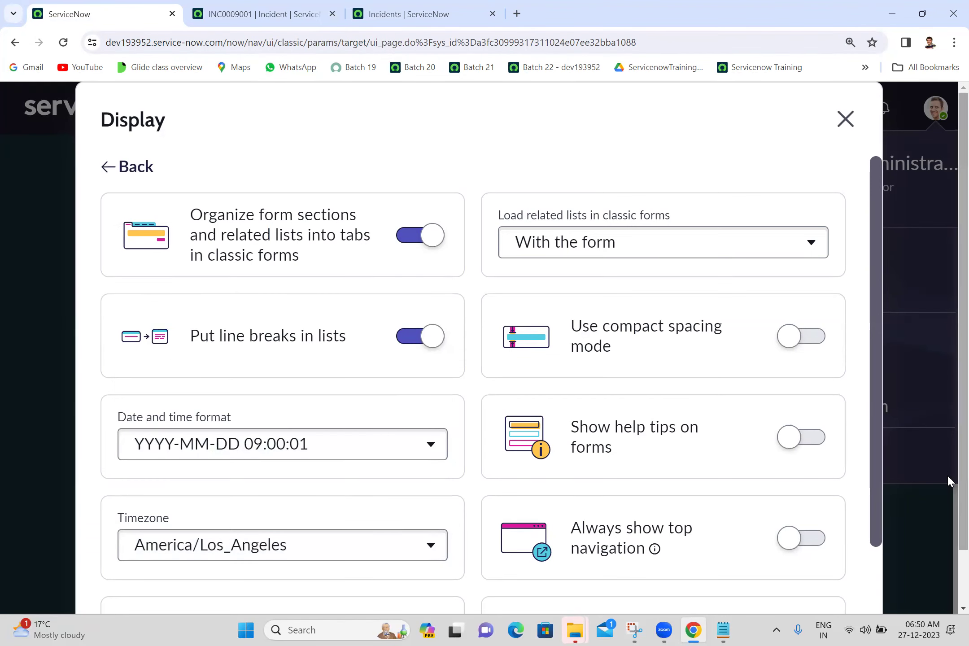
Look at the start page options in the Display preferences and close the preferences to view the home page.
scroll(877, 610, down, 2)
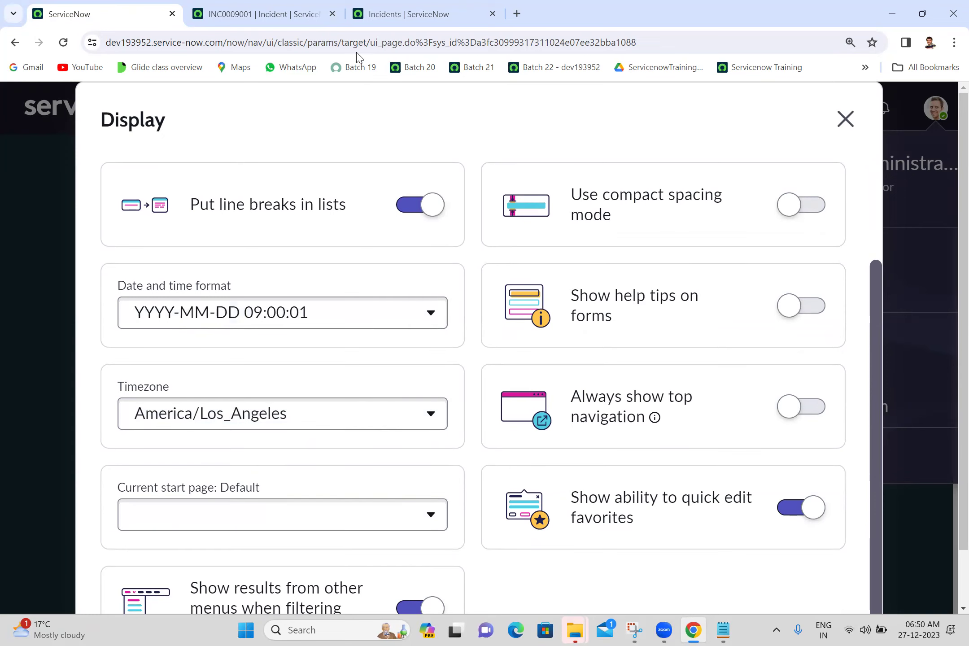
click(300, 525)
click(299, 525)
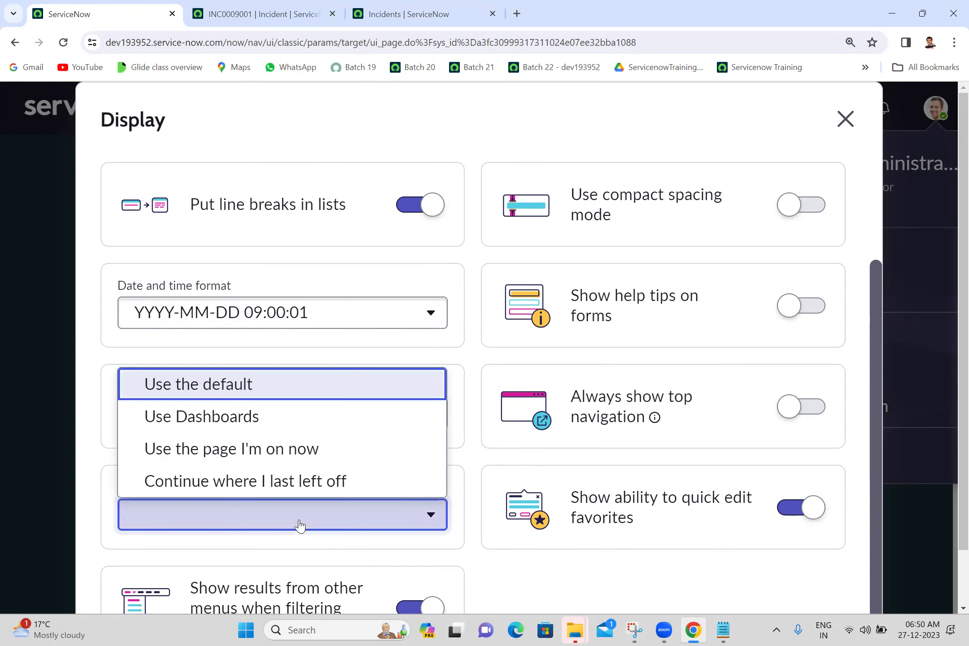
click(300, 524)
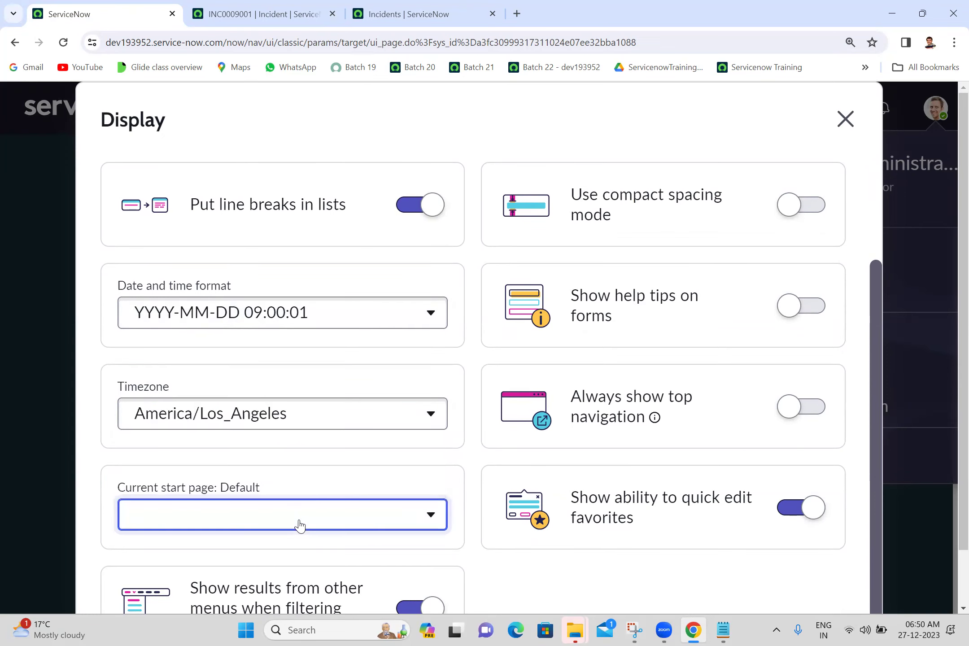
click(845, 119)
click(330, 317)
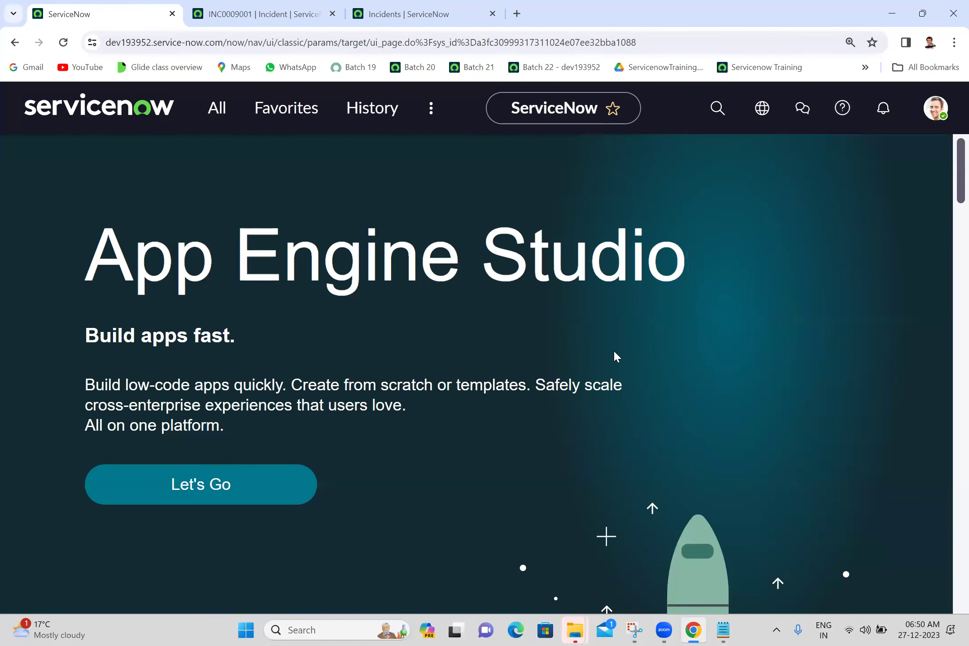
Set the start page to "Use Dashboards" in the Display preferences and close the preferences.
click(935, 108)
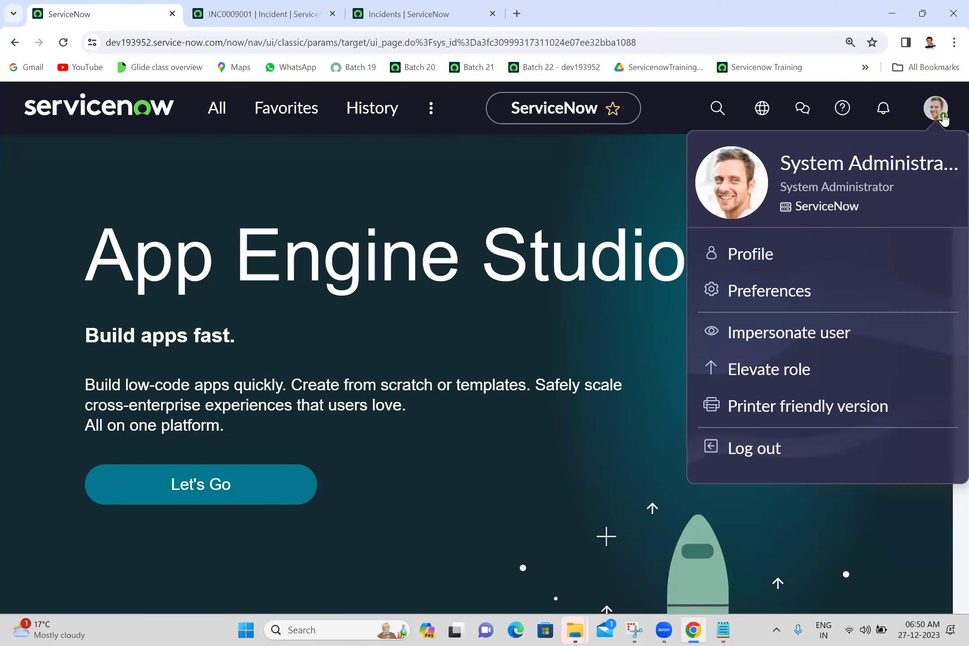
click(774, 292)
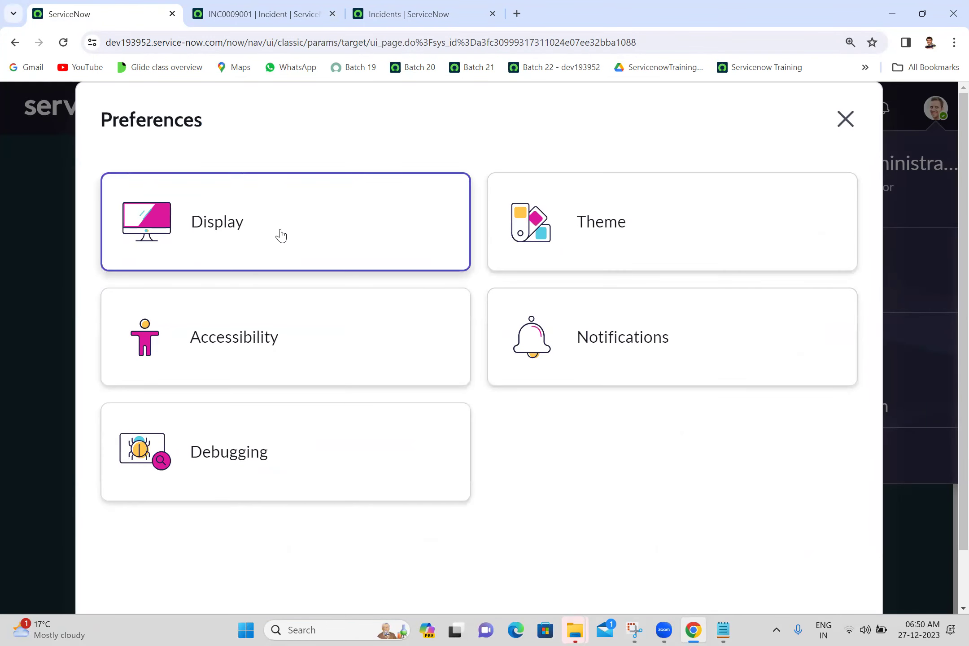
click(281, 235)
scroll(876, 564, down, 3)
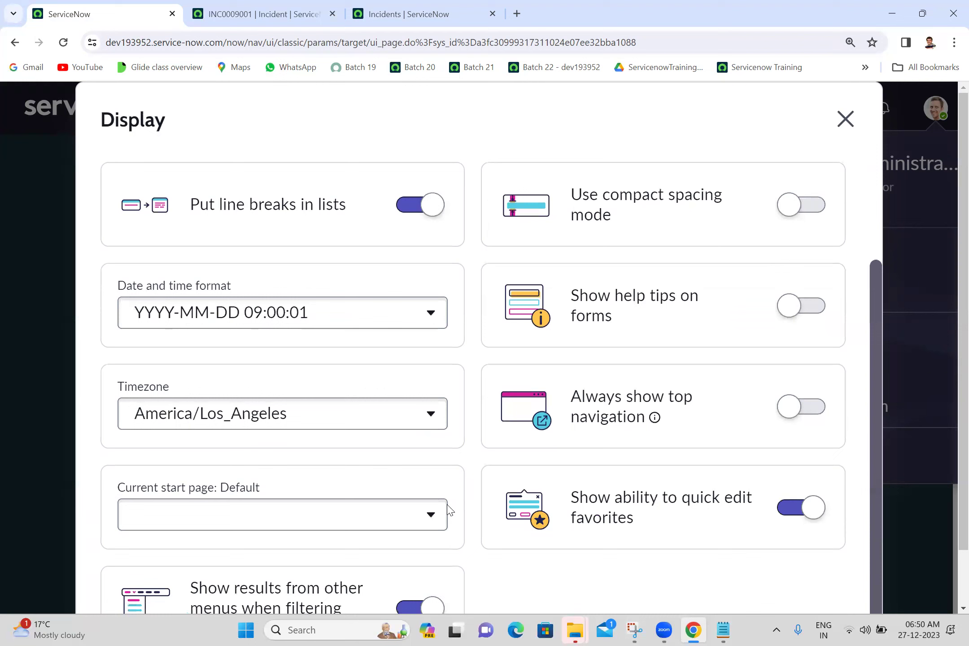
click(305, 519)
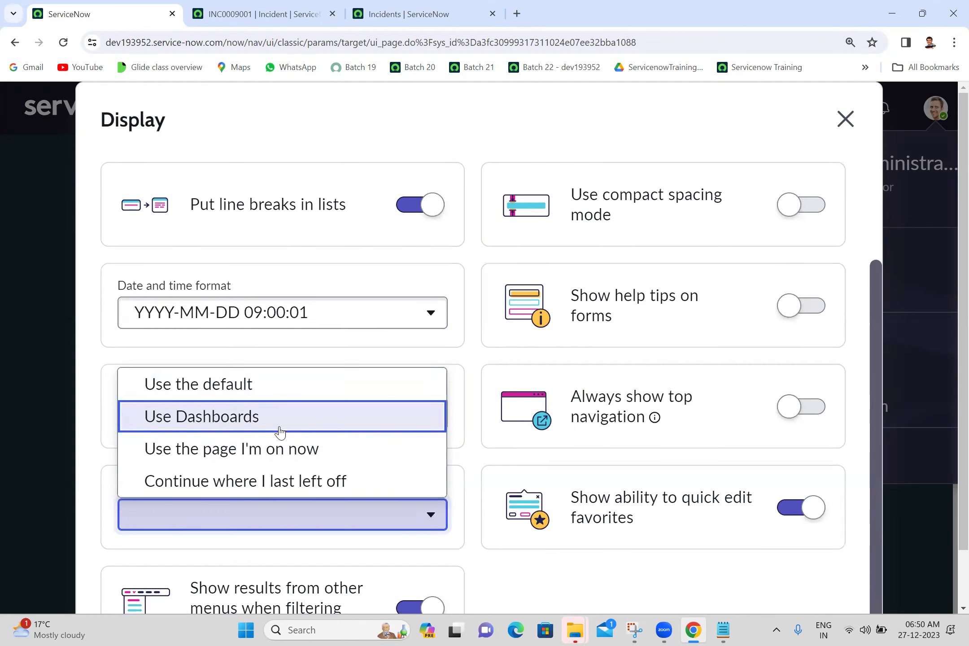
click(279, 431)
click(837, 119)
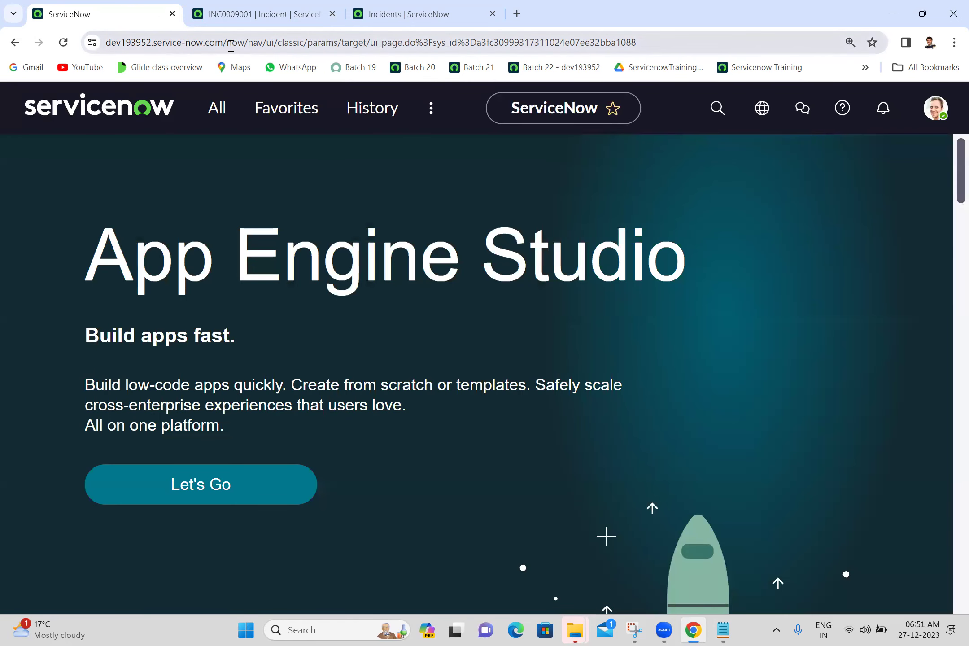
Strip the page path from the dev193952.service-now.com address and load the instance's start page.
click(683, 42)
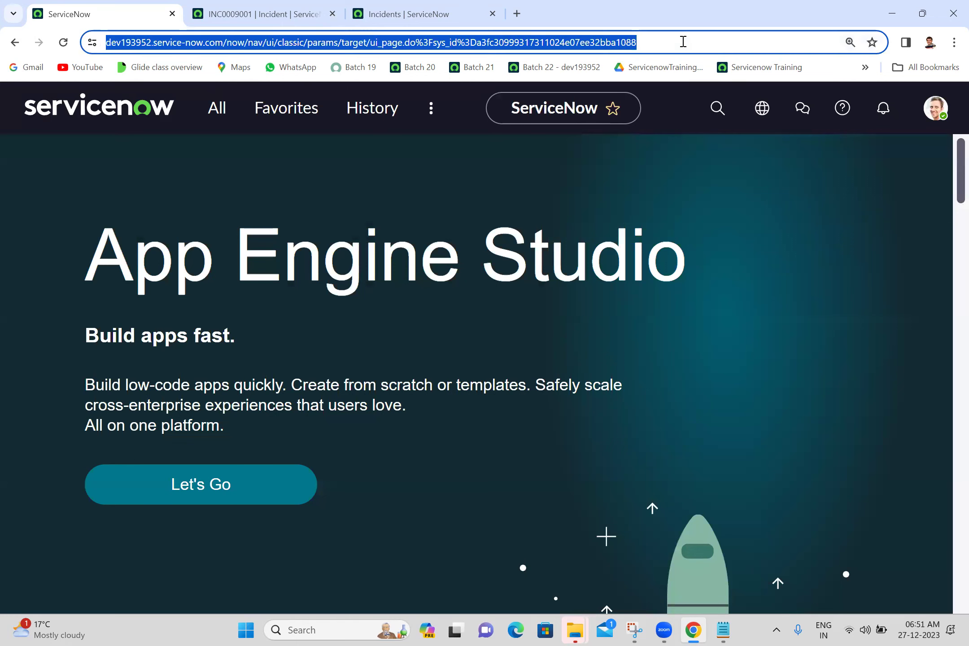
click(682, 41)
key(BackSpace)
key(BackSpace)
key(BackSpace)
key(BackSpace)
key(BackSpace)
key(BackSpace)
key(BackSpace)
key(BackSpace)
key(BackSpace)
key(BackSpace)
key(BackSpace)
key(BackSpace)
key(BackSpace)
key(BackSpace)
key(BackSpace)
key(BackSpace)
key(BackSpace)
key(BackSpace)
key(BackSpace)
key(BackSpace)
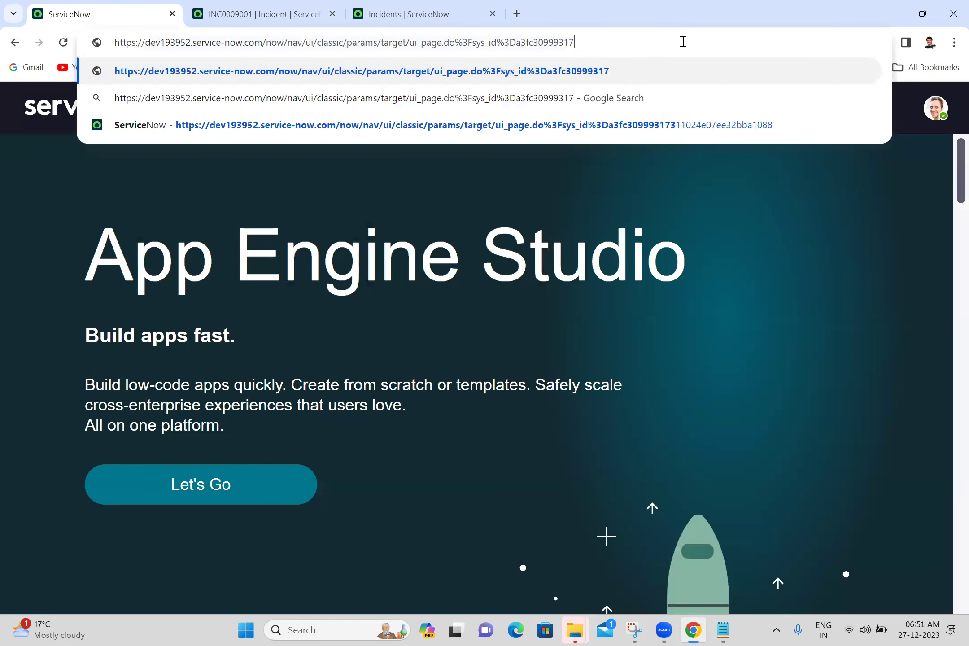
key(BackSpace)
key(BackSpace)
key(BackSpace)
key(BackSpace)
key(BackSpace)
key(BackSpace)
key(BackSpace)
key(BackSpace)
key(BackSpace)
key(BackSpace)
key(BackSpace)
key(BackSpace)
key(BackSpace)
key(BackSpace)
key(BackSpace)
key(BackSpace)
key(BackSpace)
key(BackSpace)
key(BackSpace)
key(BackSpace)
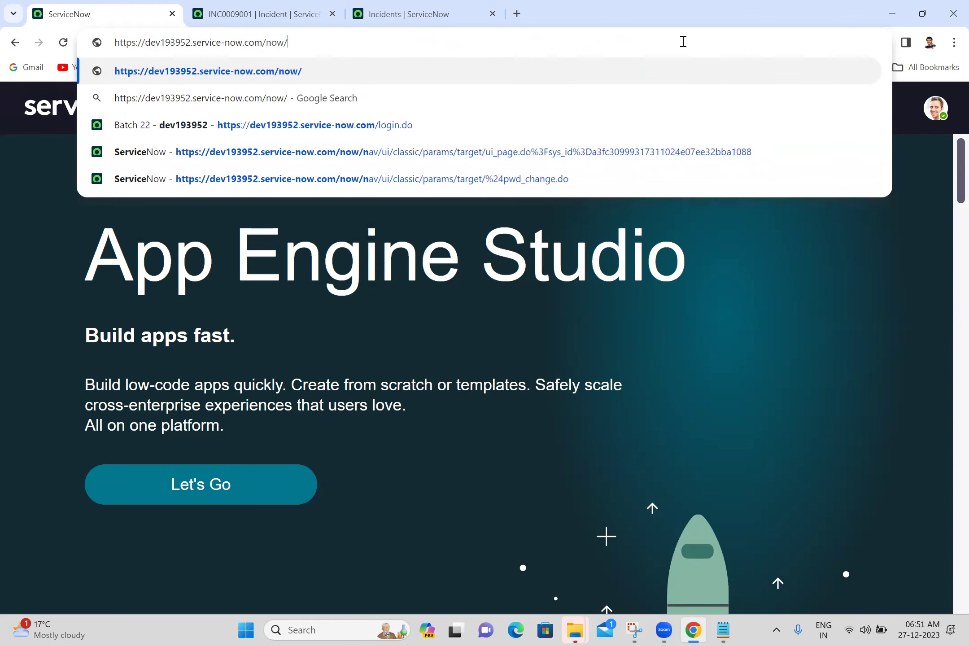
key(Return)
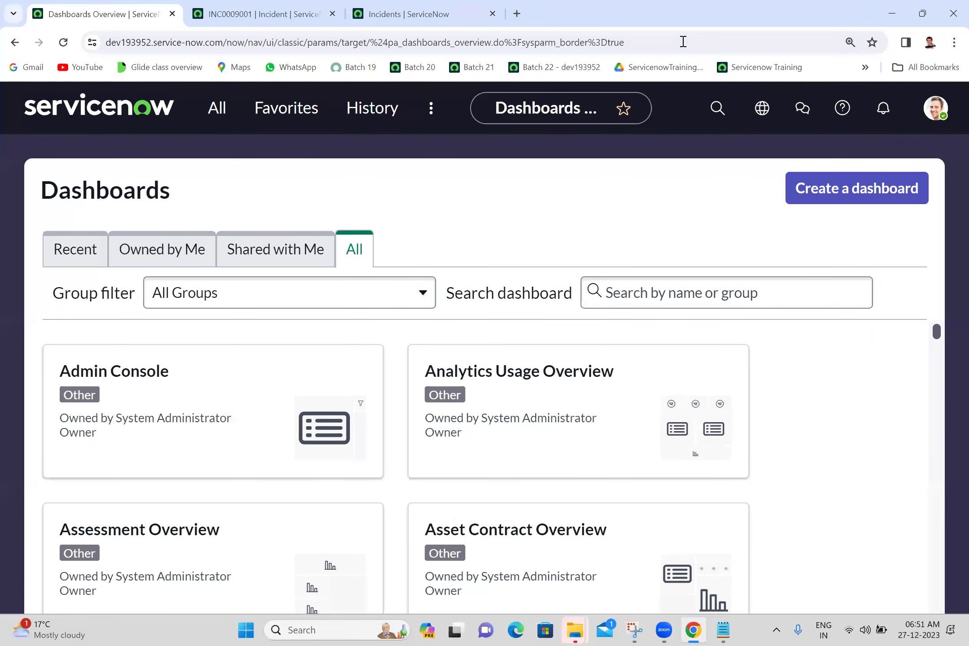
Set the start page to "Use the default" in the Display preferences and view the remaining options.
click(939, 114)
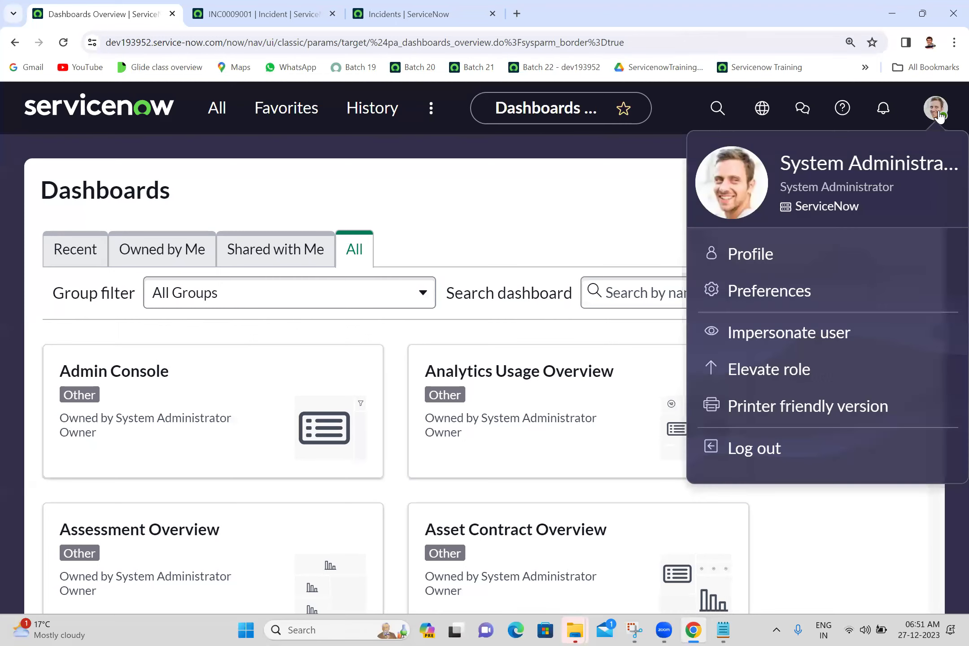
click(771, 304)
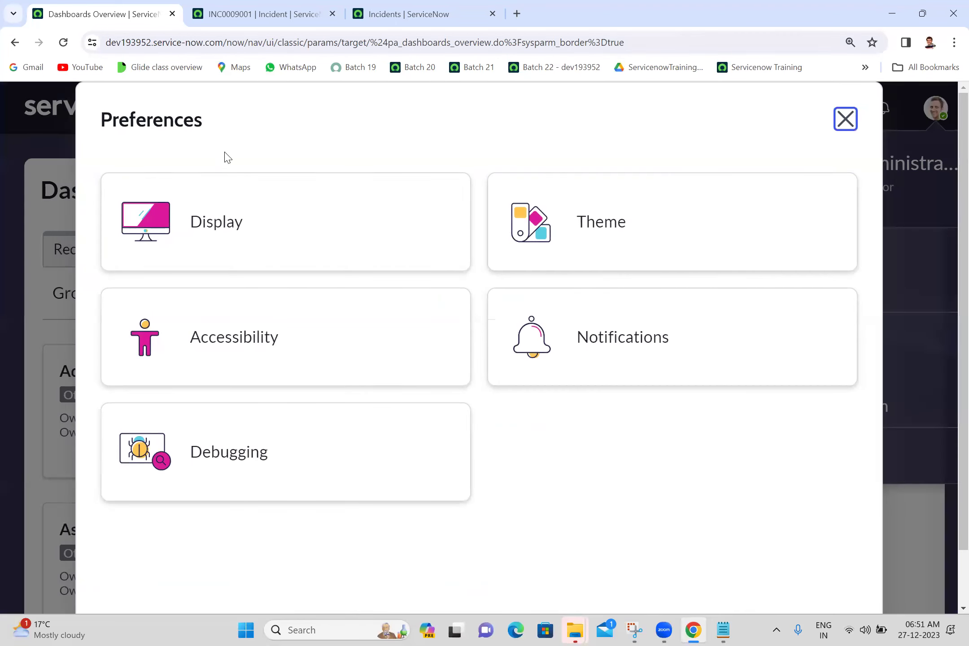
click(221, 232)
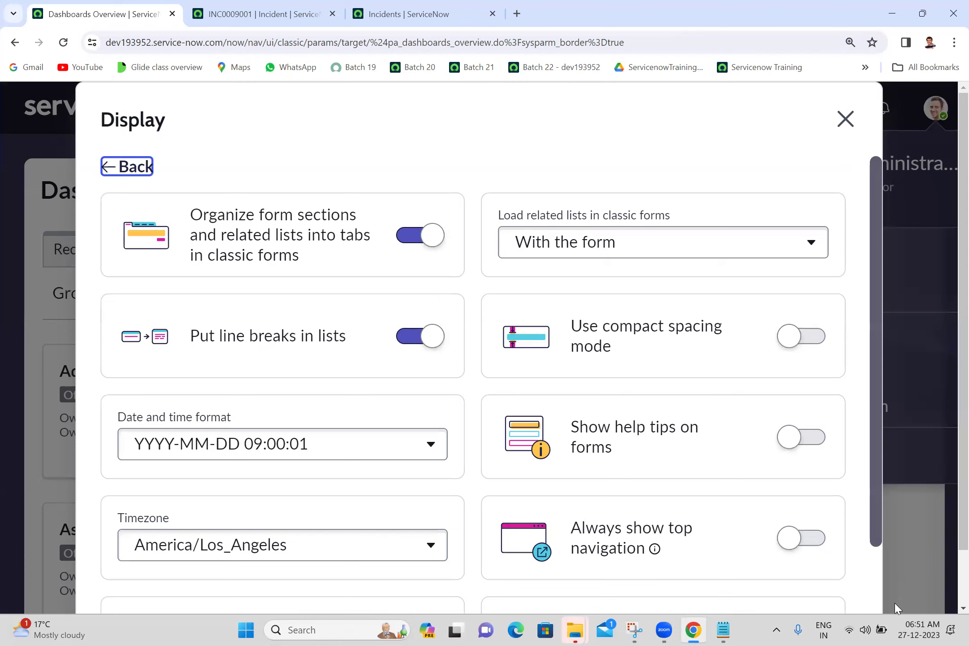
scroll(832, 587, down, 3)
click(328, 521)
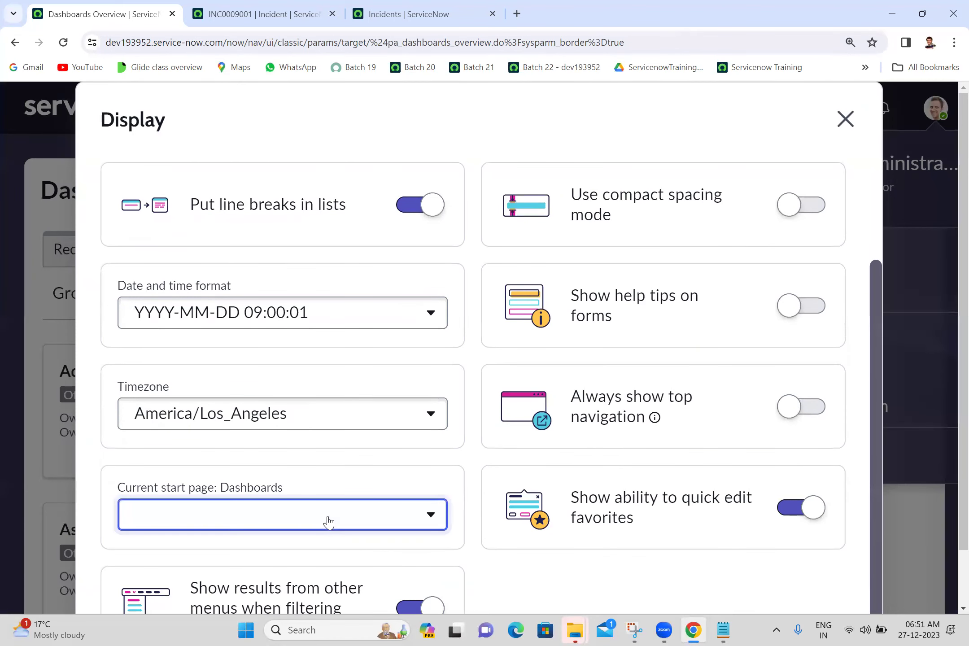
click(207, 386)
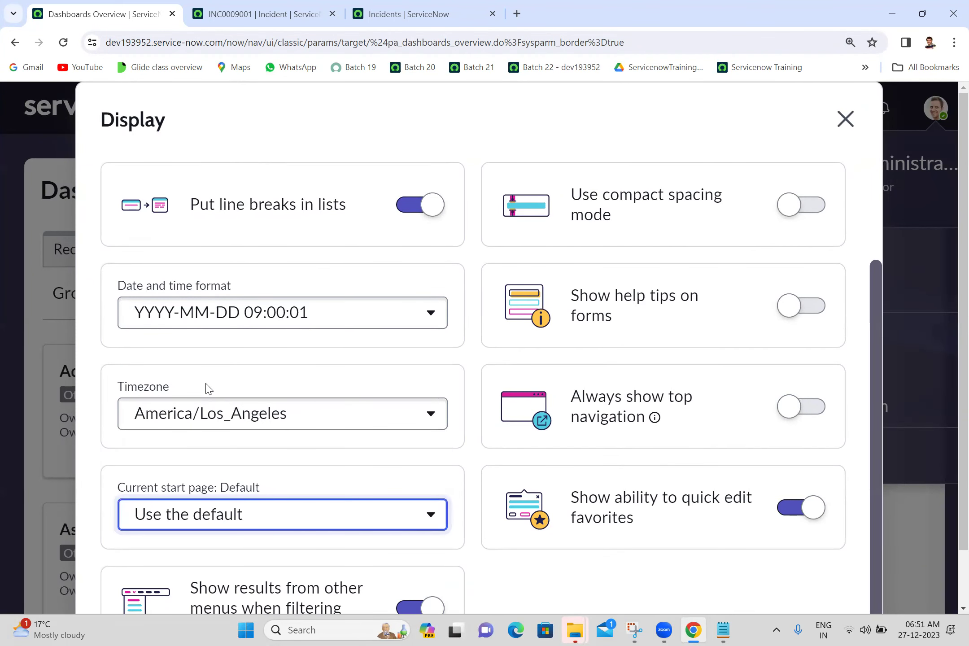
scroll(948, 581, down, 2)
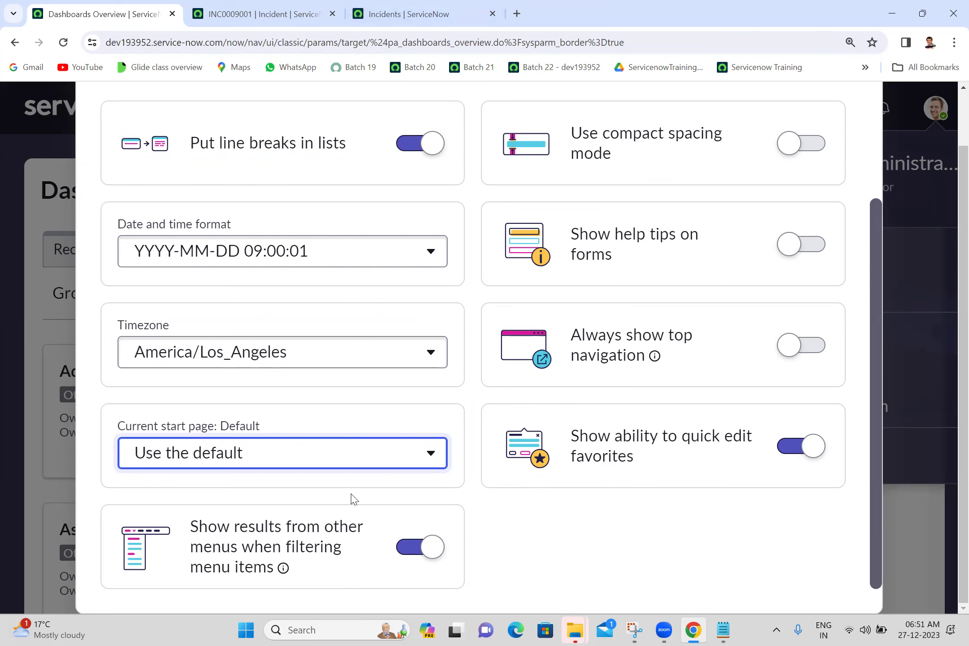
Sort the Incidents list by Number in ascending order and return to the Display preferences.
click(404, 15)
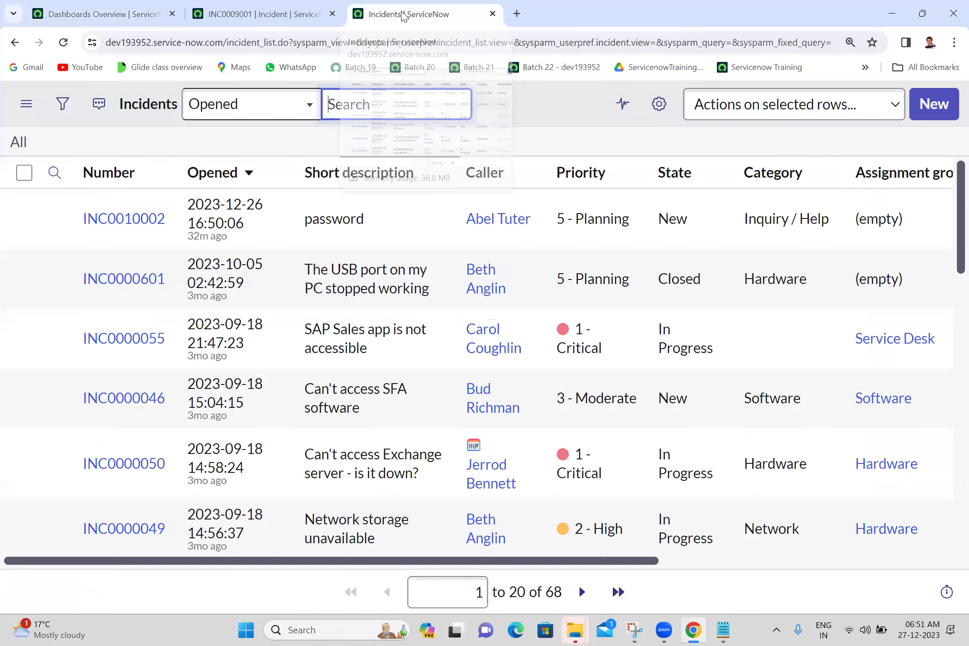
double_click(119, 176)
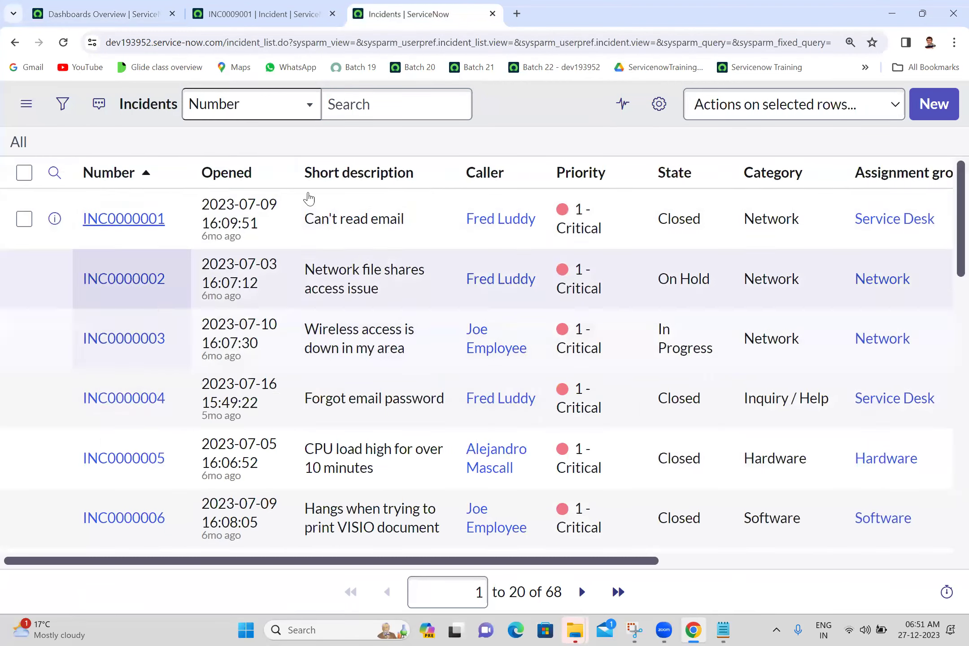
click(135, 13)
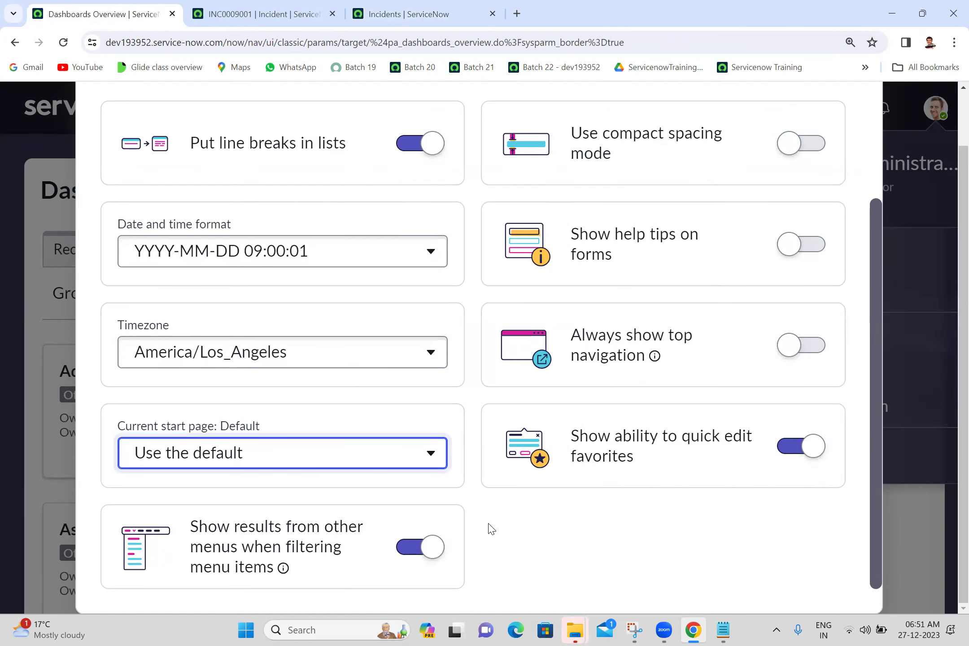
Examine the tabbed related lists at the end of the incident INC0009001 form.
scroll(874, 184, up, 2)
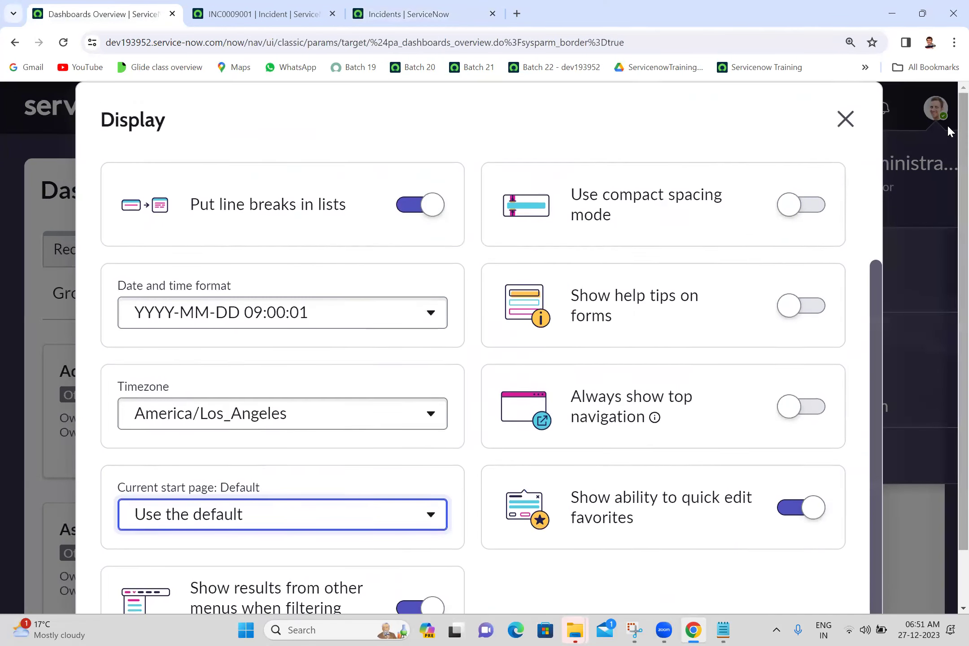
scroll(878, 204, up, 3)
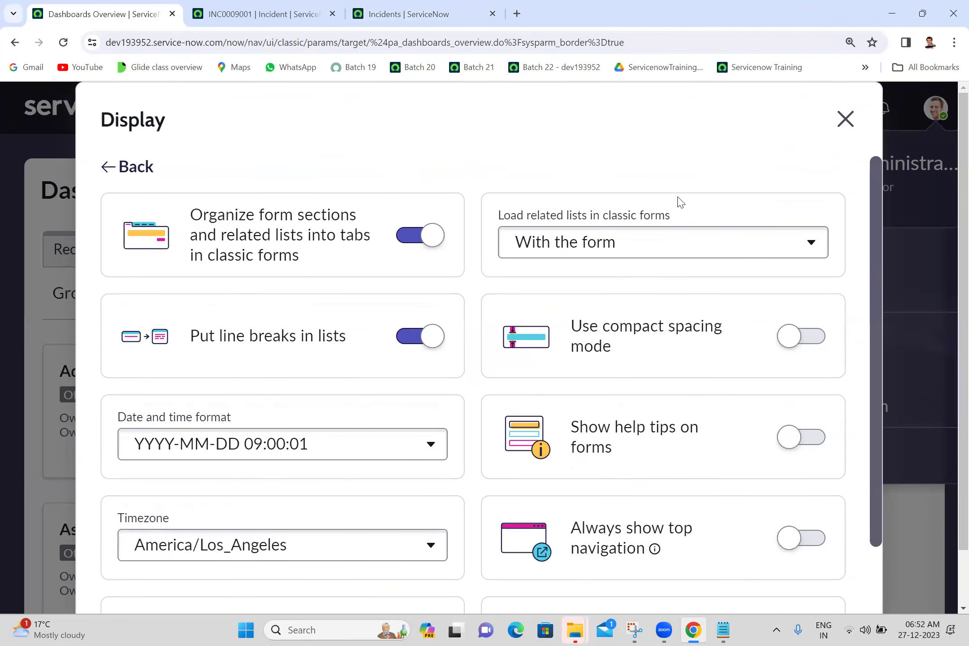
click(254, 19)
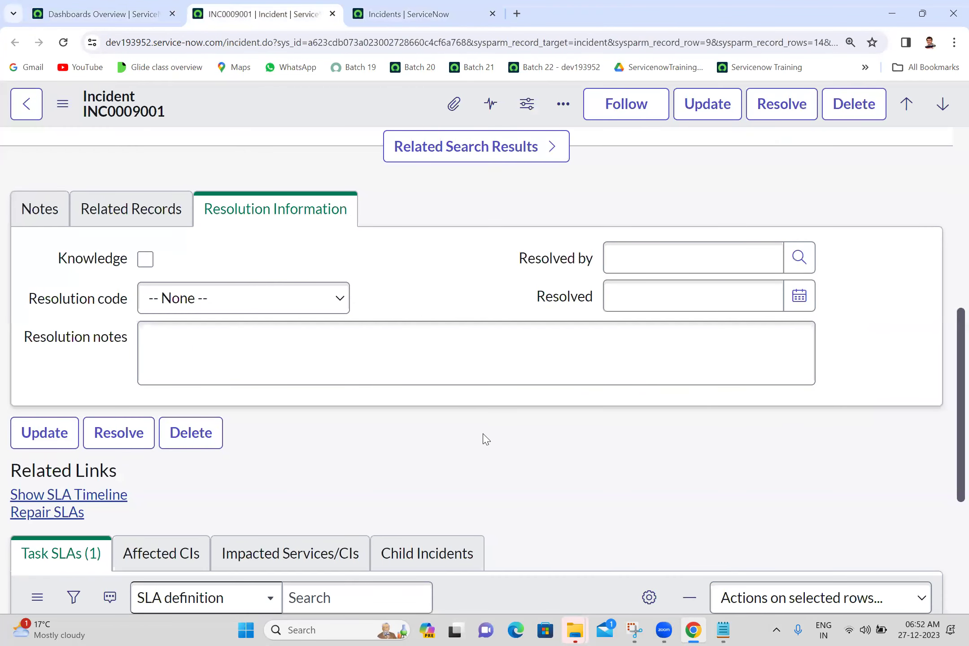
scroll(486, 438, down, 4)
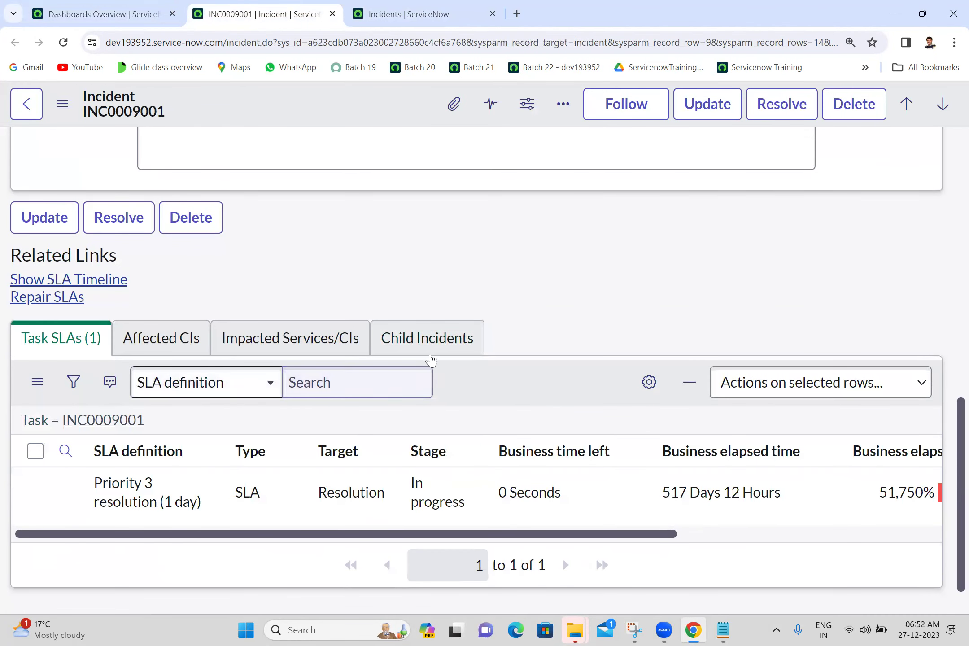
Review the available options for loading related lists in classic forms in the Display preferences.
click(89, 18)
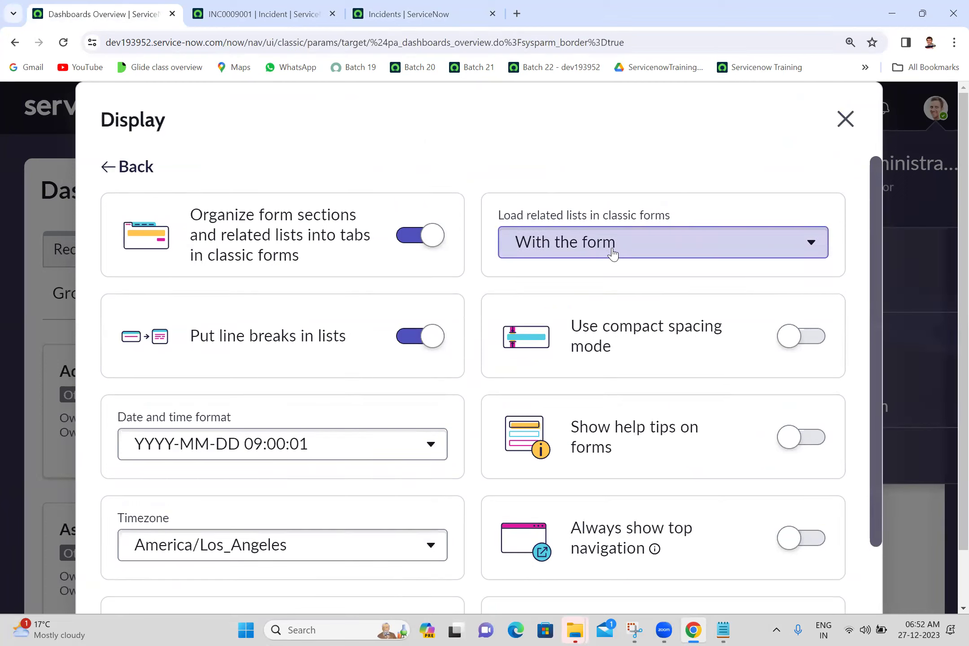
click(575, 252)
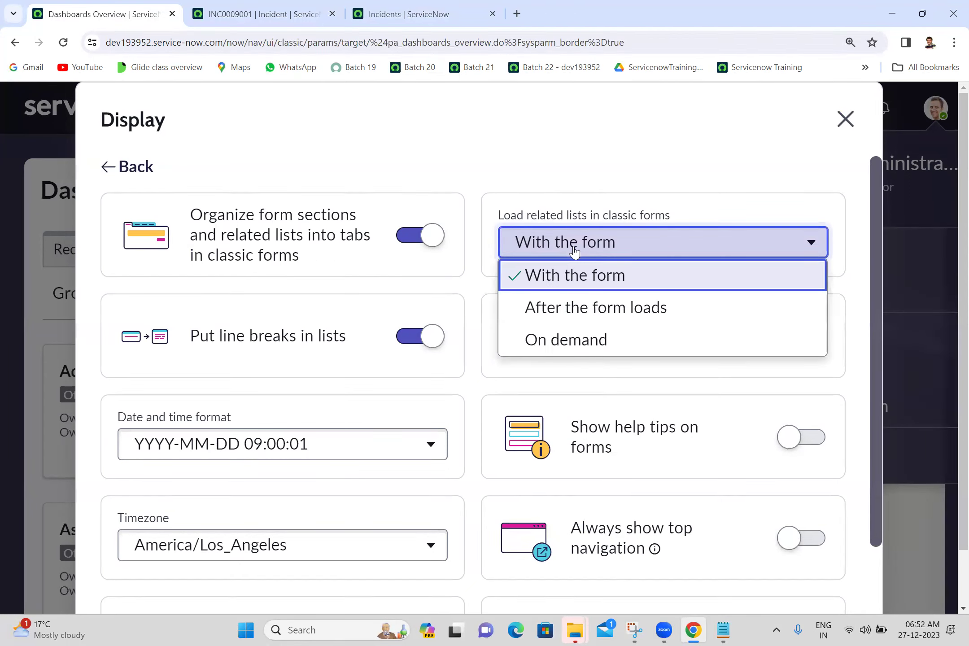
click(574, 252)
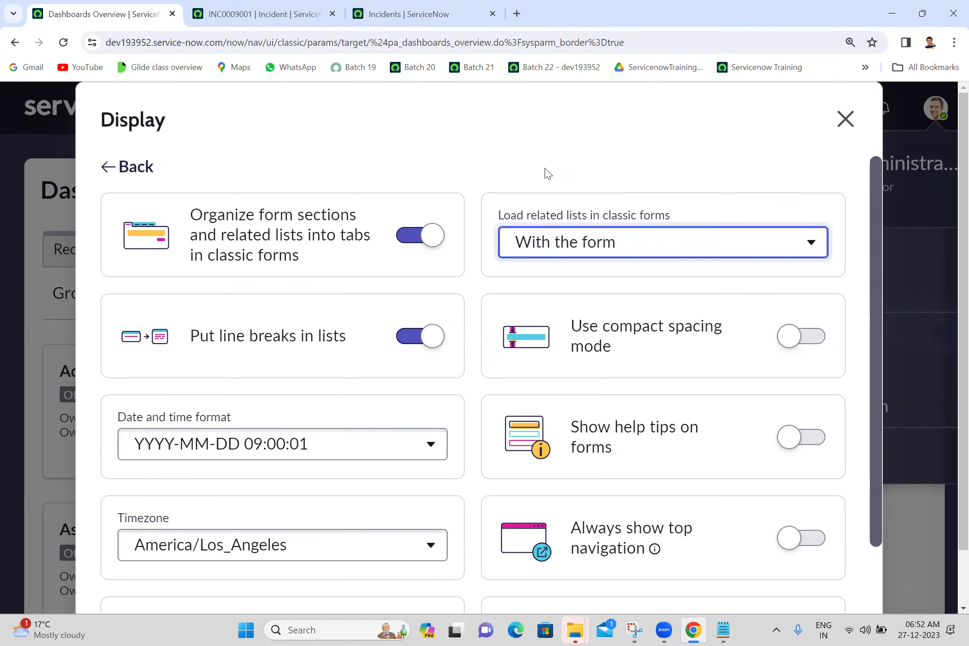
Reload incident INC0009001 and check how its related lists load together with the form.
click(268, 13)
click(66, 40)
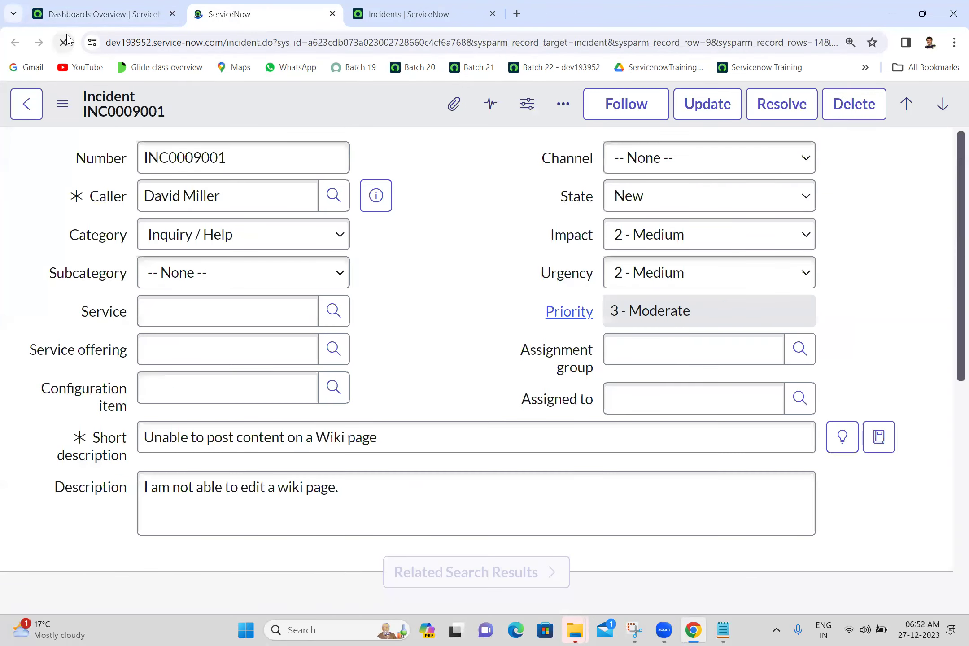
scroll(950, 422, down, 10)
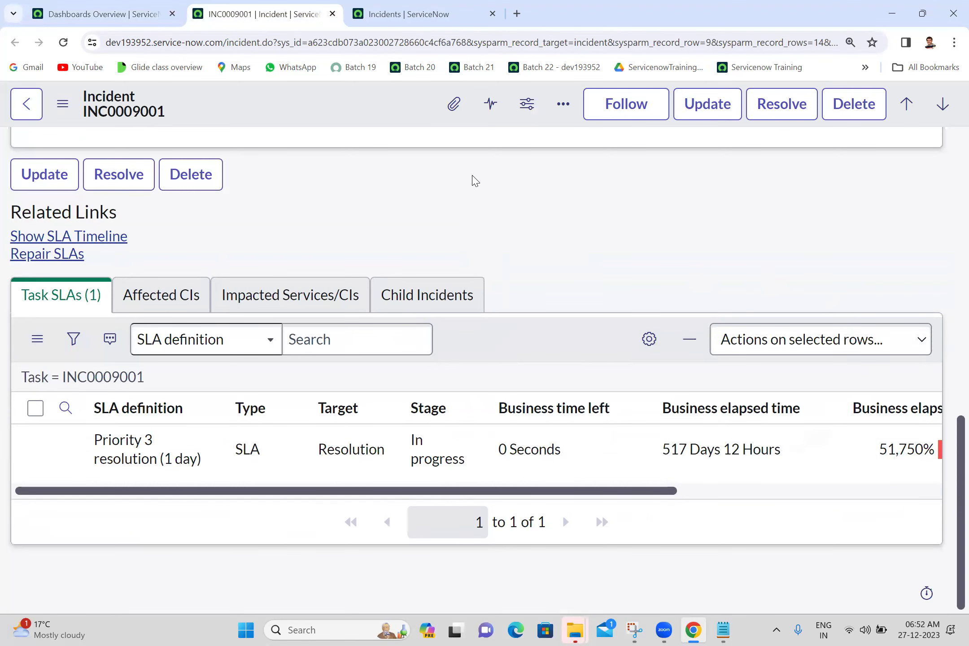
Set related lists in classic forms to load "After the form loads" and close the Display preferences.
click(104, 17)
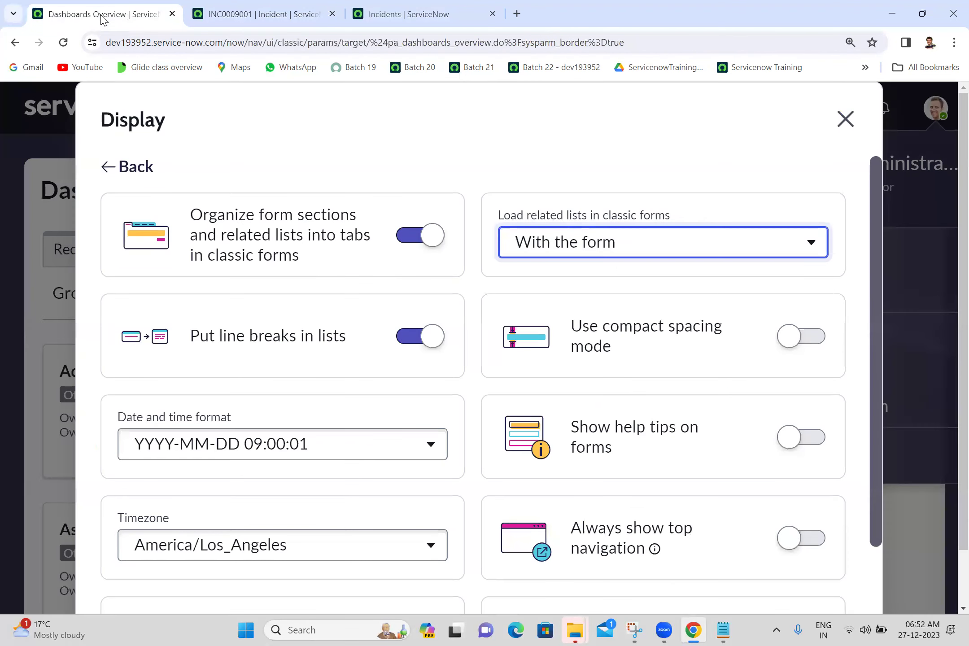
click(603, 251)
click(568, 306)
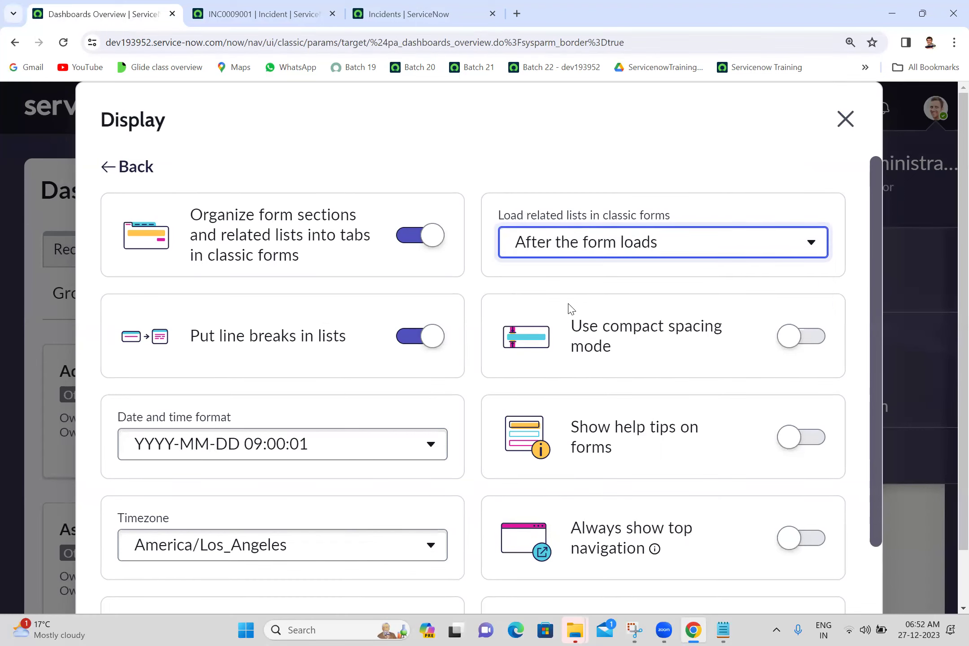
click(846, 119)
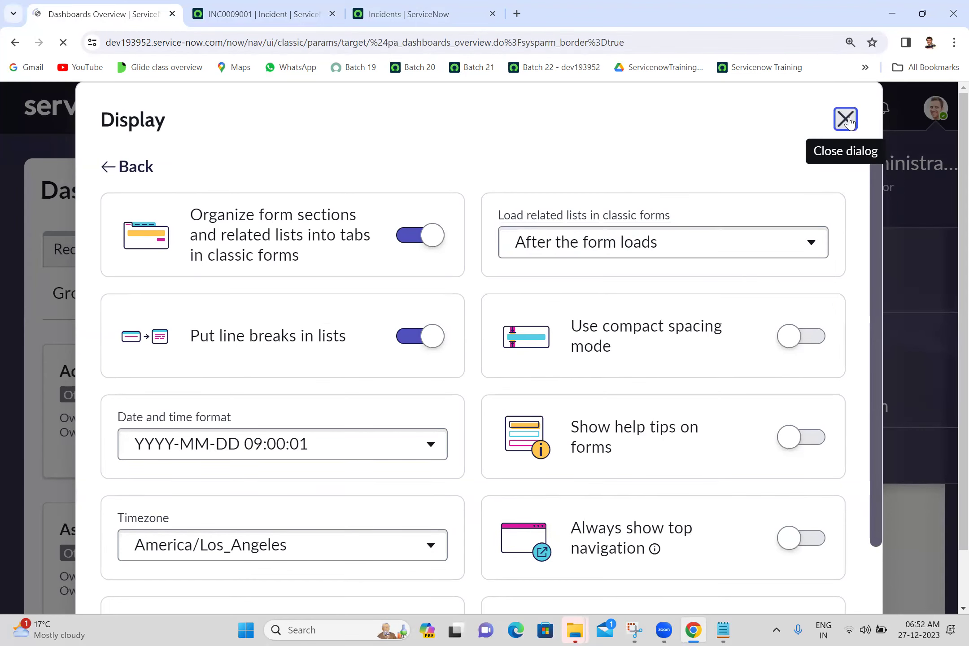
Reload incident INC0009001 and check how its related lists load after the form.
click(296, 5)
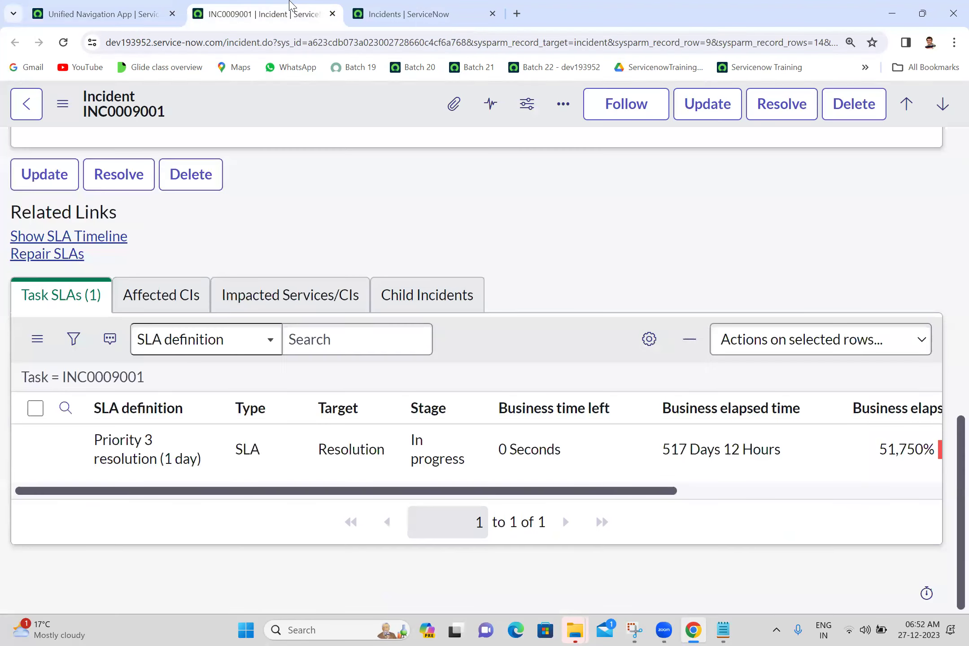
click(64, 43)
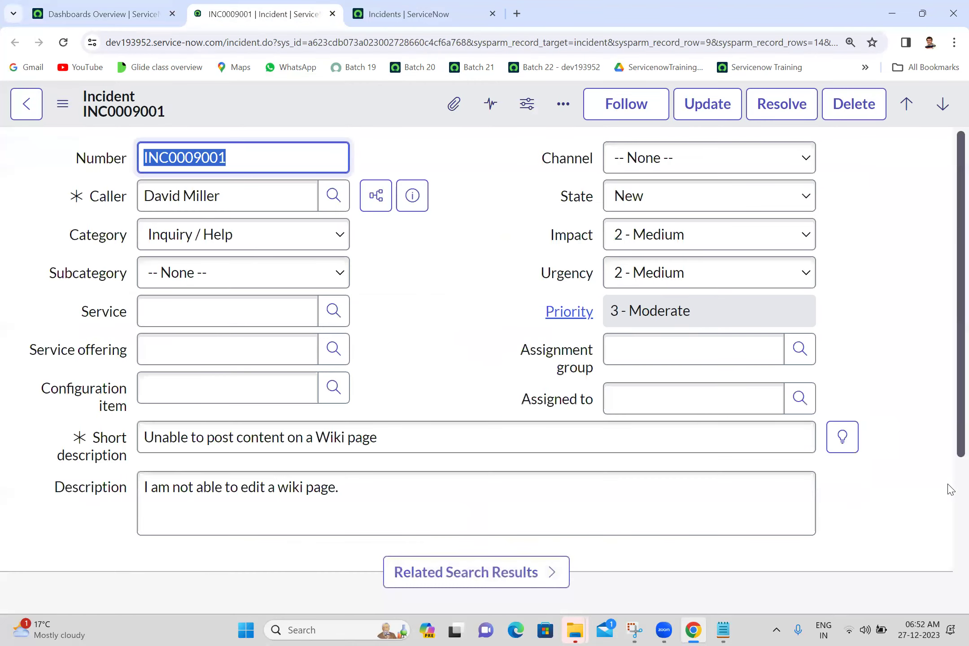
scroll(946, 515, down, 10)
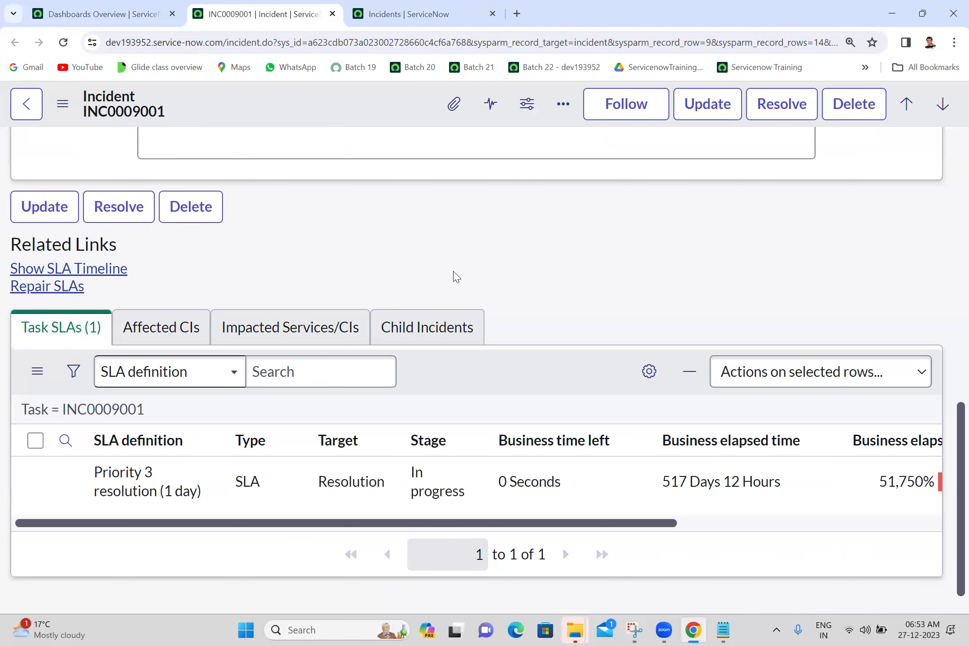
Set related lists in classic forms to load "On demand" in the Display preferences and close the preferences.
click(108, 13)
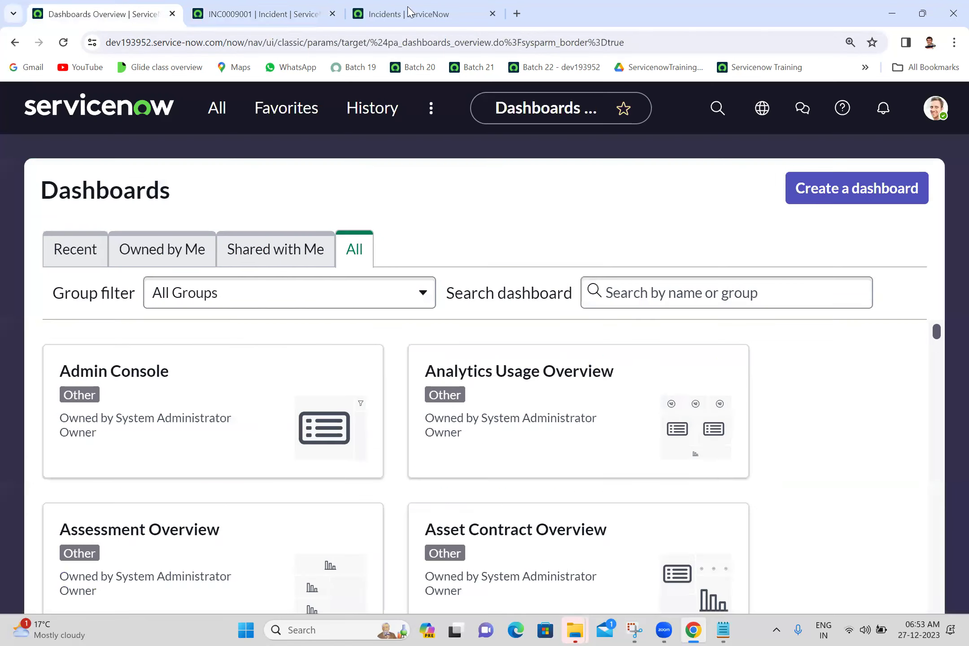
click(936, 118)
click(770, 292)
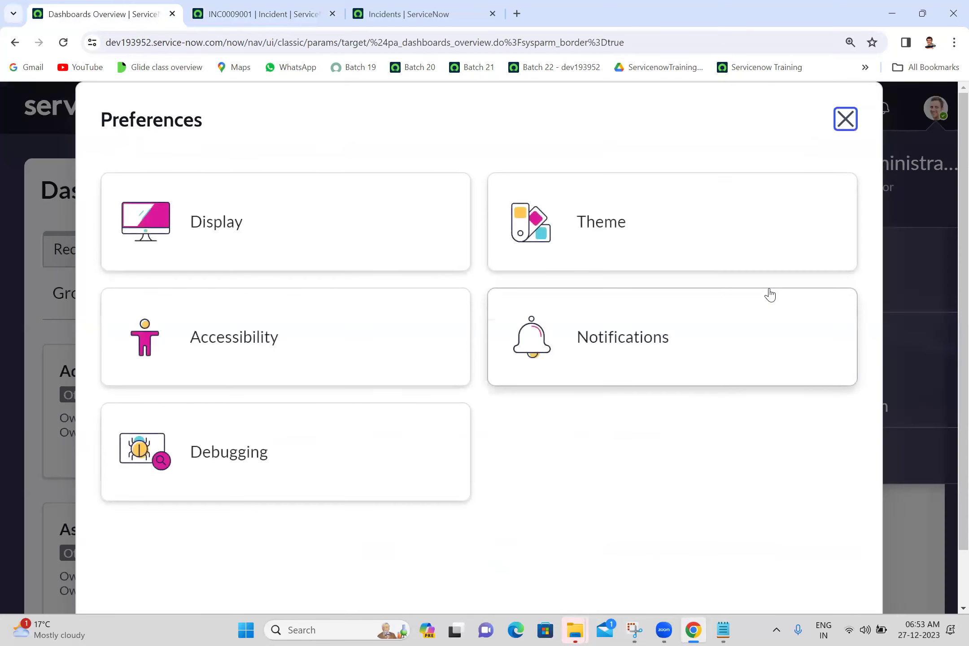
click(365, 212)
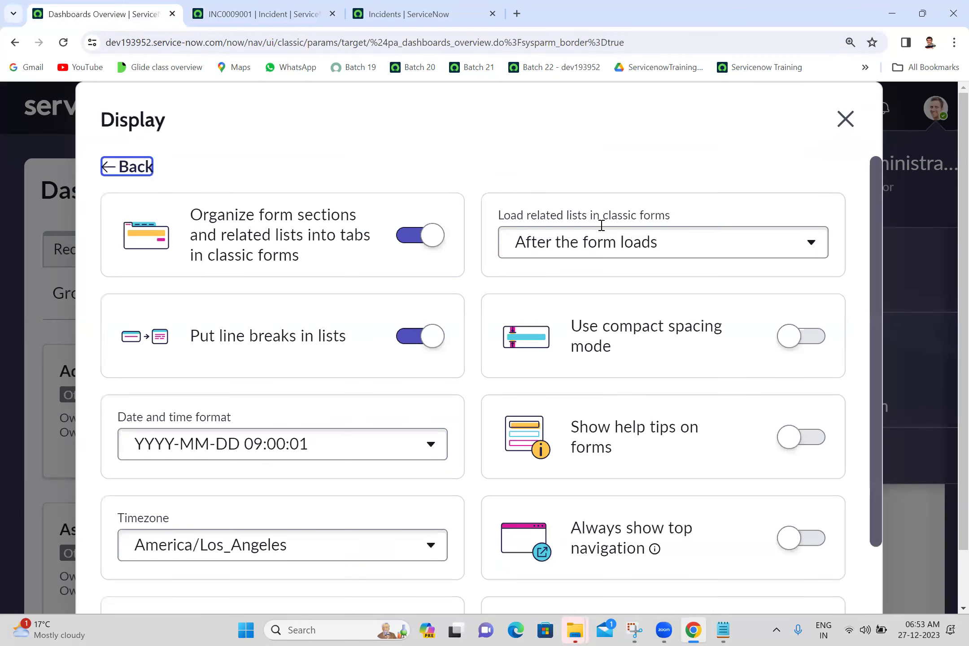
click(626, 239)
click(569, 341)
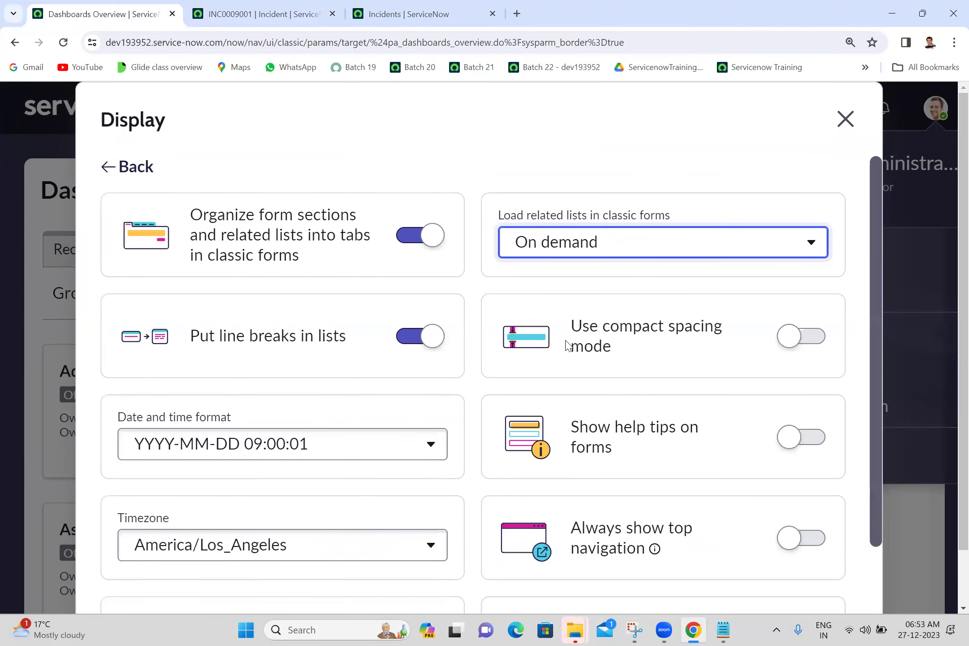
click(314, 7)
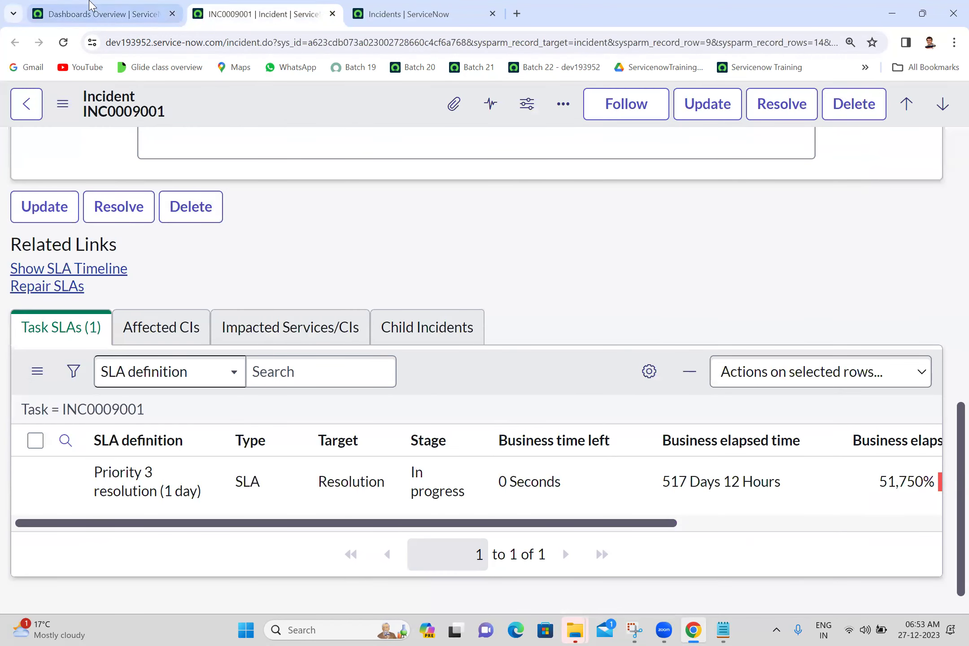
click(104, 14)
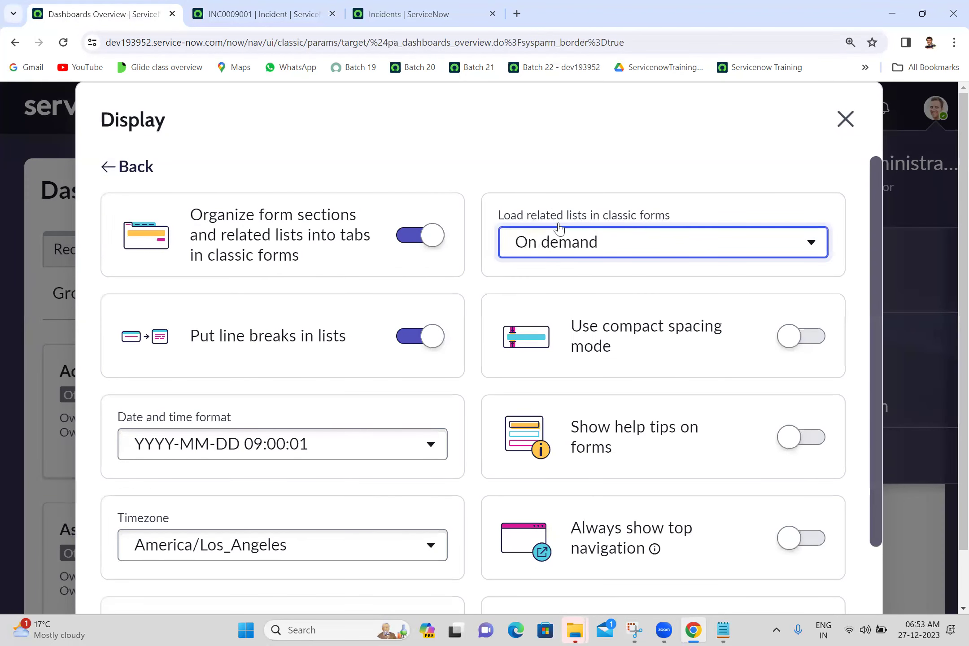
click(850, 128)
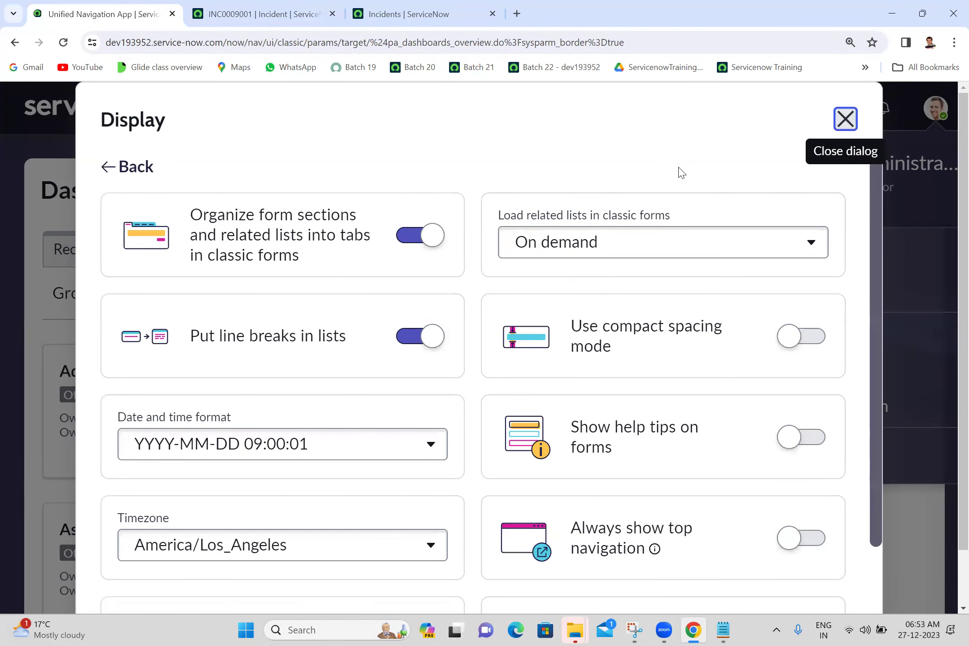
Open the Change Requests list in a separate browser tab by entering change_request.LIST in the navigator filter.
click(200, 112)
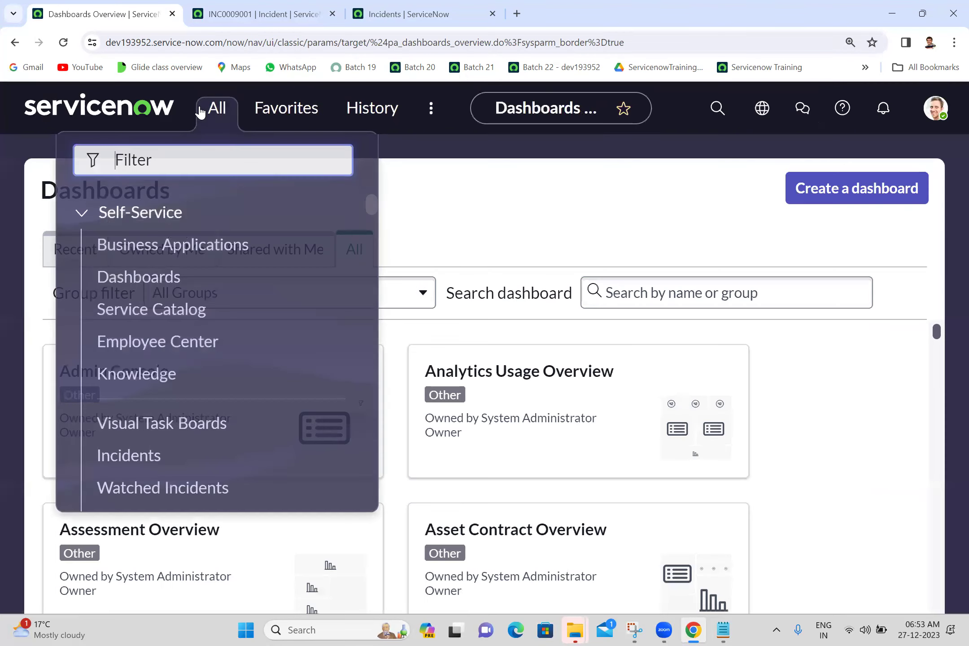
text(ch)
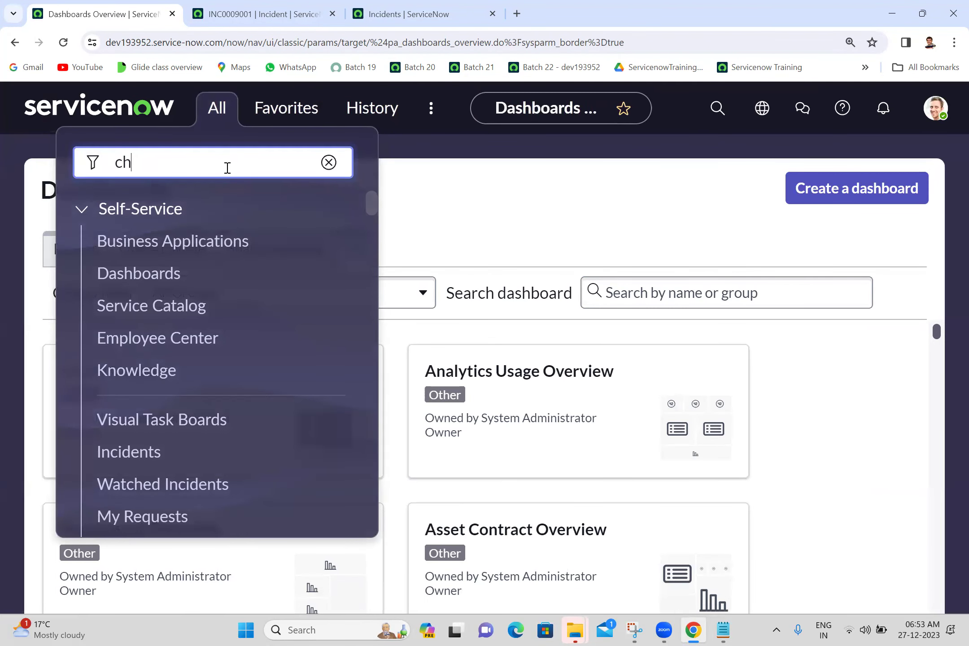
text(ange_reque)
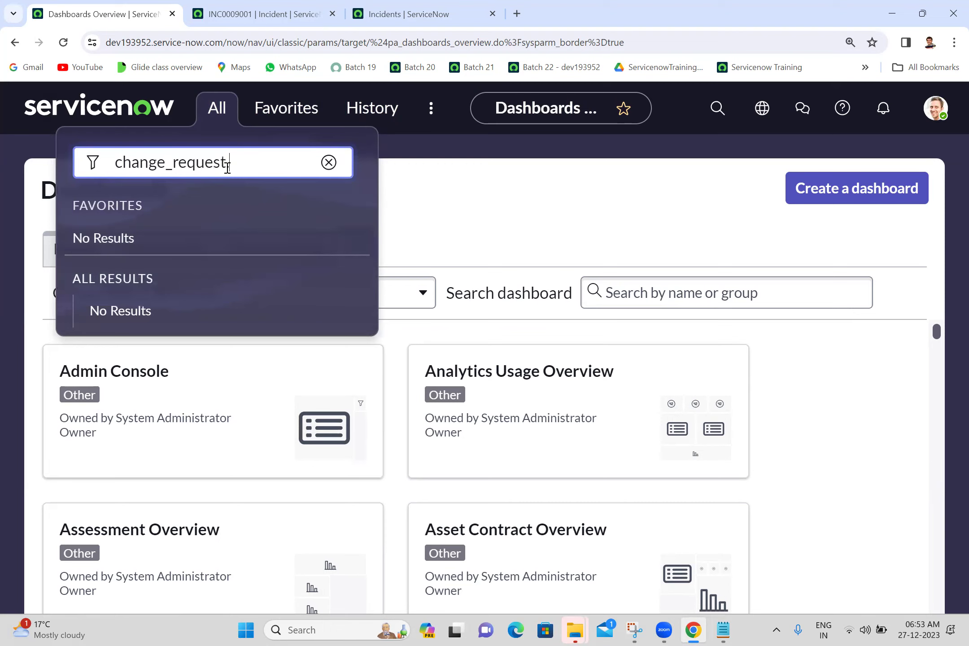
text(st.LIST)
key(Return)
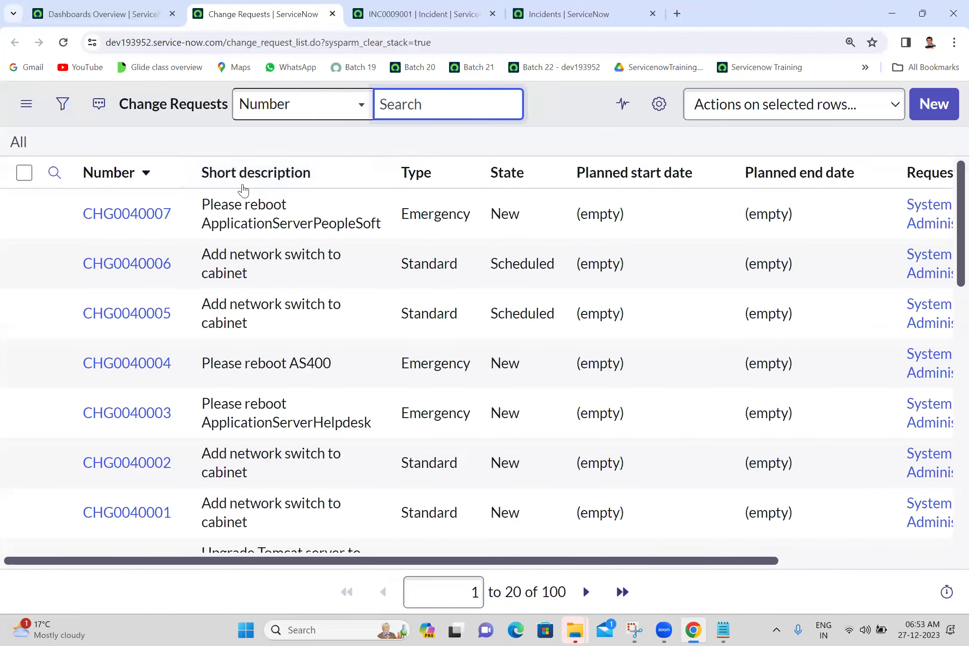
Open change request CHG0040007 and load its related lists on demand.
click(142, 218)
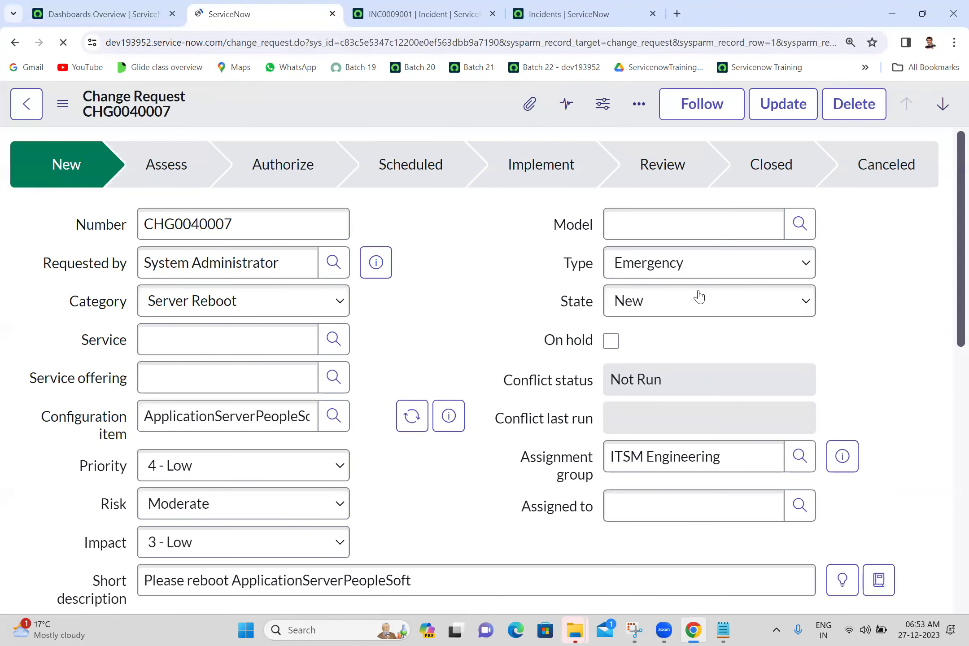
scroll(950, 429, down, 15)
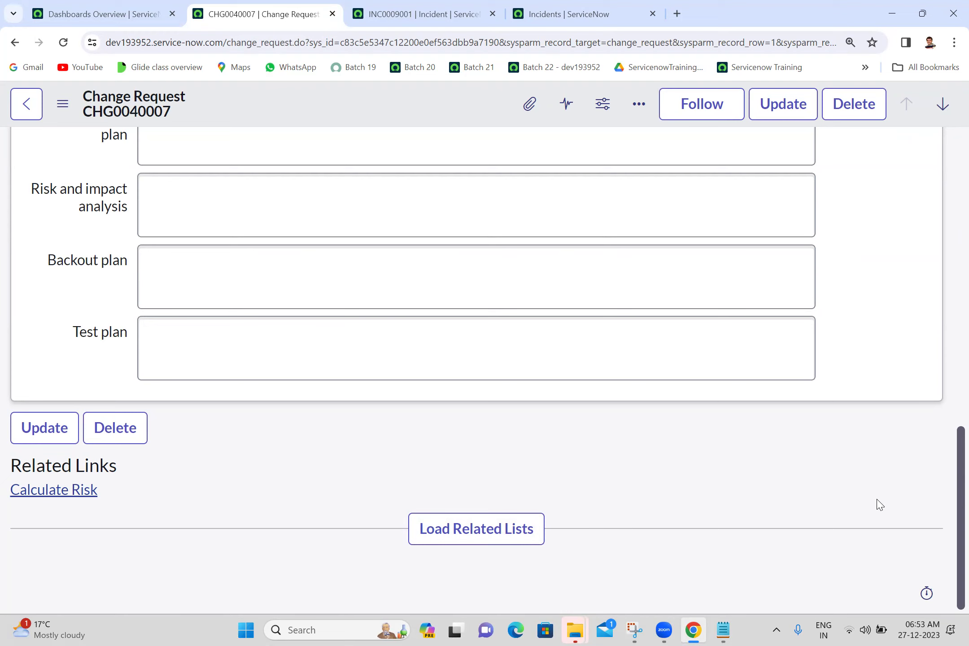
click(490, 535)
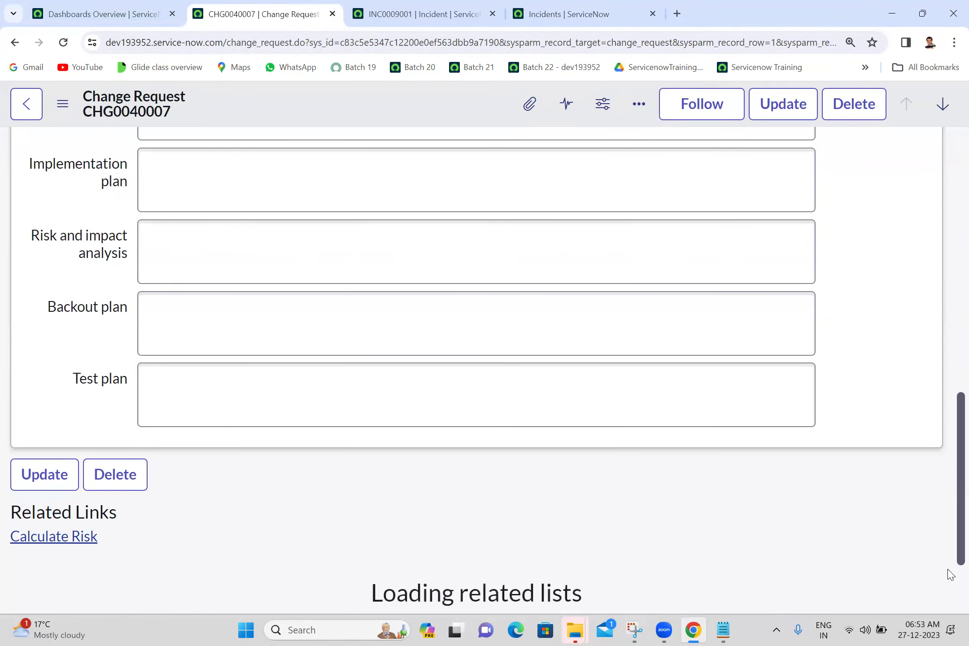
scroll(950, 579, down, 3)
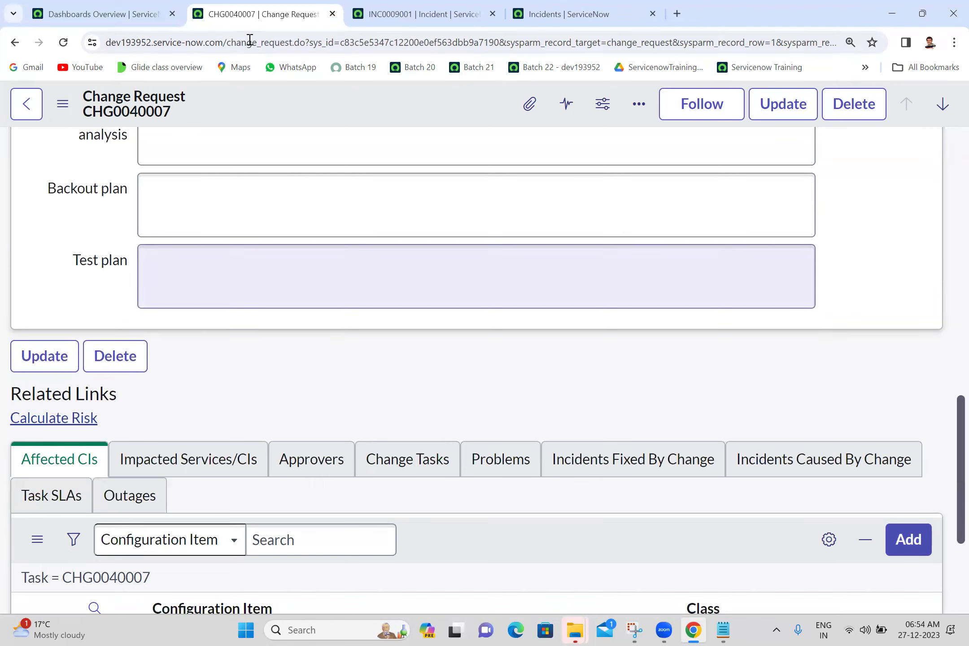
Reopen the Display preferences from the Dashboards page and look through the remaining options.
click(120, 17)
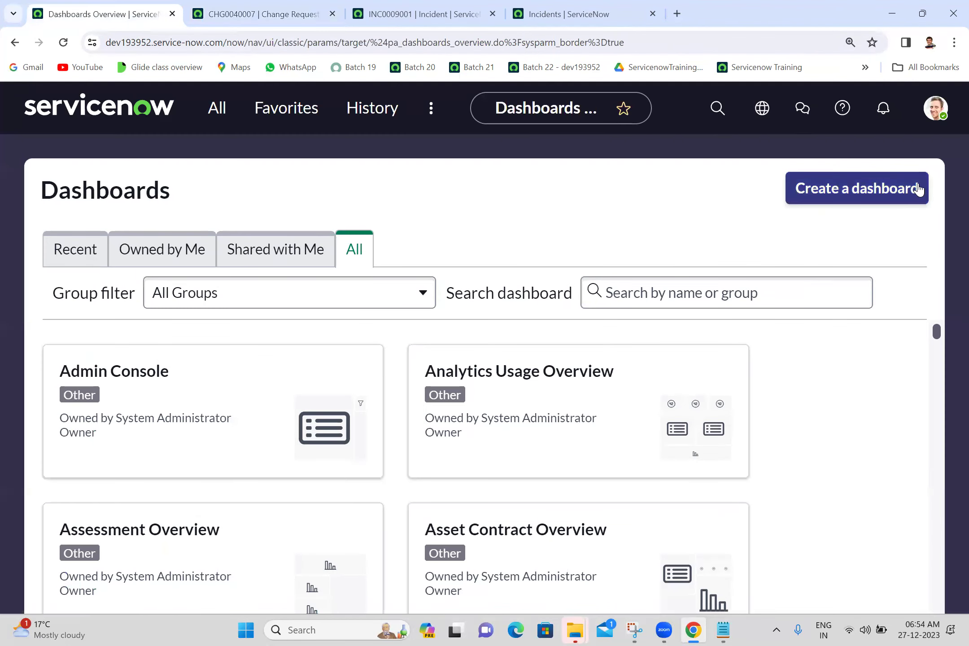
click(936, 109)
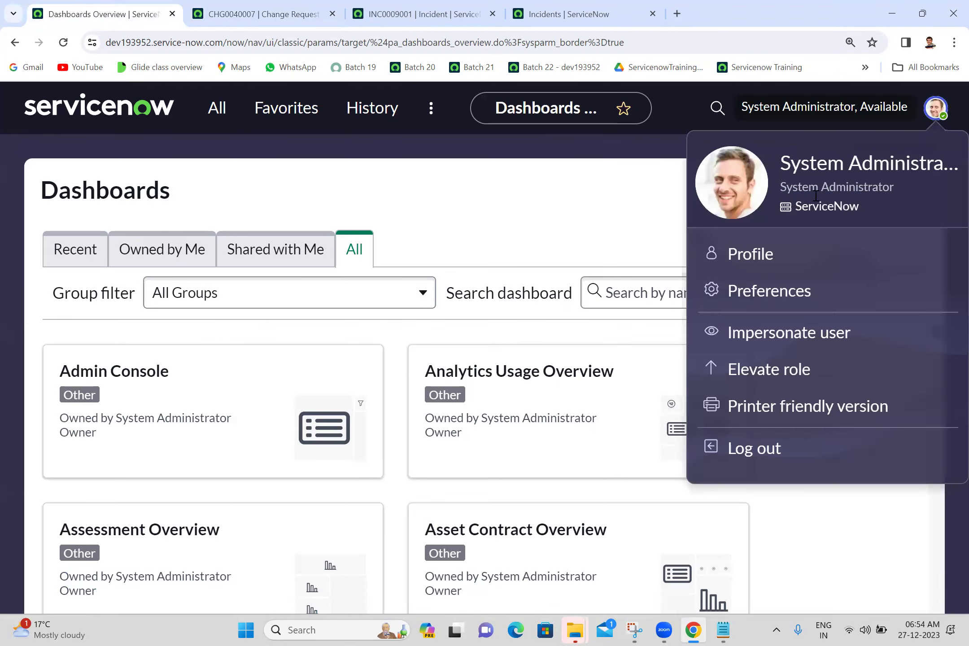
click(759, 294)
click(385, 220)
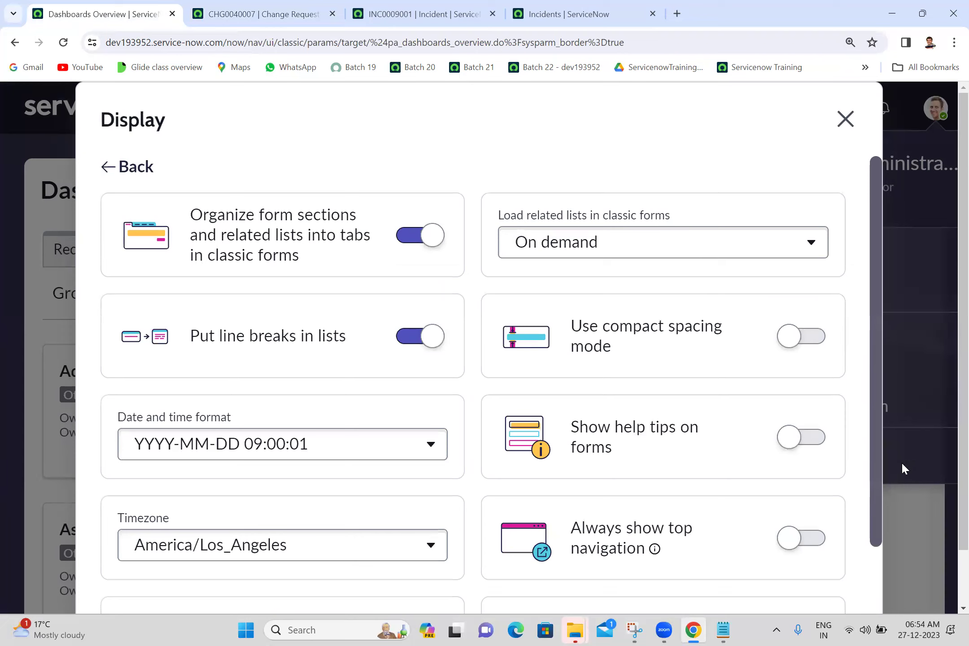
scroll(866, 547, down, 3)
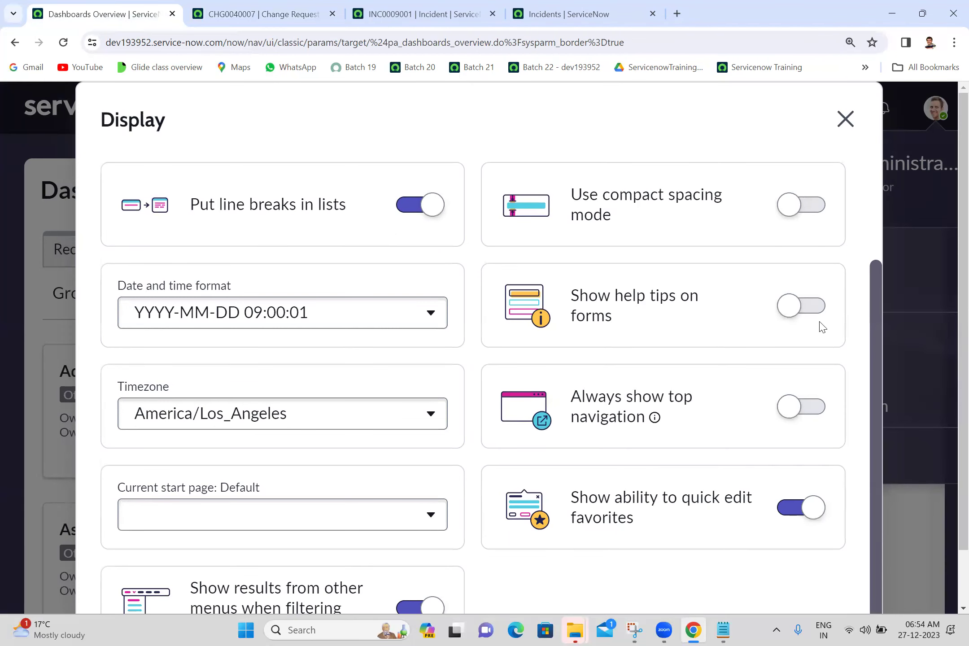
scroll(877, 233, up, 3)
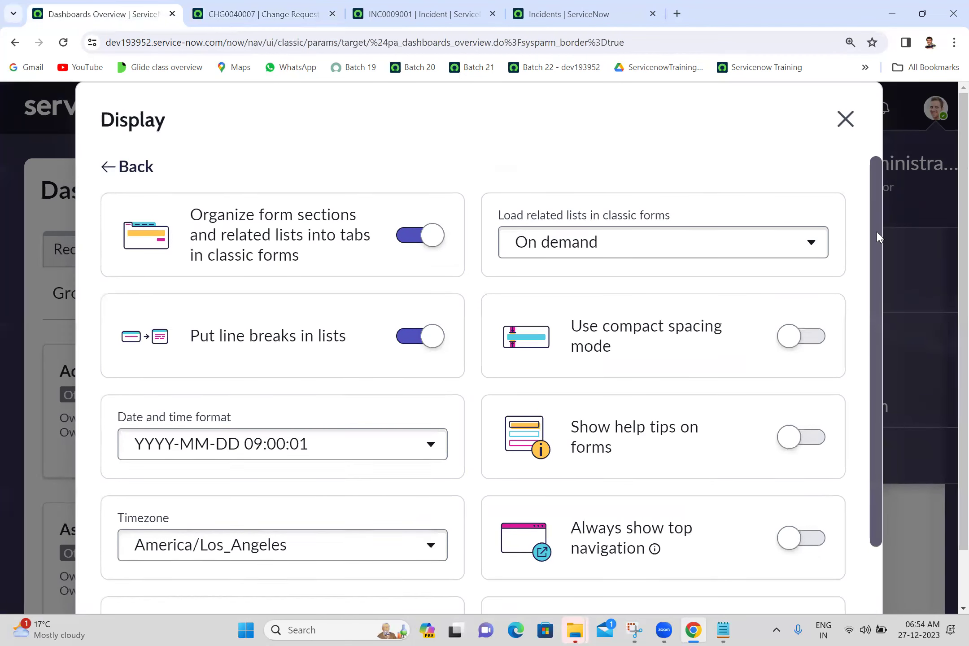
Set related lists in classic forms to load "With the form" in the Display preferences and close the preferences.
click(706, 241)
click(585, 280)
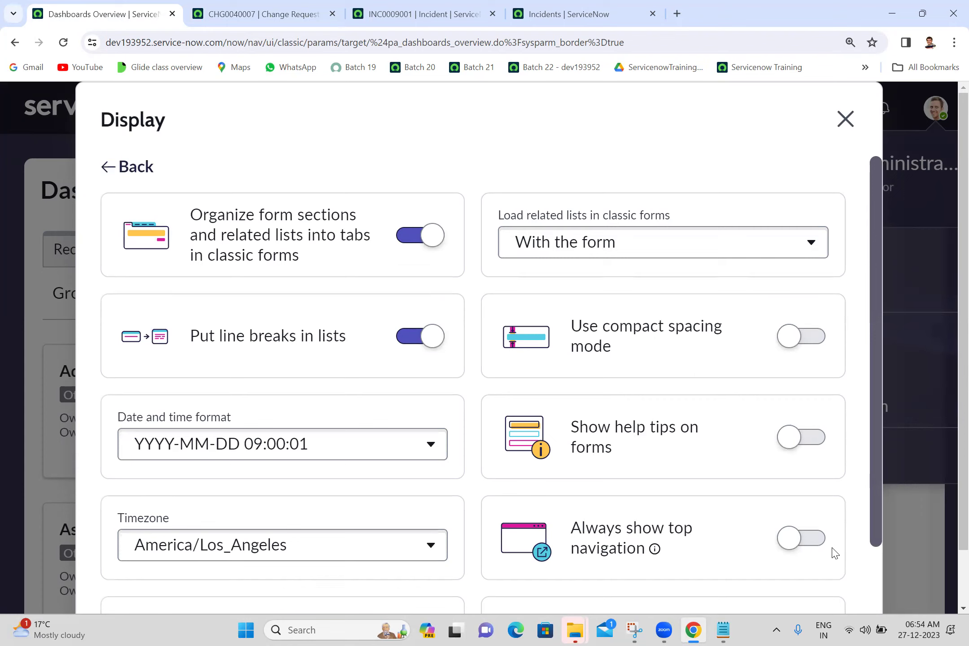
scroll(878, 590, down, 2)
scroll(878, 587, down, 1)
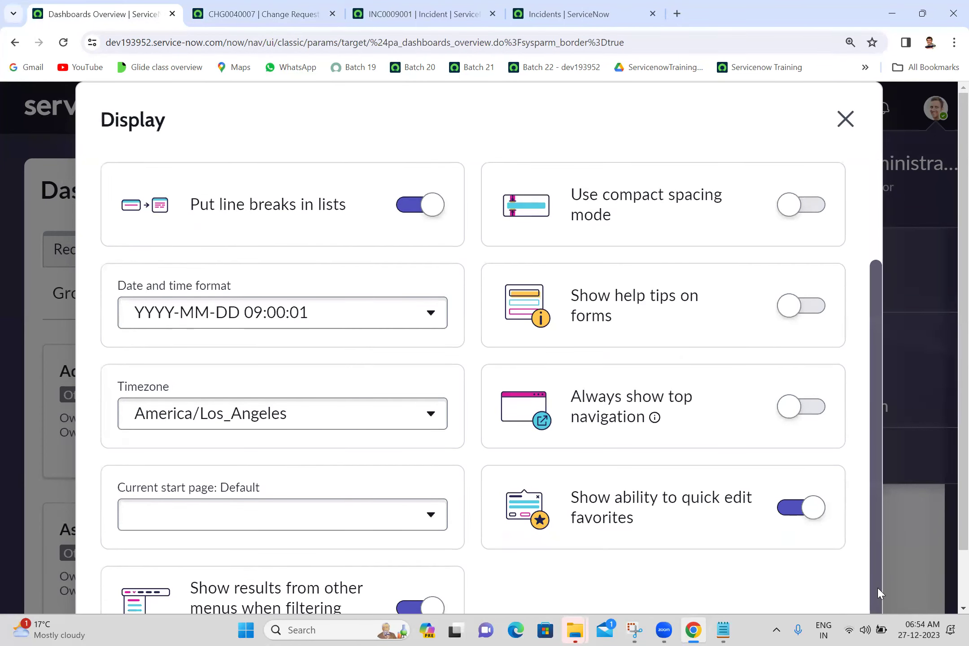
click(841, 124)
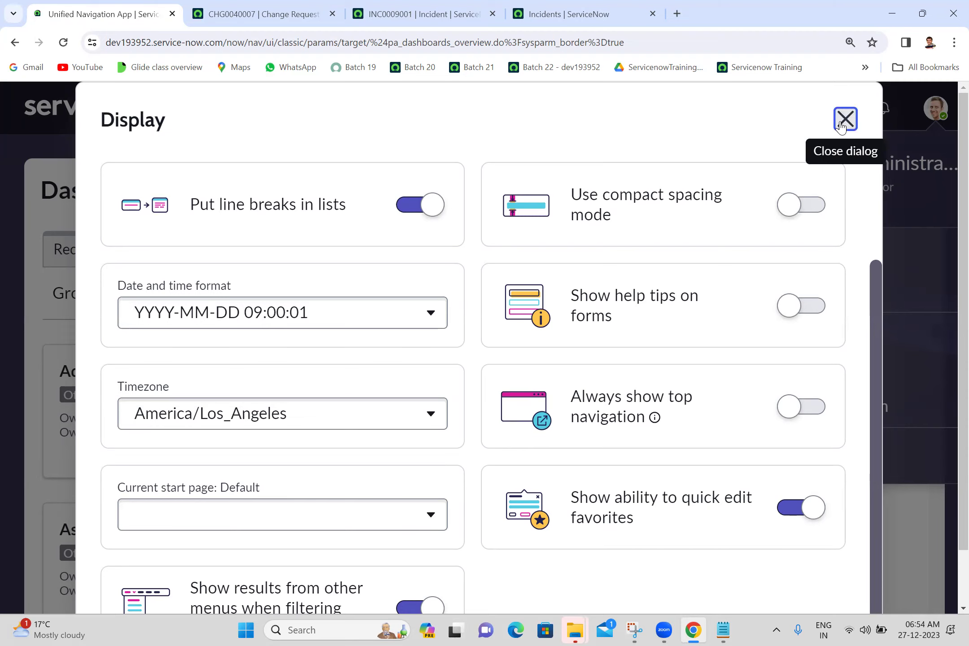
Open the Accessibility preferences from the user menu on the Dashboards page.
click(937, 112)
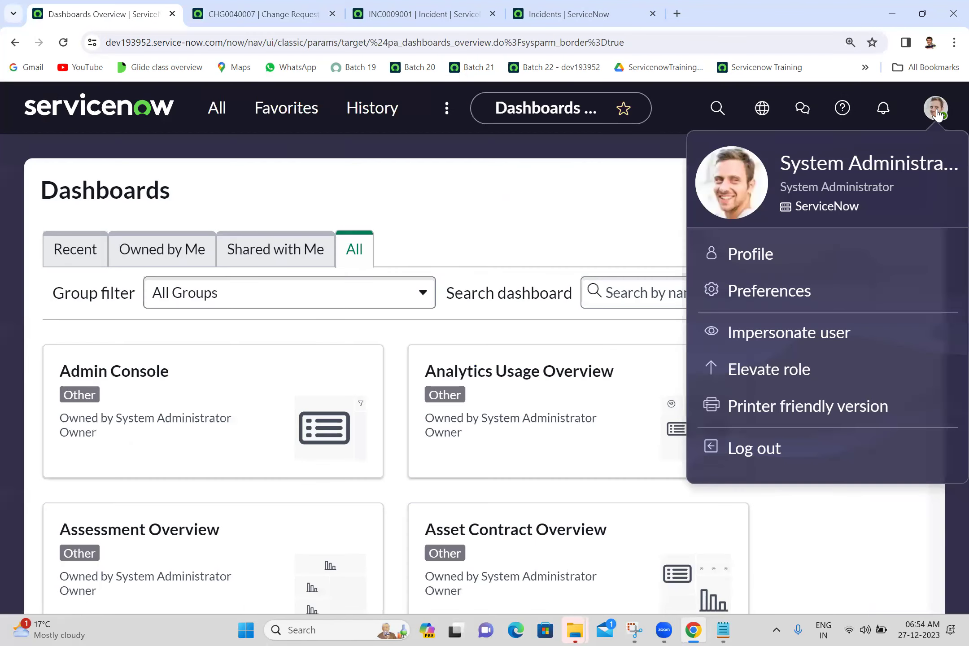
click(781, 300)
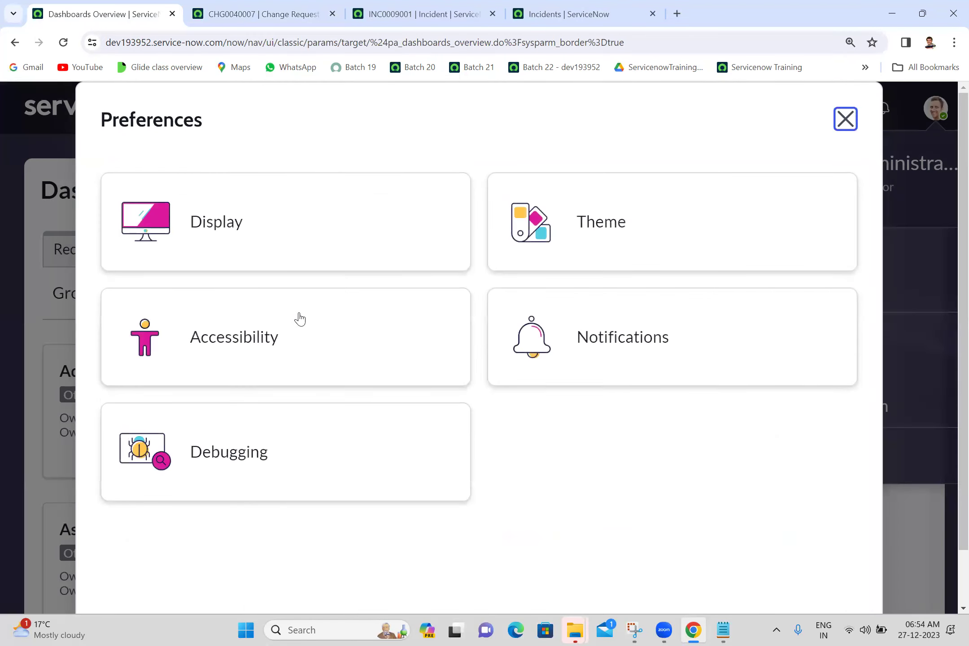
click(316, 335)
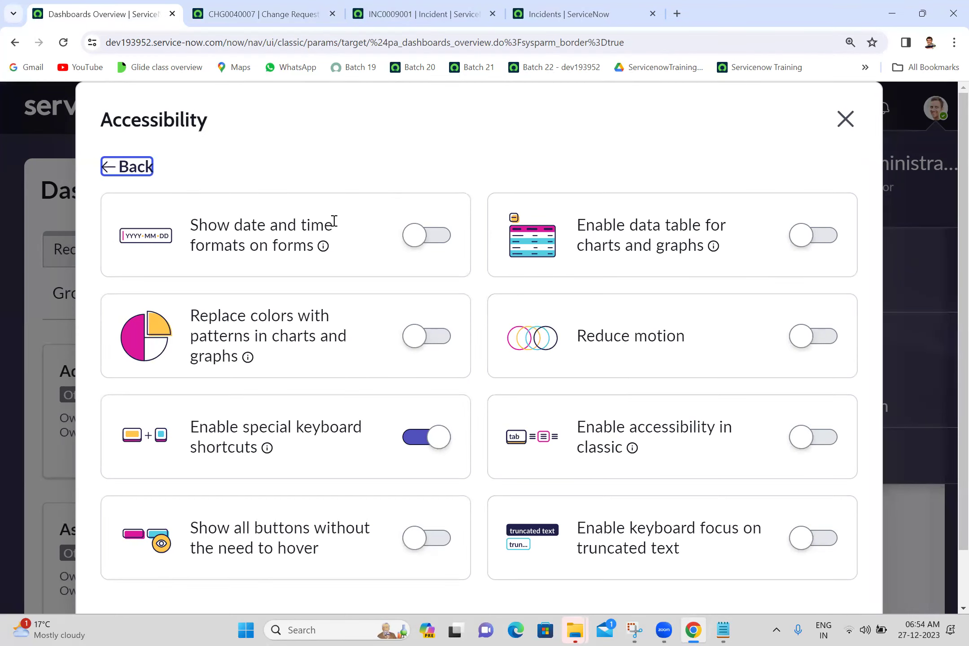
Switch to incident INC0009001 and examine the Resolved field label in its Resolution Information section.
click(265, 6)
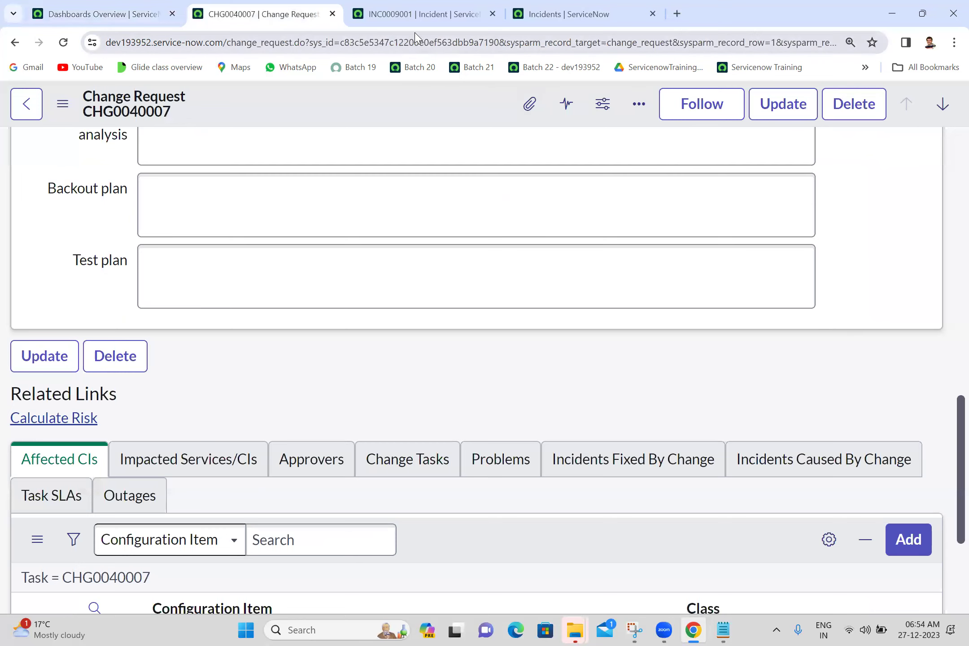
click(392, 15)
scroll(951, 310, up, 15)
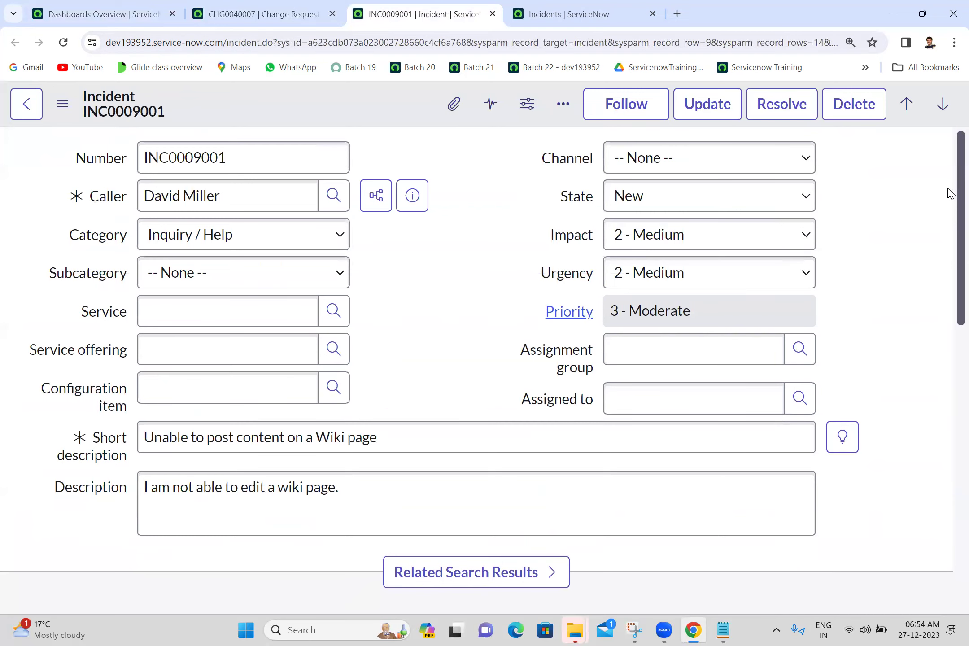
scroll(948, 377, down, 6)
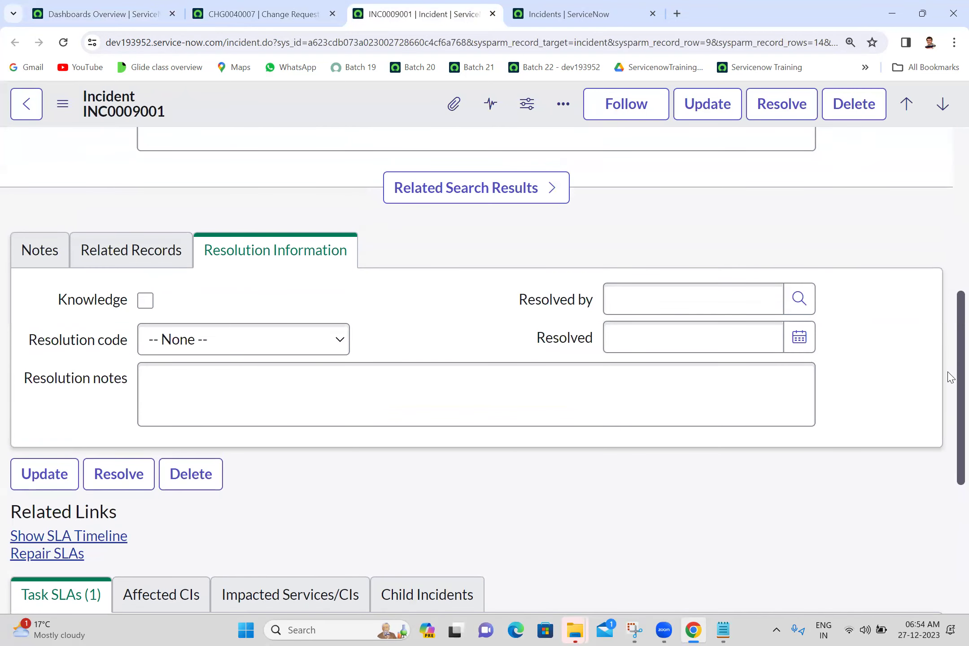
scroll(947, 376, up, 3)
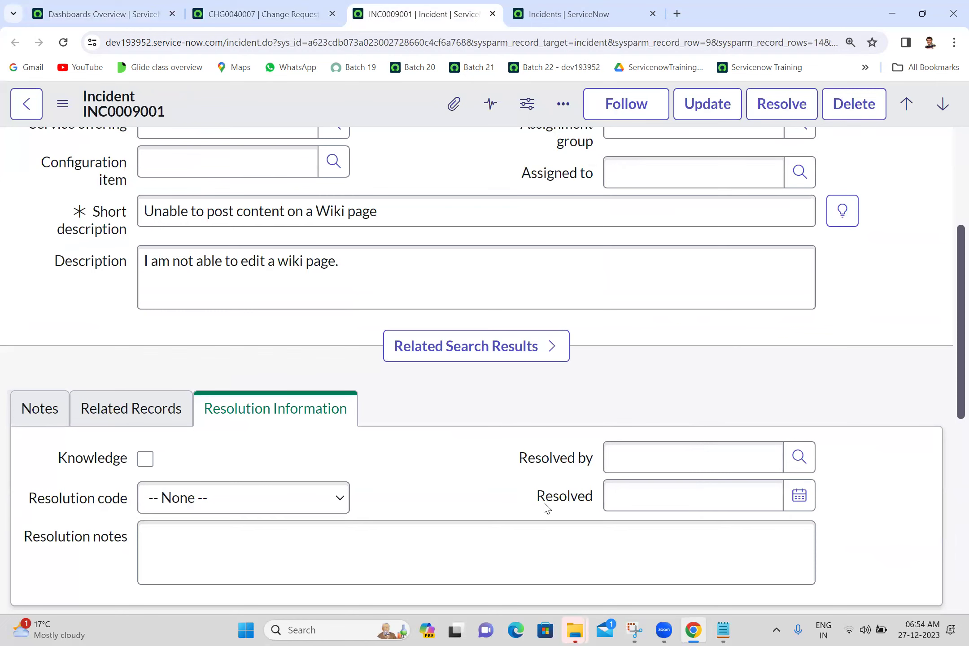
Enable "Show date and time formats on forms" in the Accessibility preferences and reload incident INC0009001 to check its Resolved field.
click(103, 9)
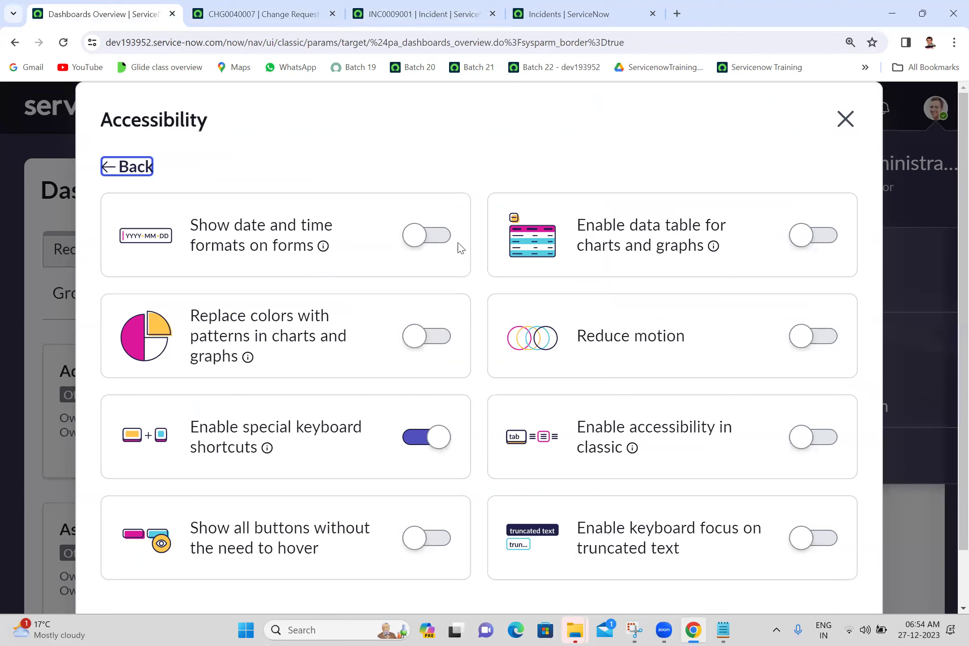
click(435, 242)
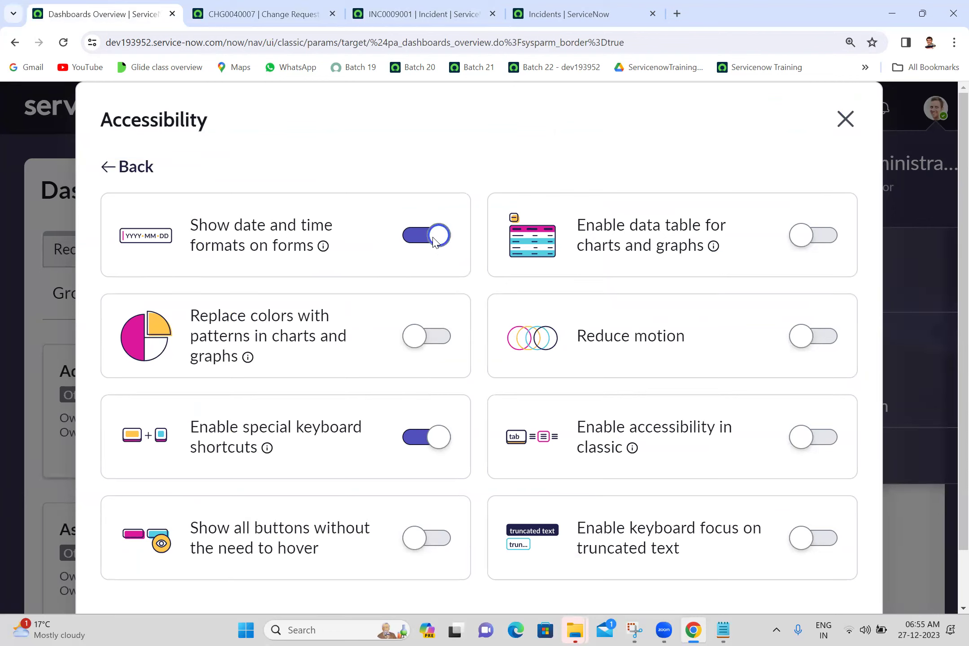
click(390, 17)
click(63, 45)
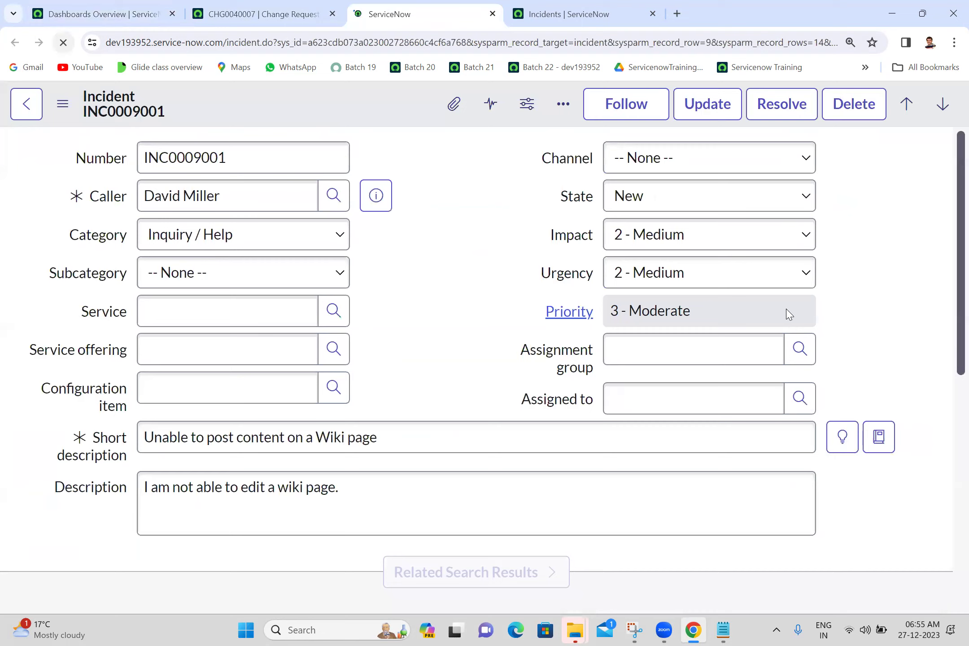
scroll(948, 395, down, 5)
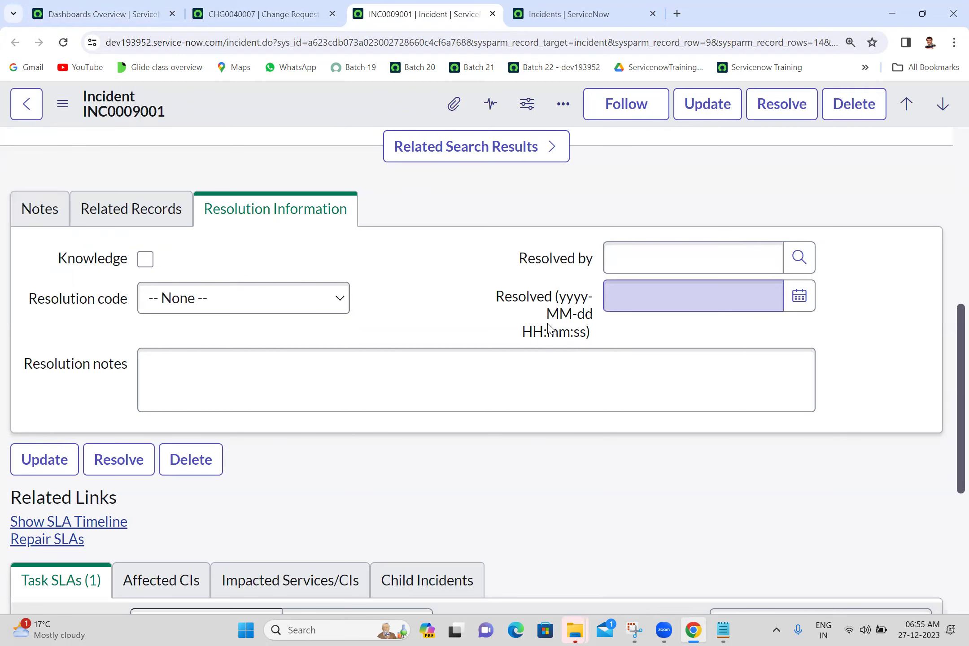
Turn off "Show date and time formats on forms" and return to the preferences overview.
click(94, 13)
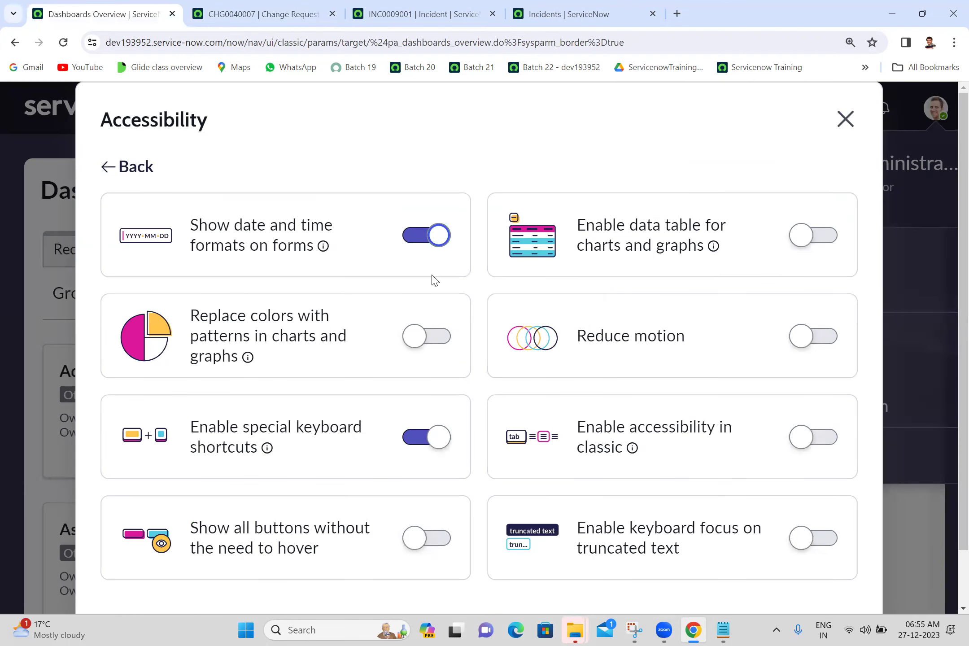
click(423, 236)
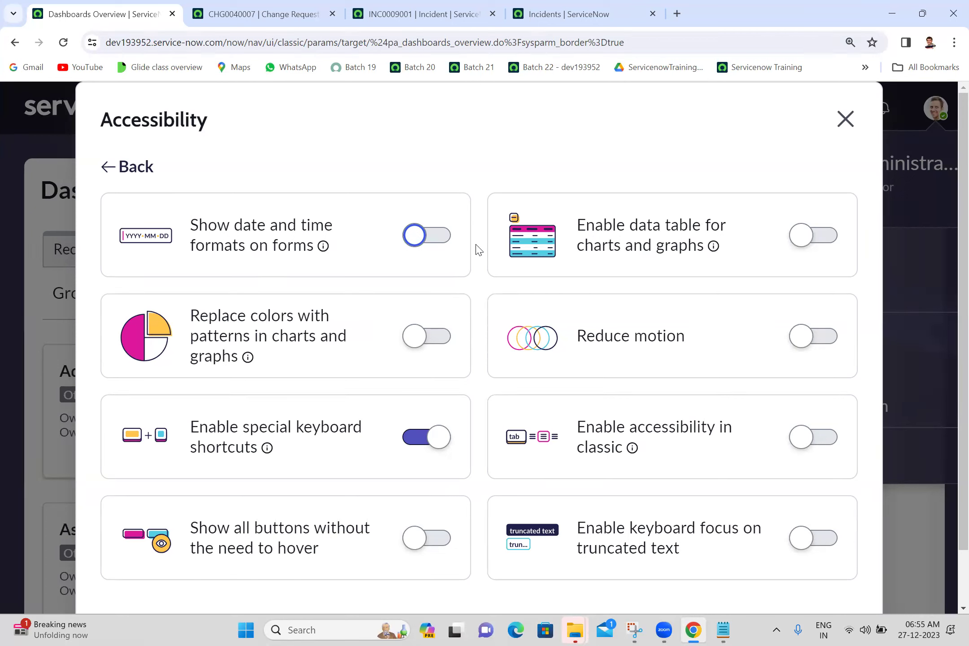
click(102, 171)
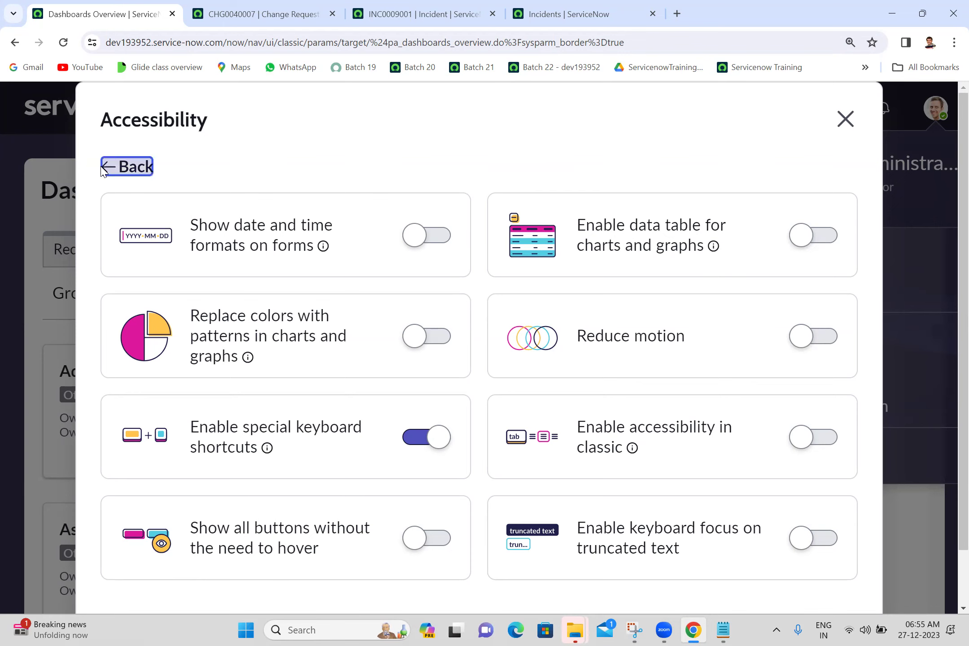
Look through the Notifications and Debugging preferences and close the preferences.
click(597, 346)
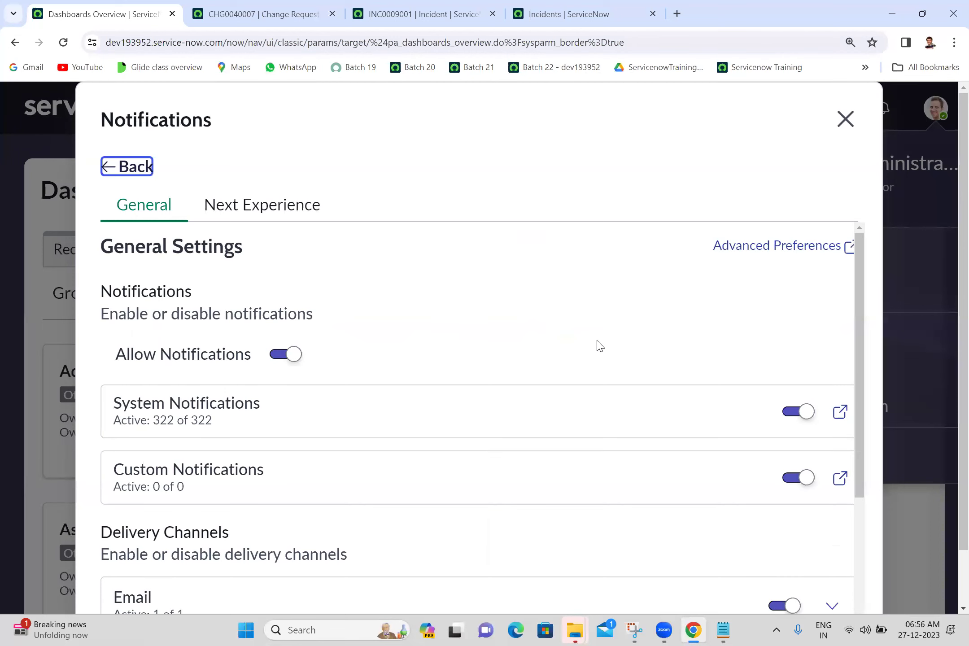
click(400, 151)
click(112, 167)
click(288, 491)
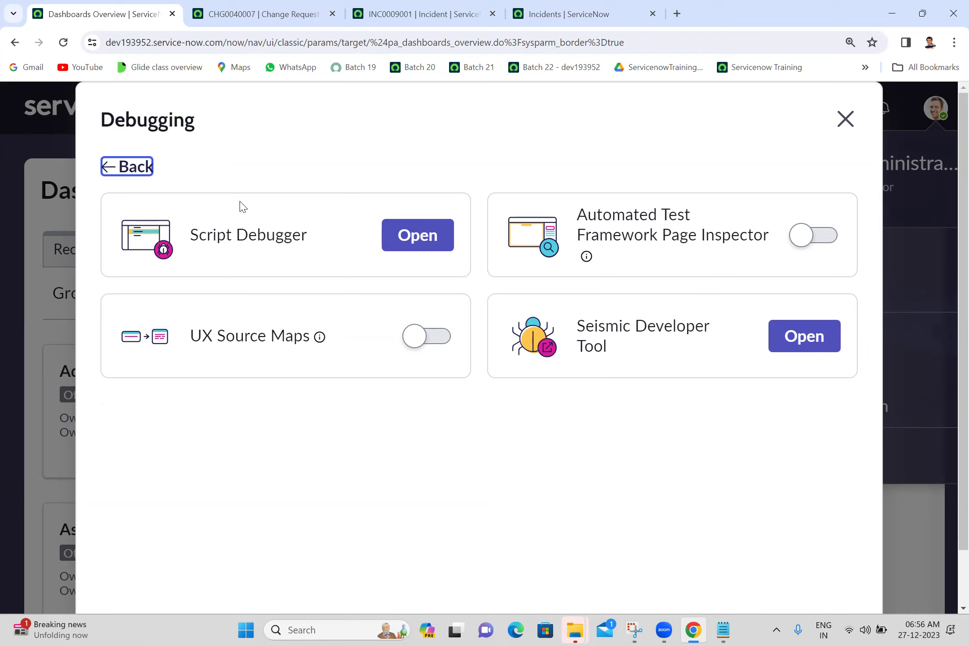
click(118, 169)
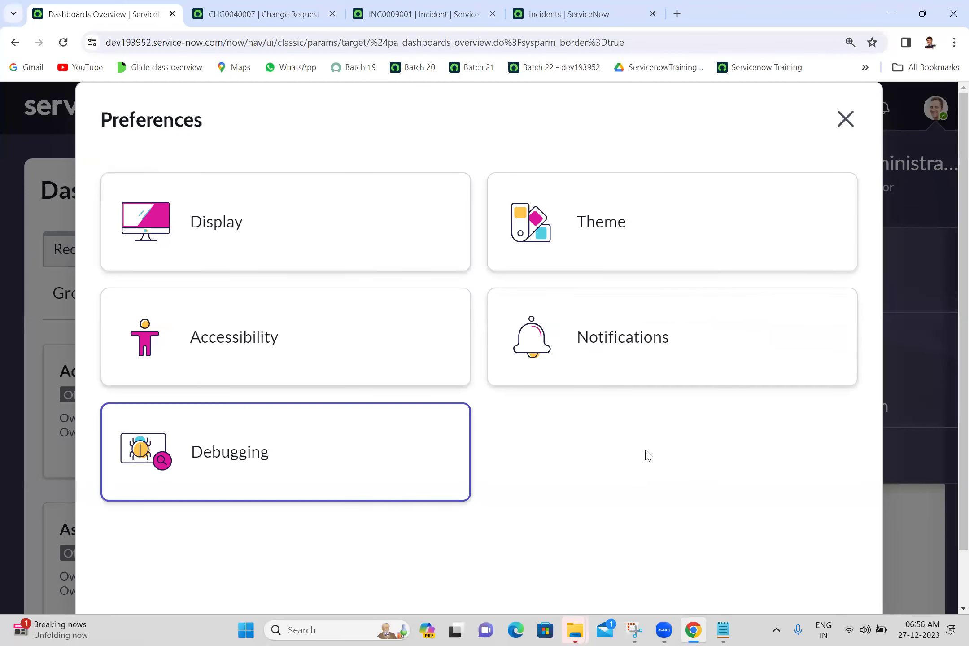
click(844, 119)
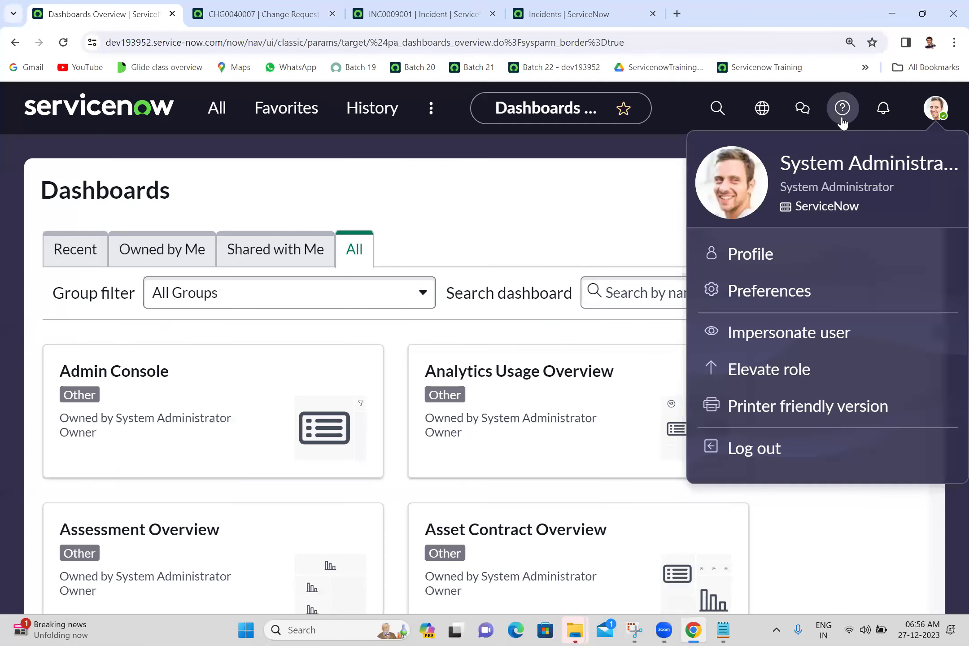
Elevate the administrator's session with the security_admin role.
click(748, 371)
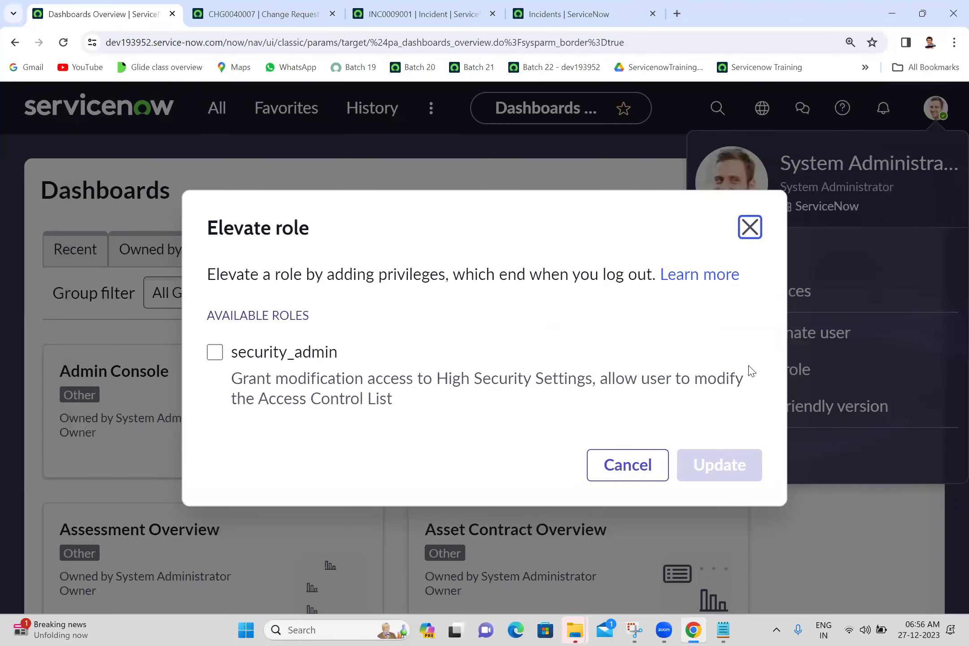
click(755, 223)
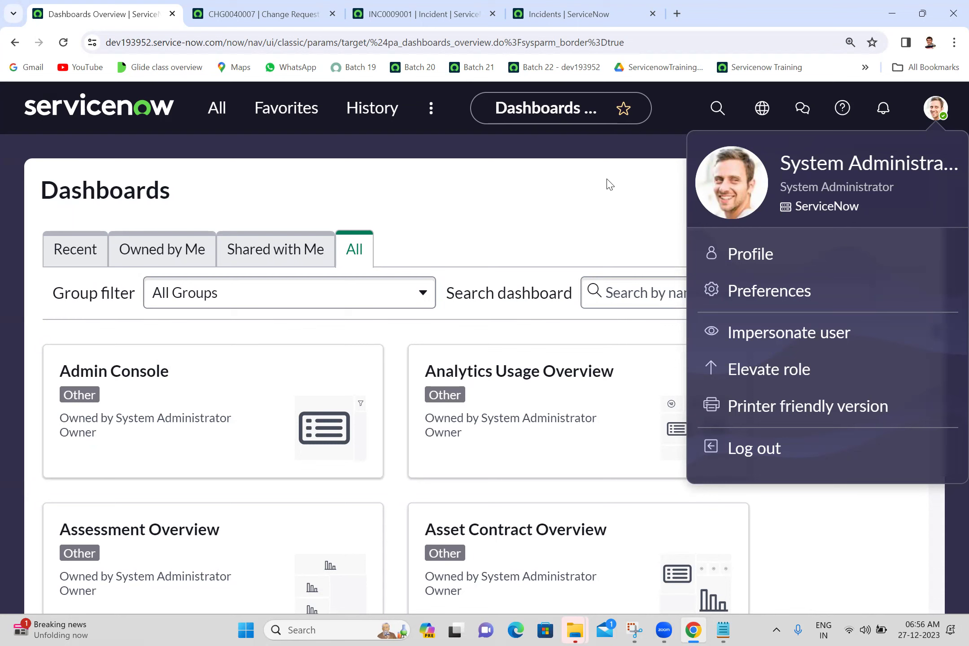
click(764, 381)
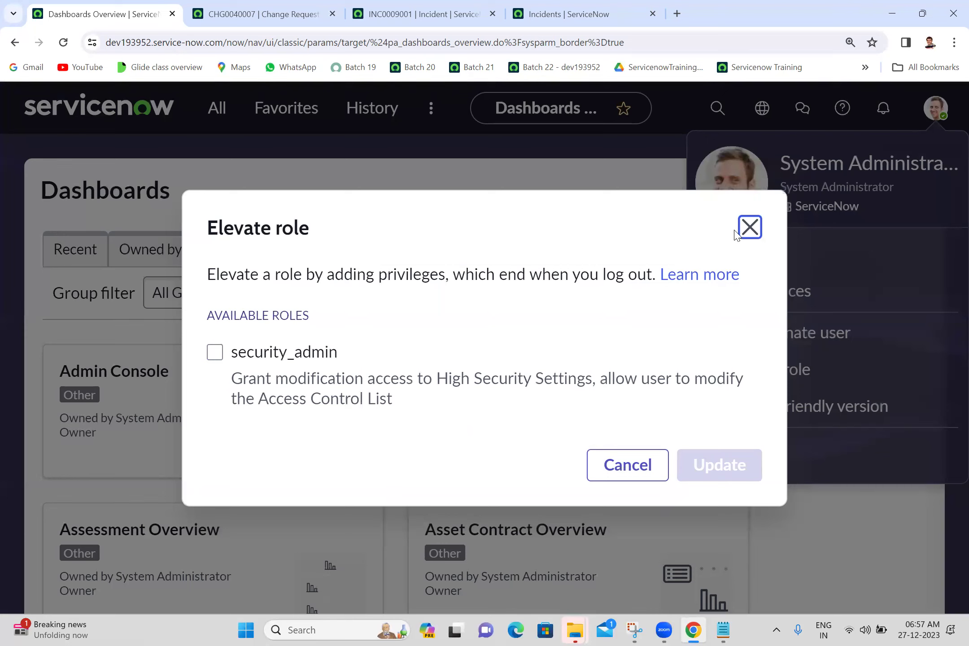
click(216, 354)
click(728, 472)
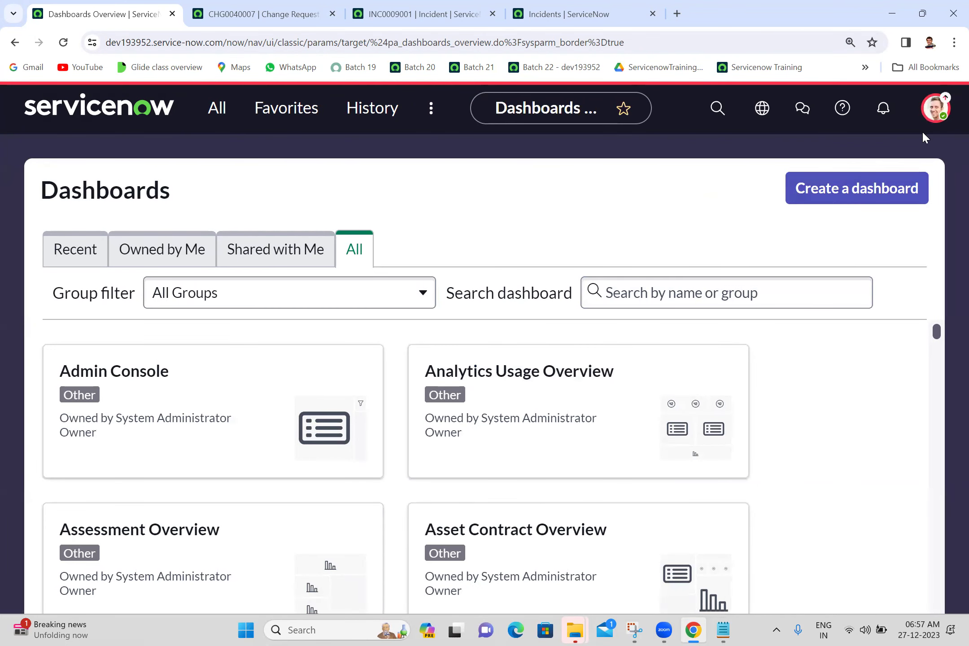
Open the printer friendly version of the Dashboards page from the user menu.
click(942, 108)
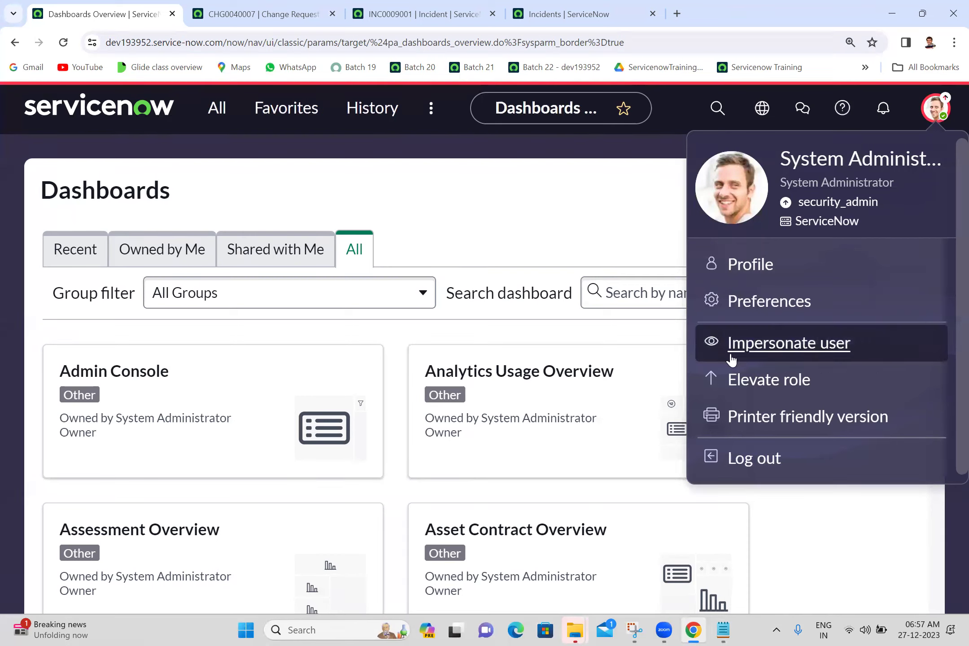
click(775, 356)
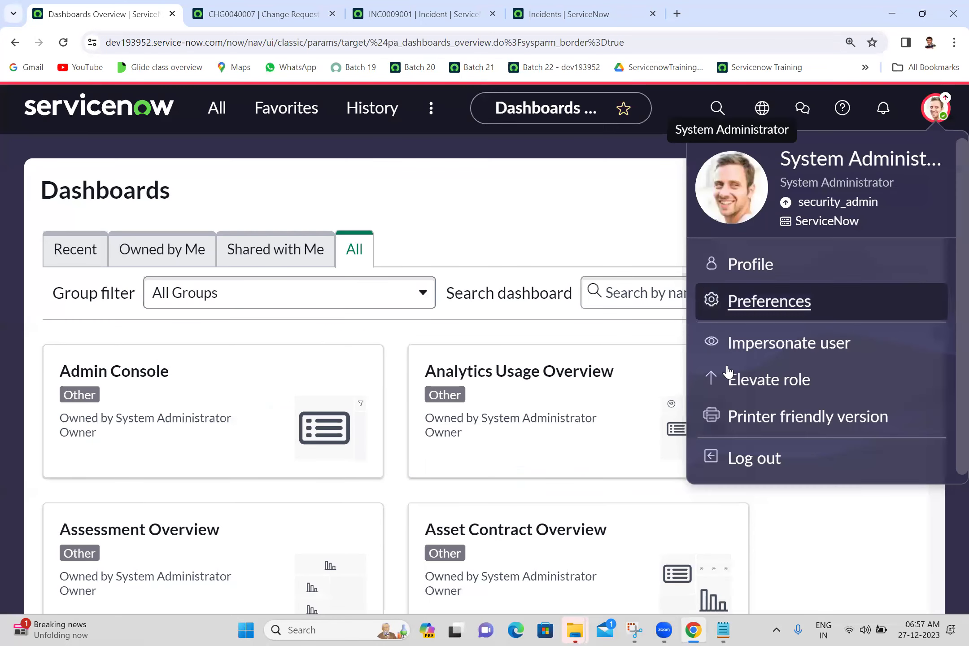
click(779, 423)
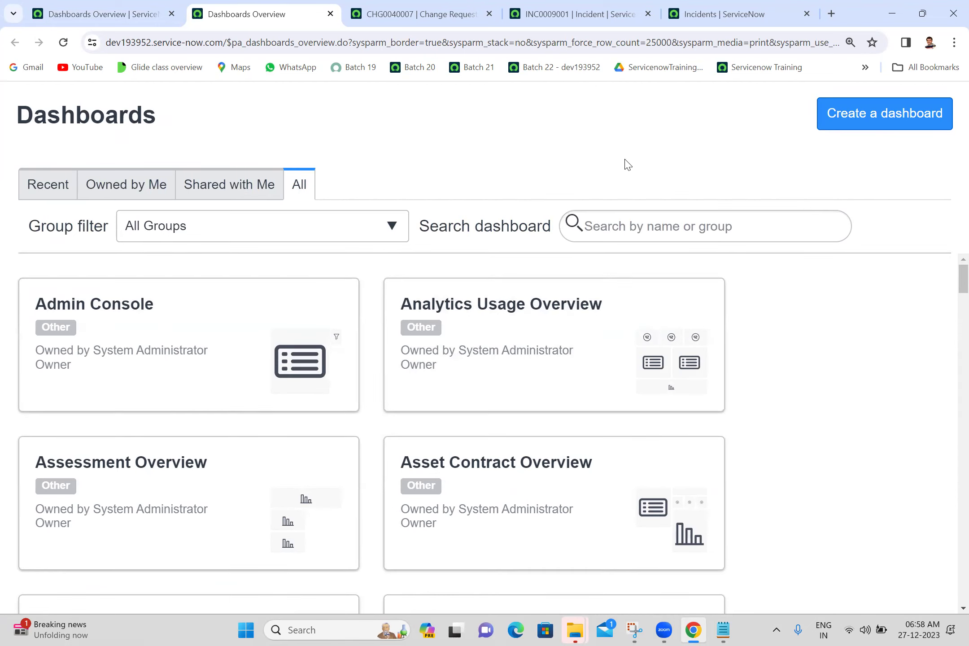
drag(625, 164, 627, 144)
click(627, 145)
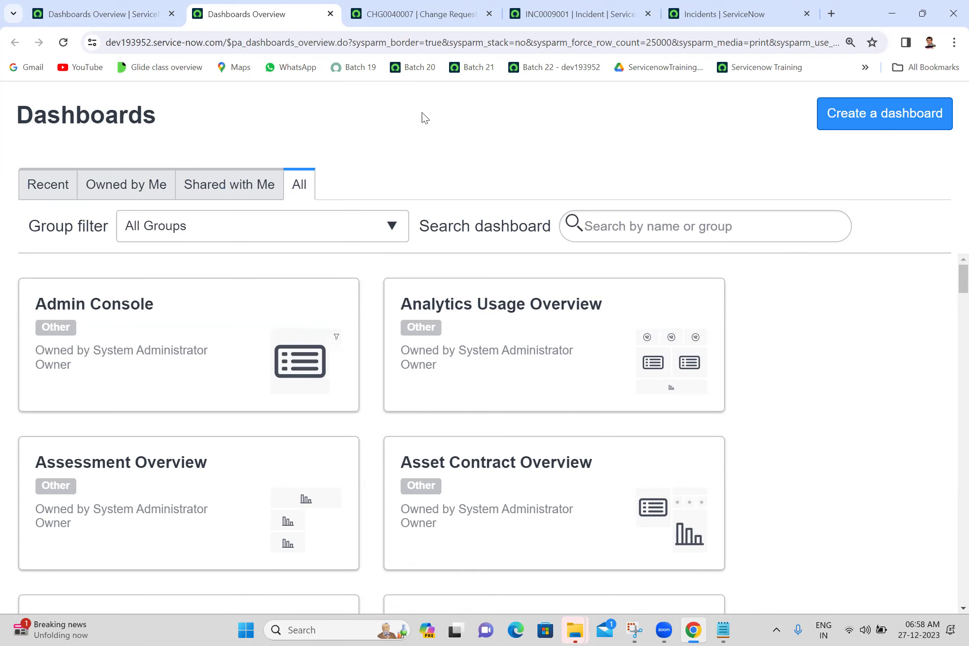